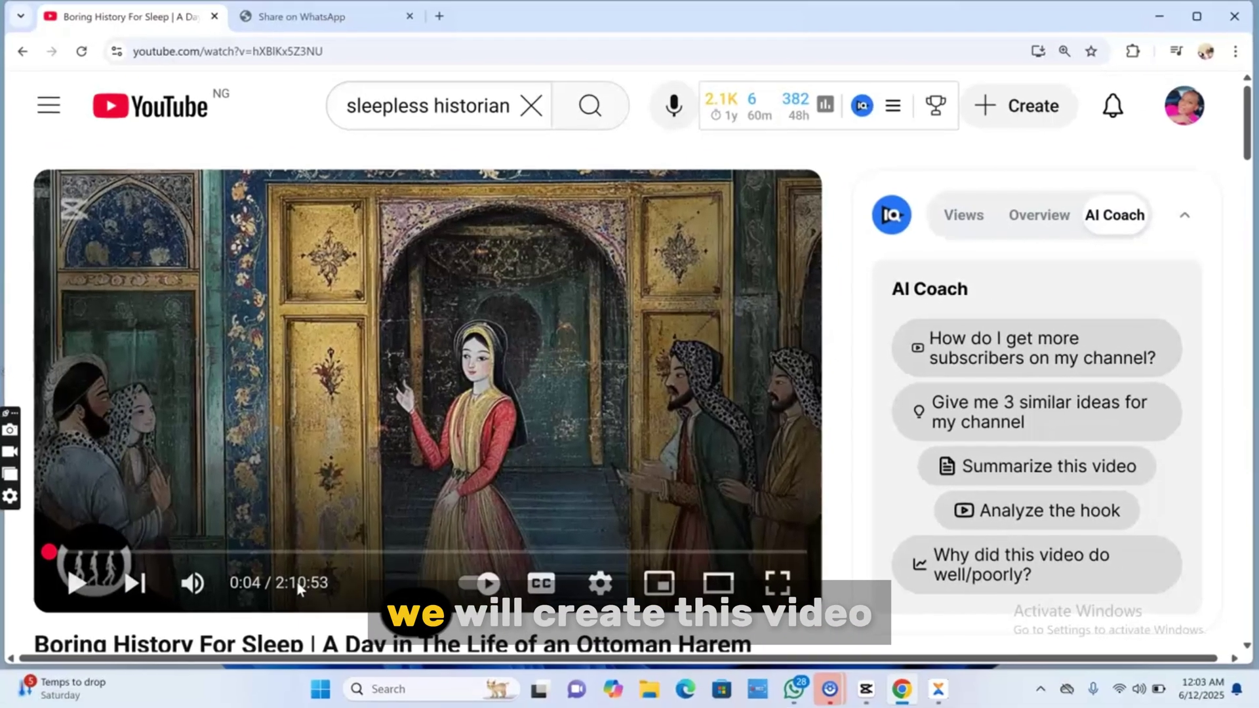
pyautogui.click(294, 577)
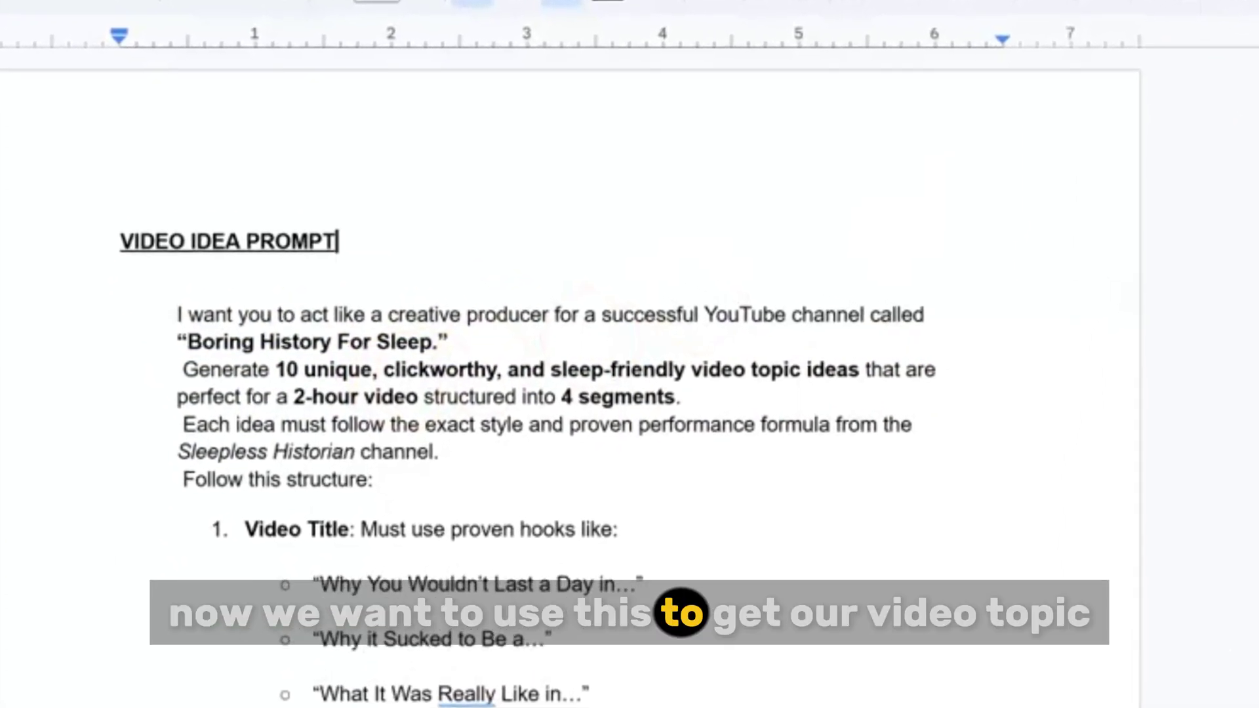
# Step: Copy the first video idea prompt in the Google Docs document, from its opening paragraph through the example titles
pyautogui.scroll(-3, 629, 393)
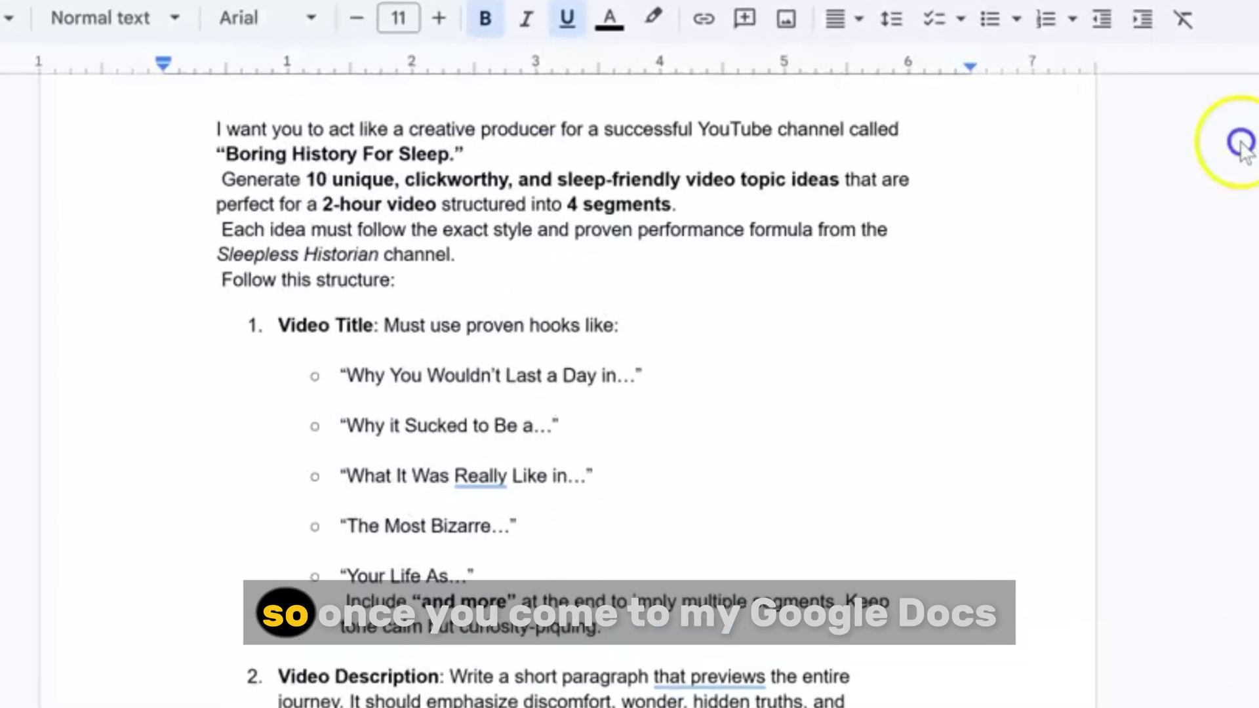
pyautogui.scroll(2, 1097, 273)
pyautogui.scroll(-10, 630, 354)
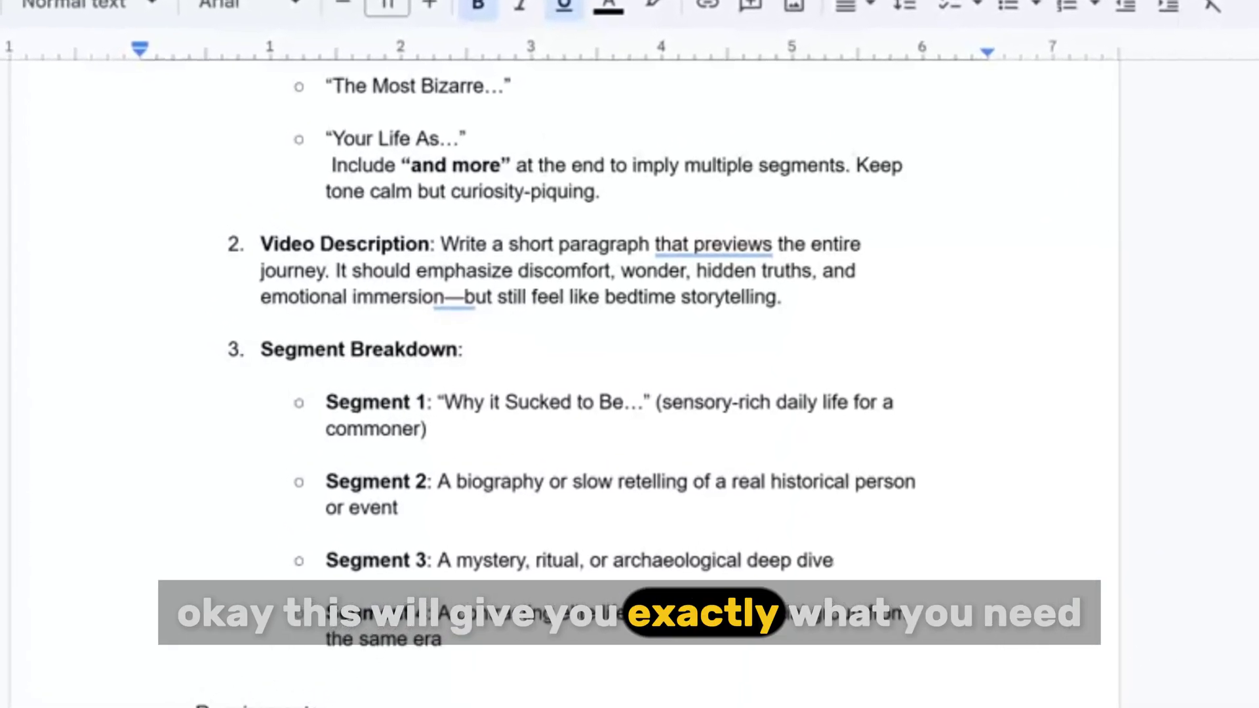
pyautogui.scroll(-10, 630, 354)
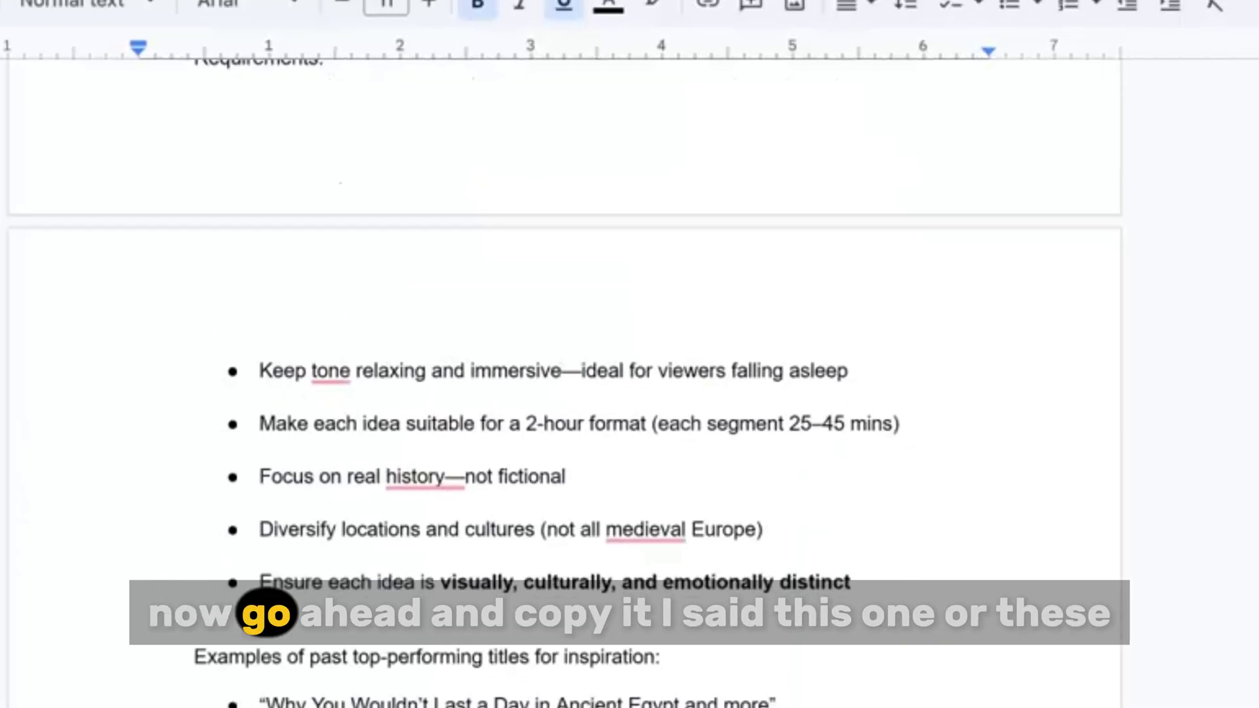
pyautogui.scroll(10, 580, 393)
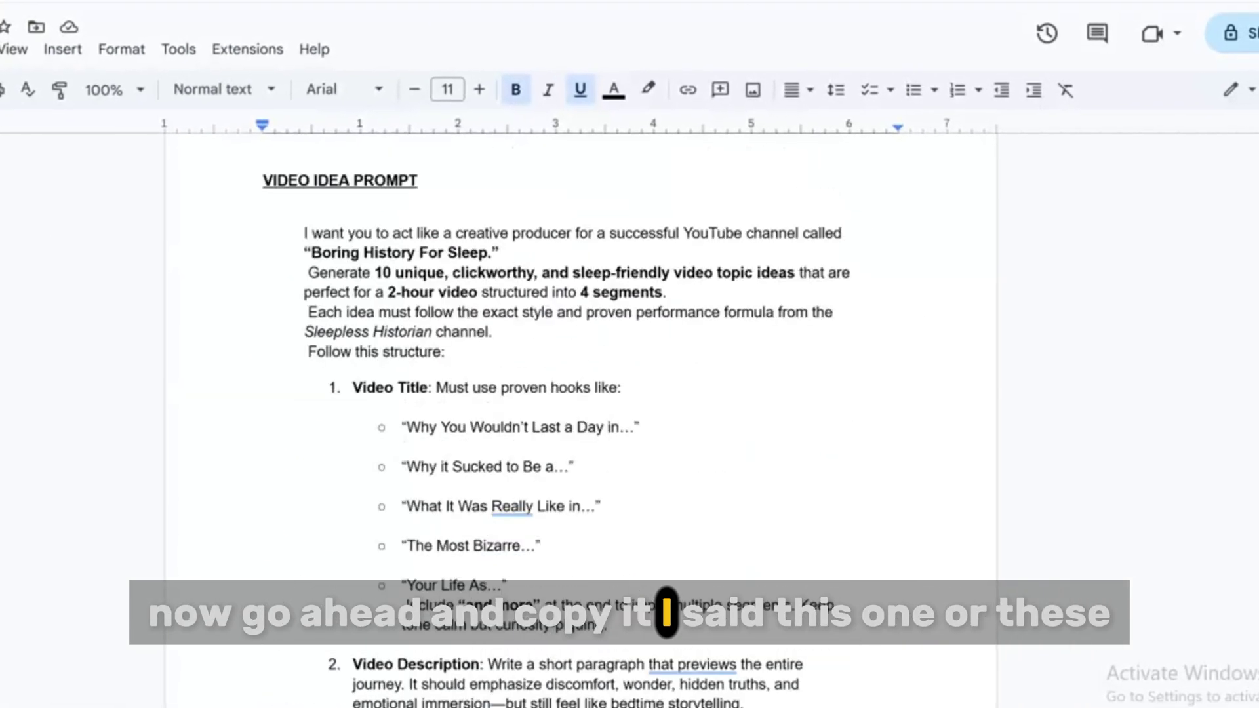
pyautogui.scroll(-4, 580, 394)
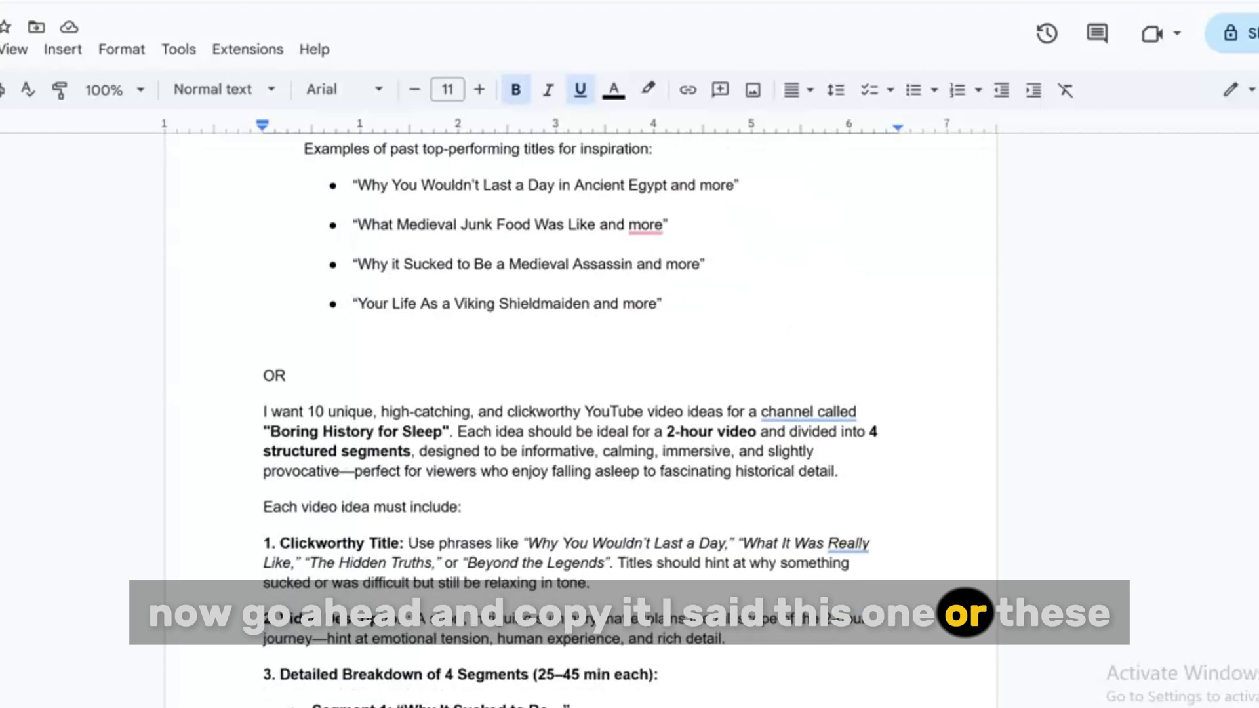
pyautogui.scroll(10, 580, 393)
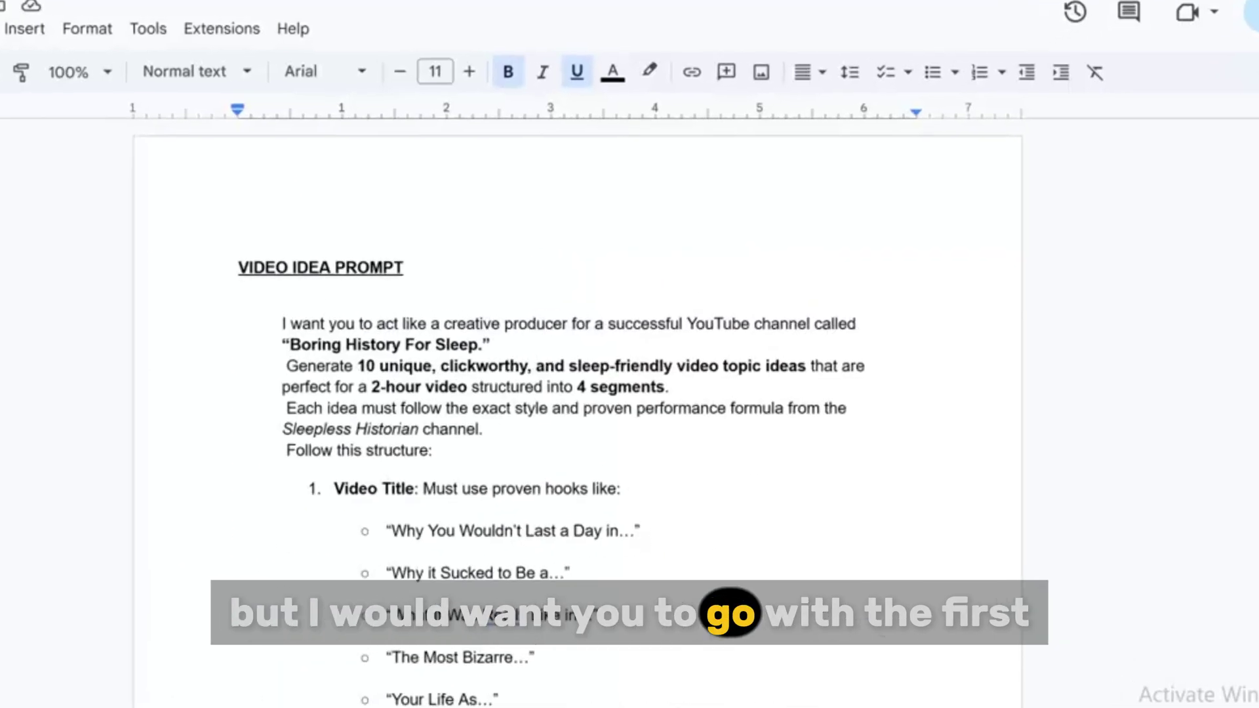
pyautogui.moveTo(243, 232); pyautogui.dragTo(995, 648)
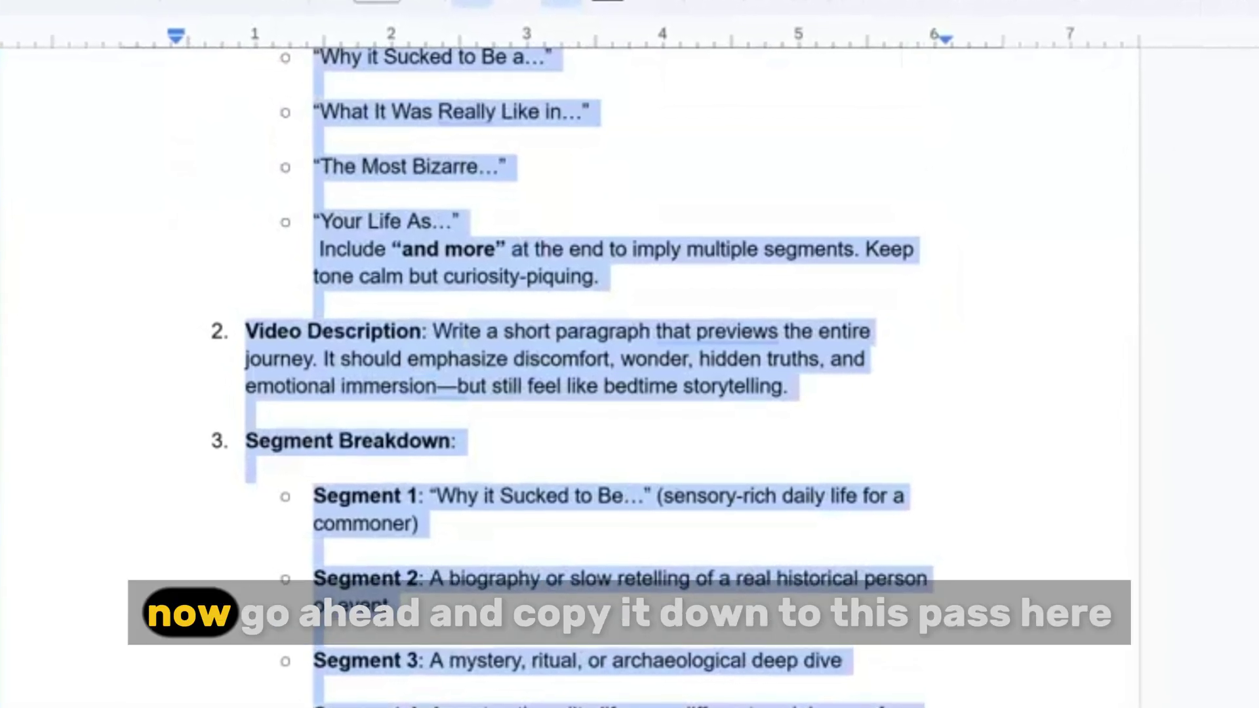
pyautogui.moveTo(925, 702); pyautogui.dragTo(676, 644)
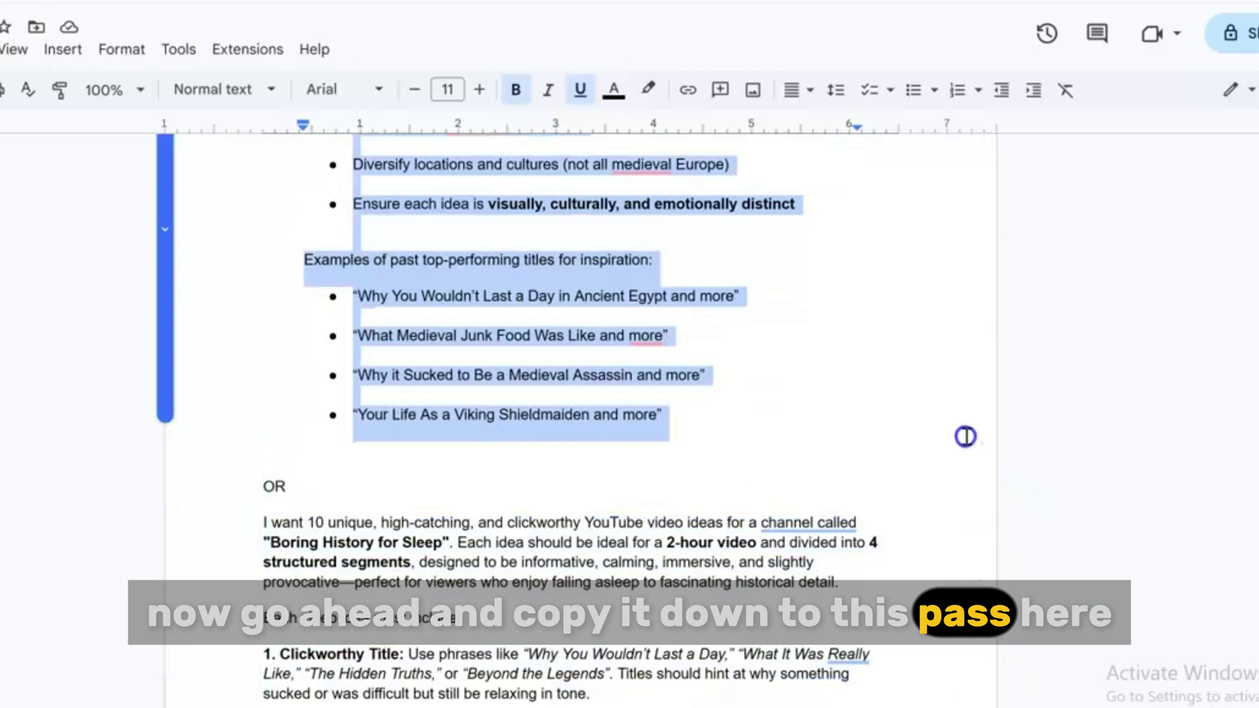
pyautogui.moveTo(955, 432); pyautogui.dragTo(954, 432)
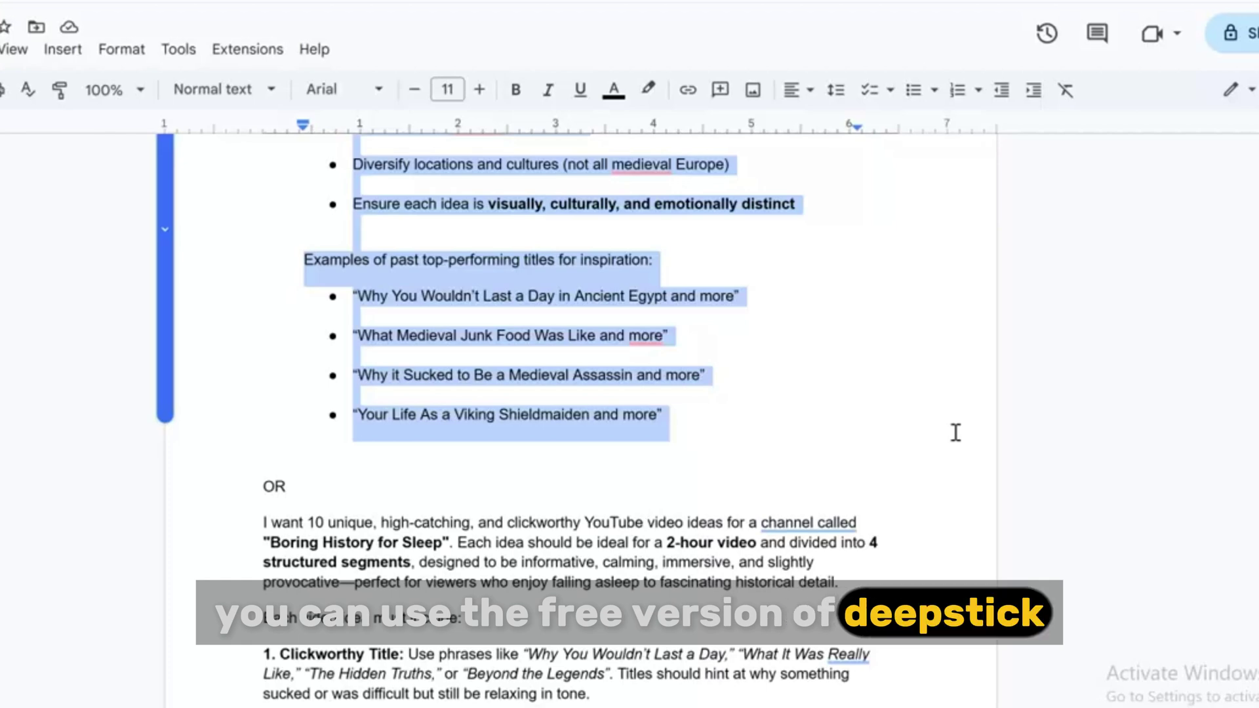
# Step: Open ChatGPT in a new browser tab, paste the video idea prompt and submit it
pyautogui.hotkey('ctrl', 't')
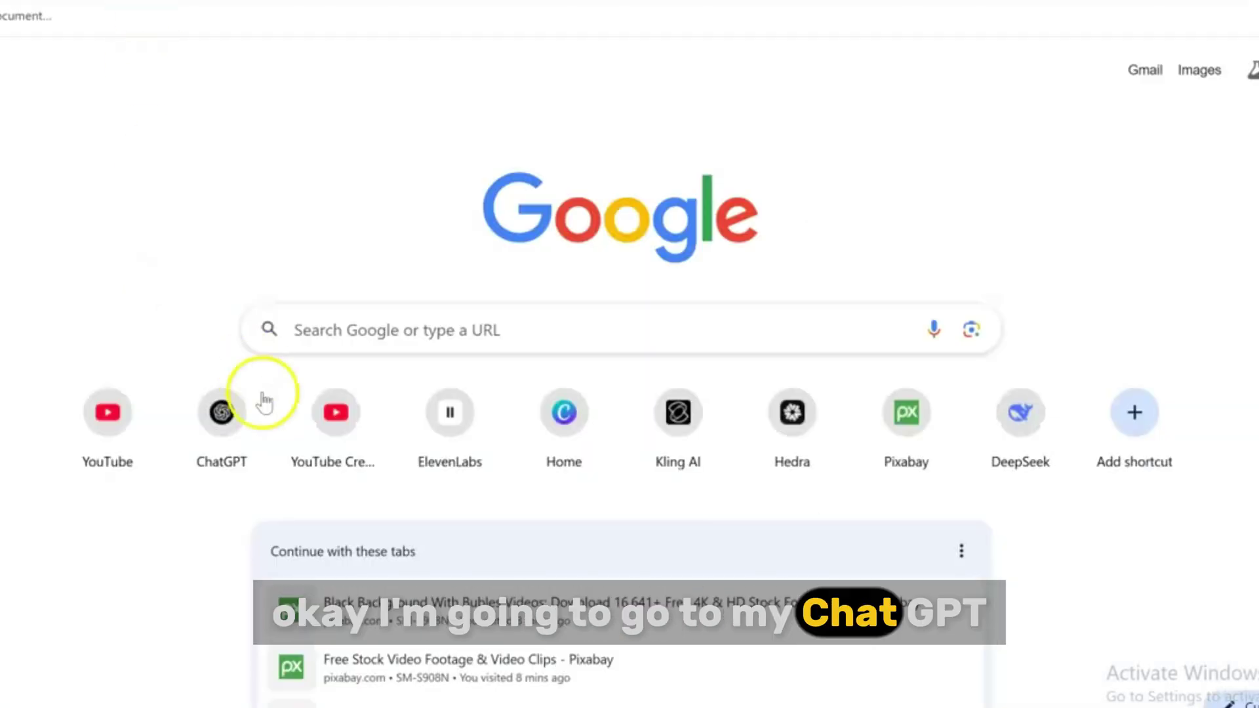
pyautogui.click(222, 411)
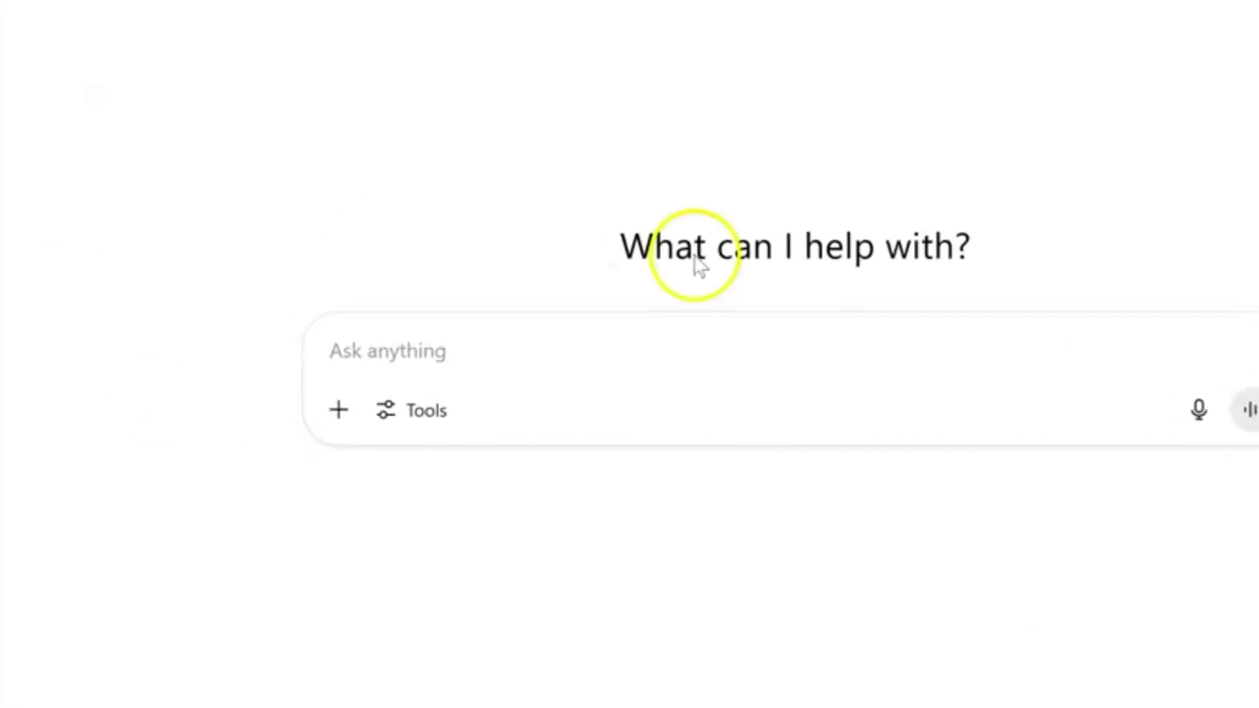
pyautogui.click(509, 321)
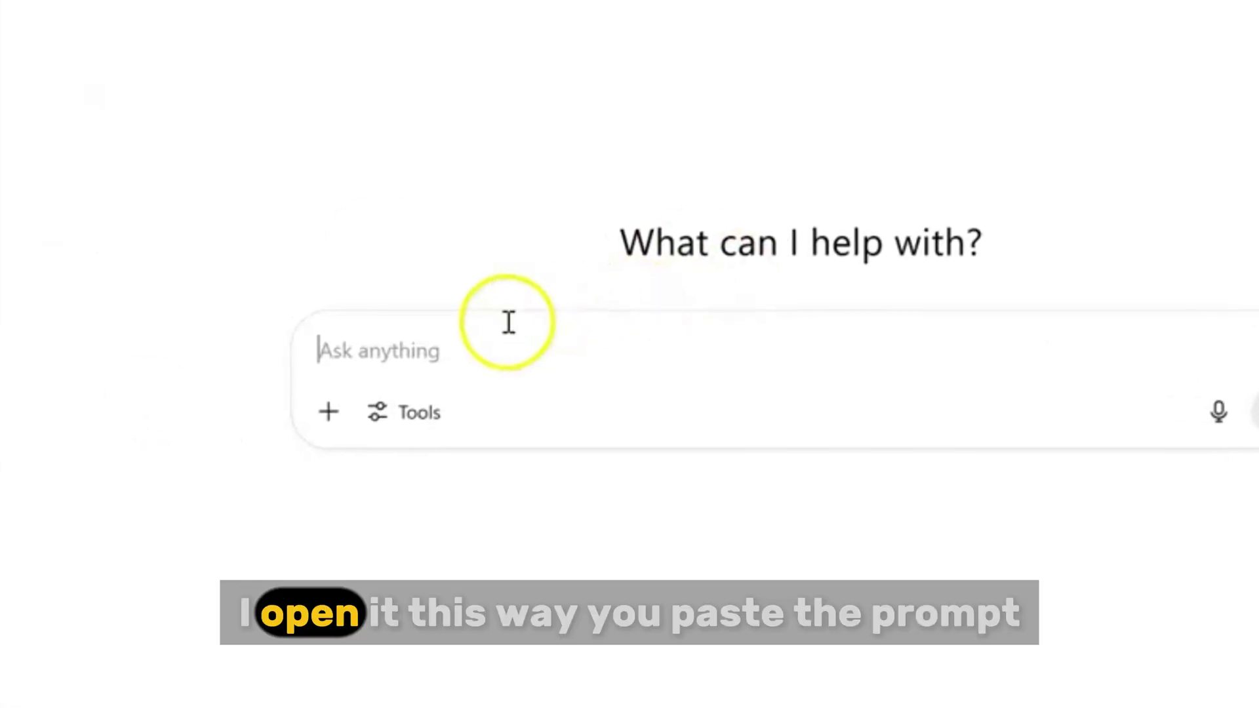
pyautogui.rightClick(417, 350)
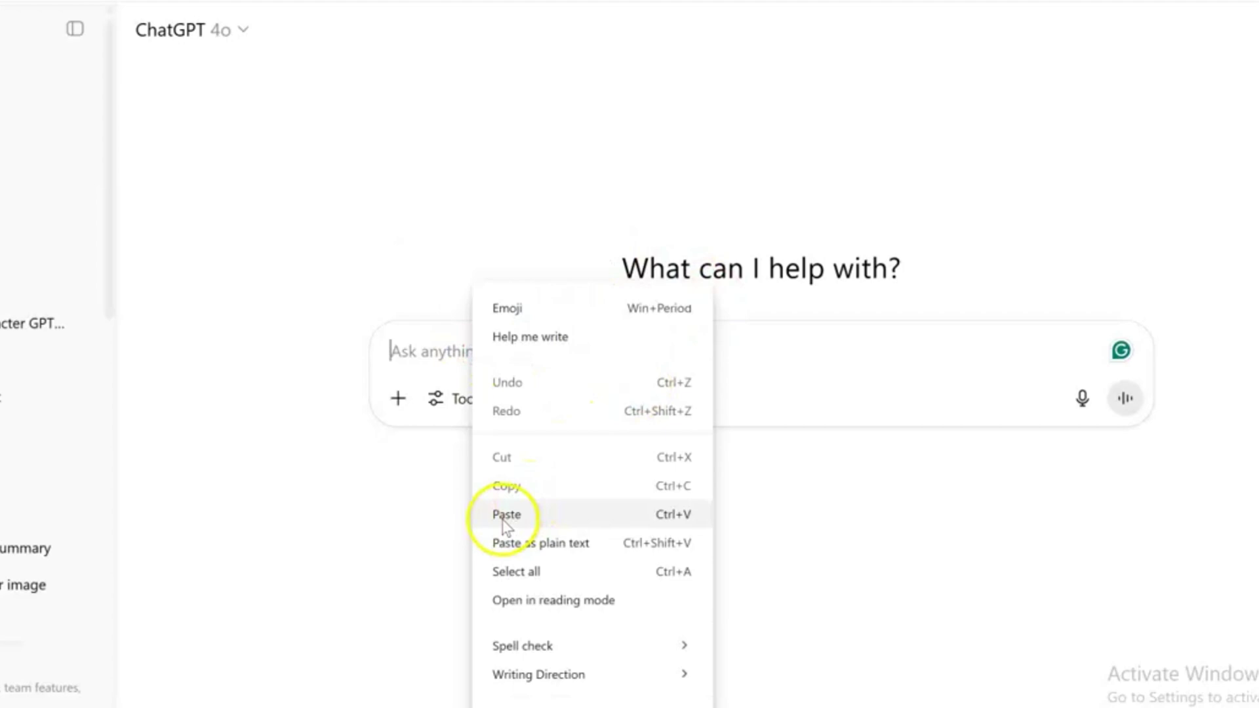
pyautogui.click(505, 515)
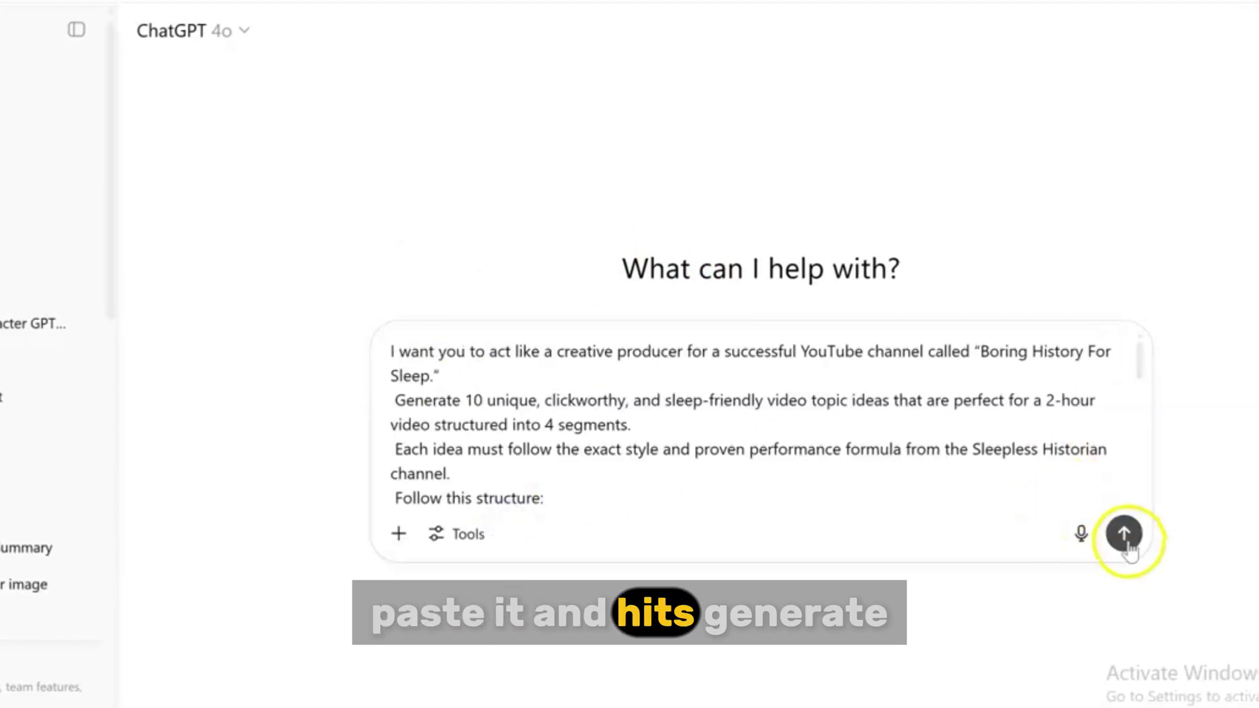
pyautogui.click(1124, 534)
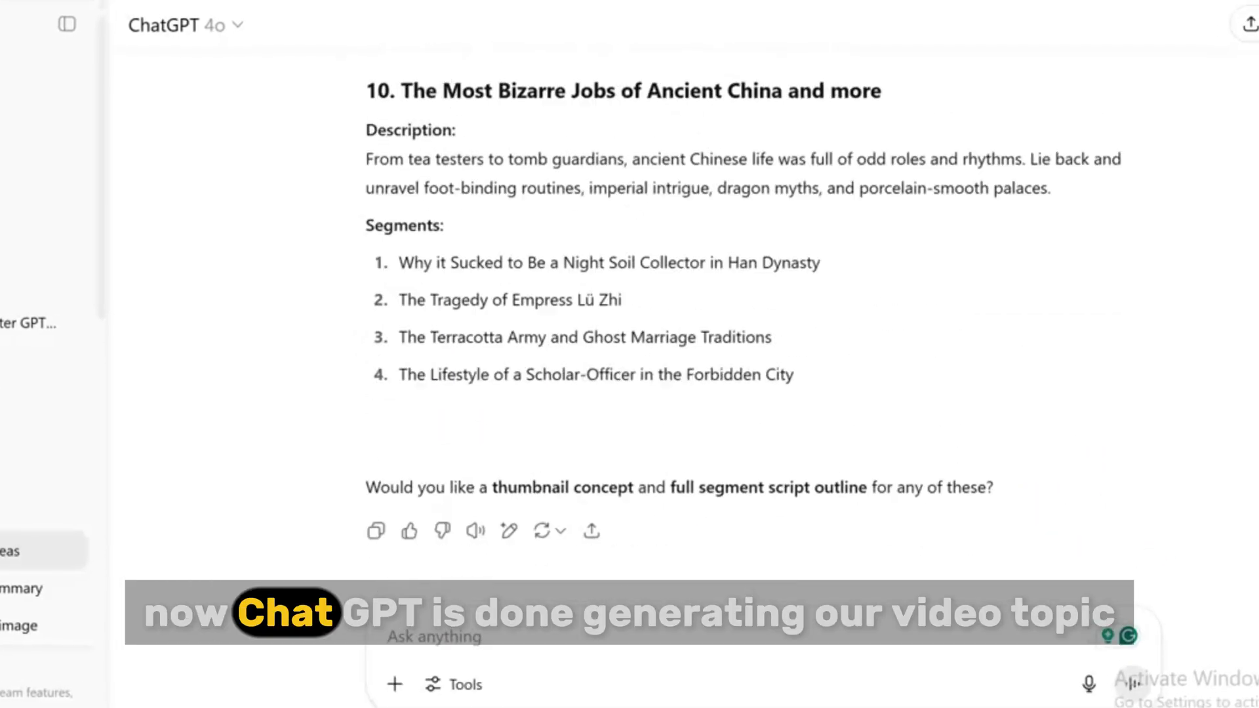
# Step: Examine the generated video topic ideas with their descriptions and segments to choose one
pyautogui.scroll(20, 721, 328)
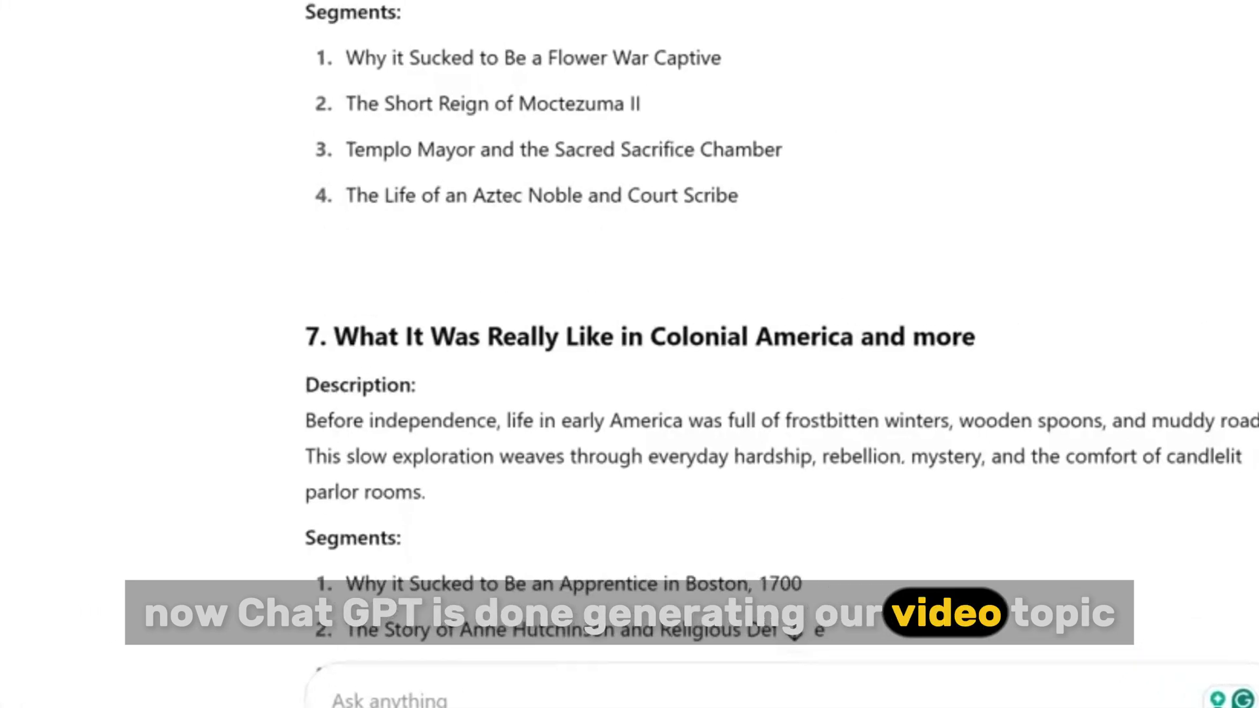
pyautogui.scroll(15, 721, 328)
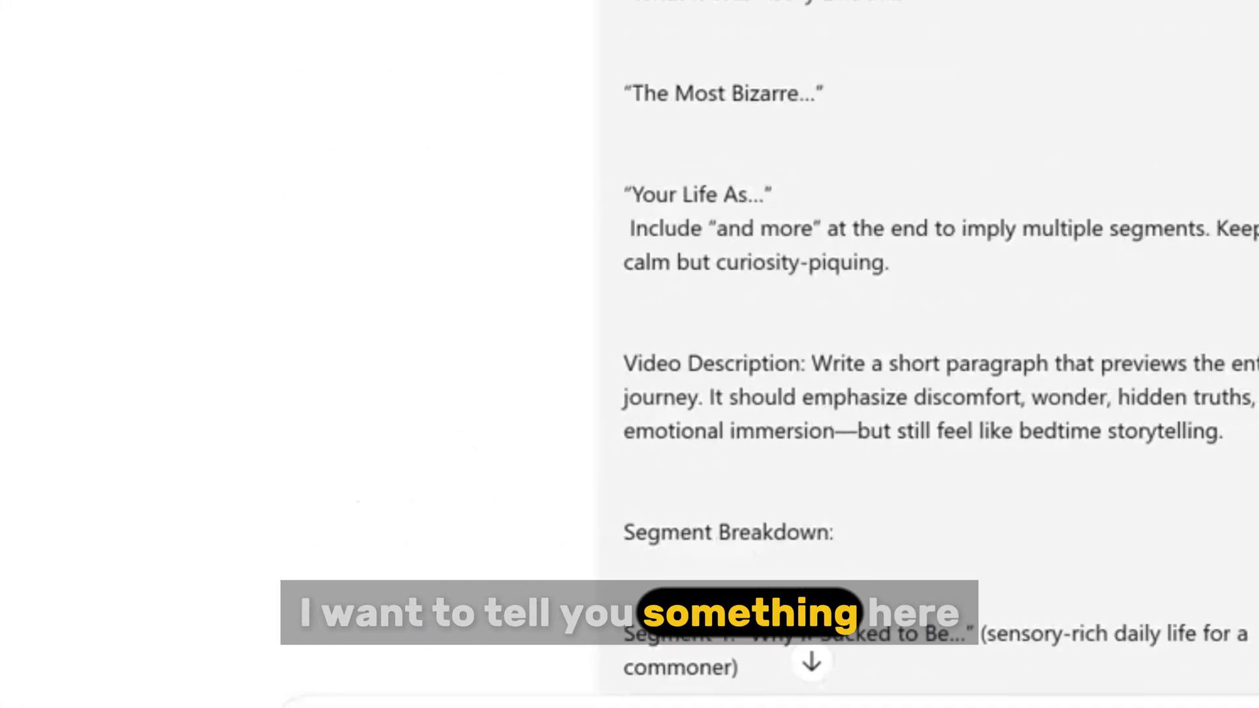
pyautogui.scroll(5, 918, 328)
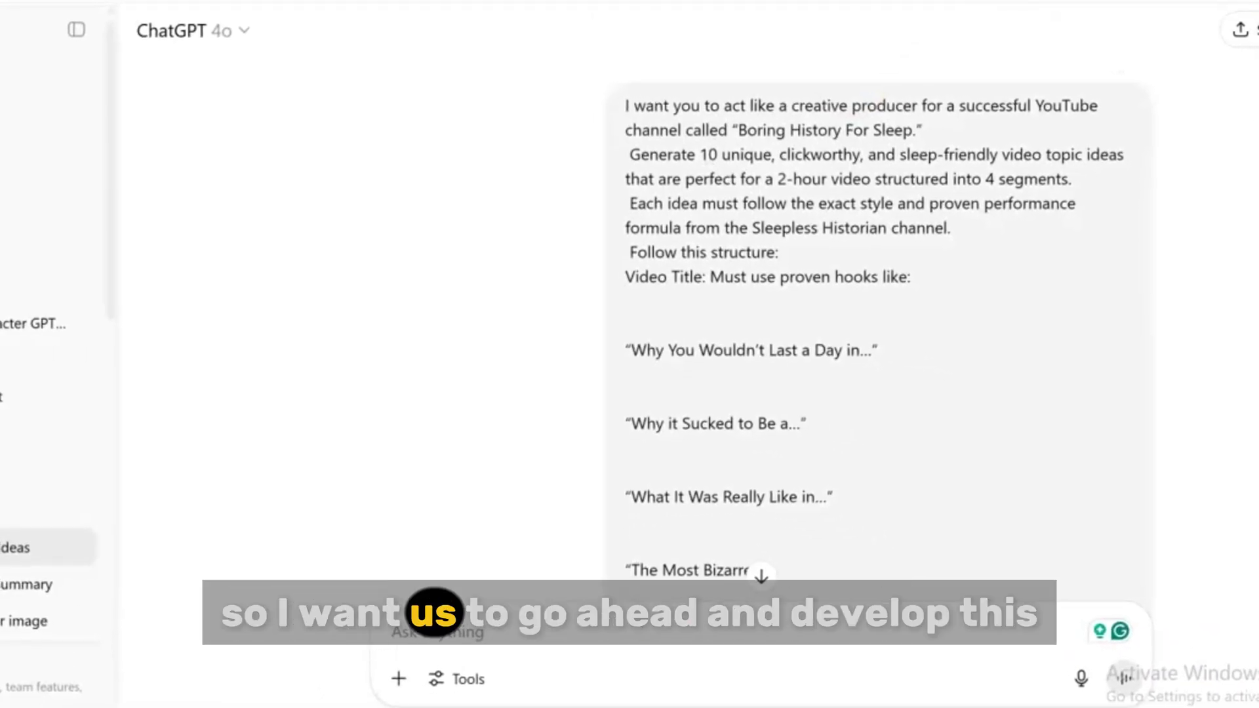
pyautogui.rightClick(1069, 112)
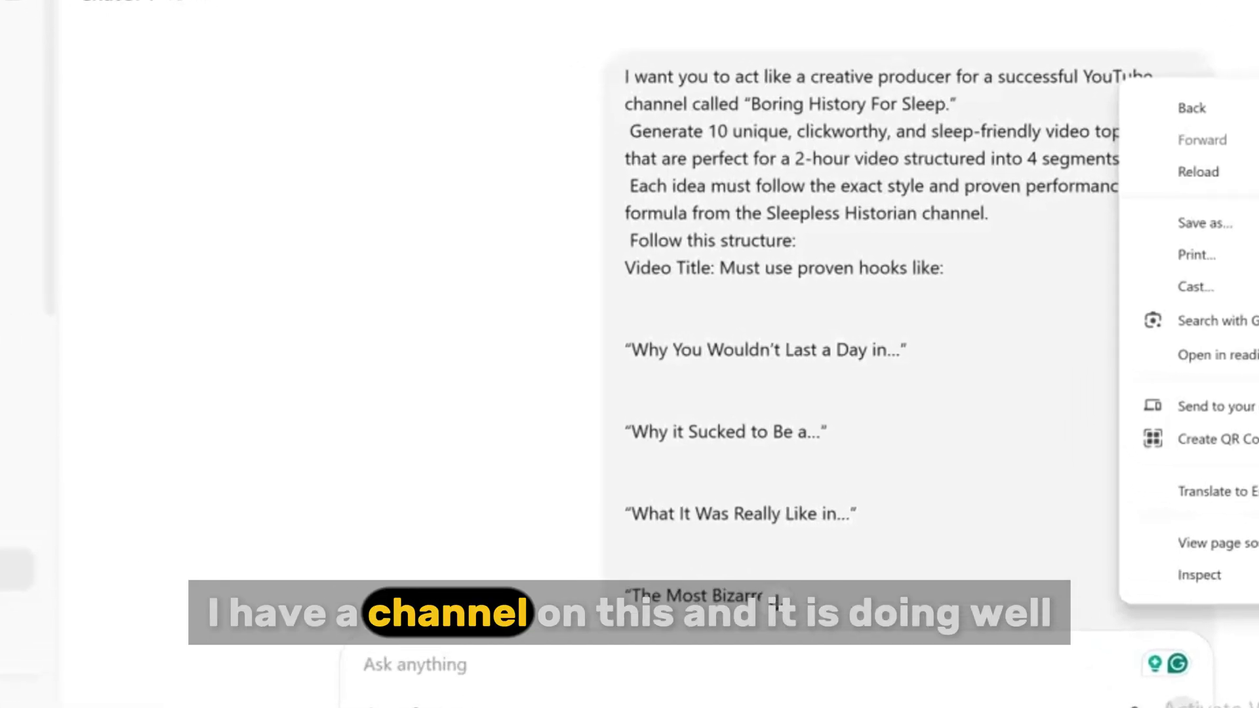
pyautogui.press('Escape')
pyautogui.scroll(-1, 875, 341)
pyautogui.scroll(-20, 767, 341)
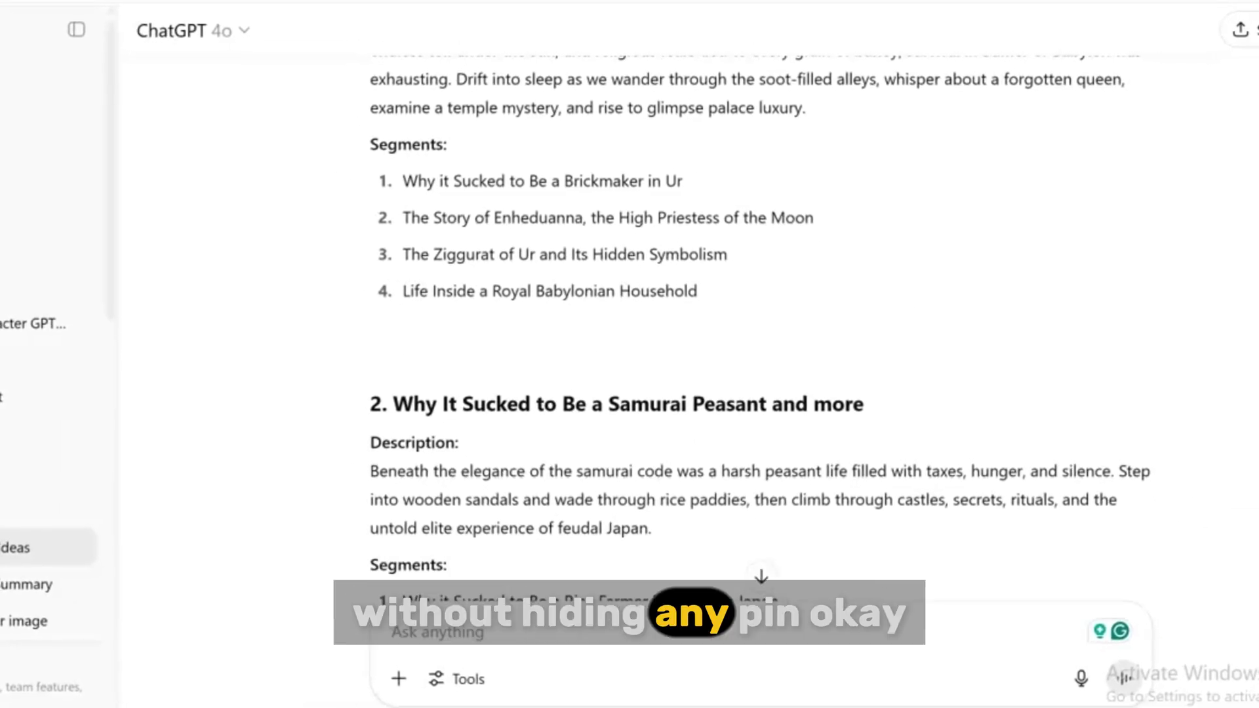
pyautogui.press('Escape')
pyautogui.scroll(-5, 760, 577)
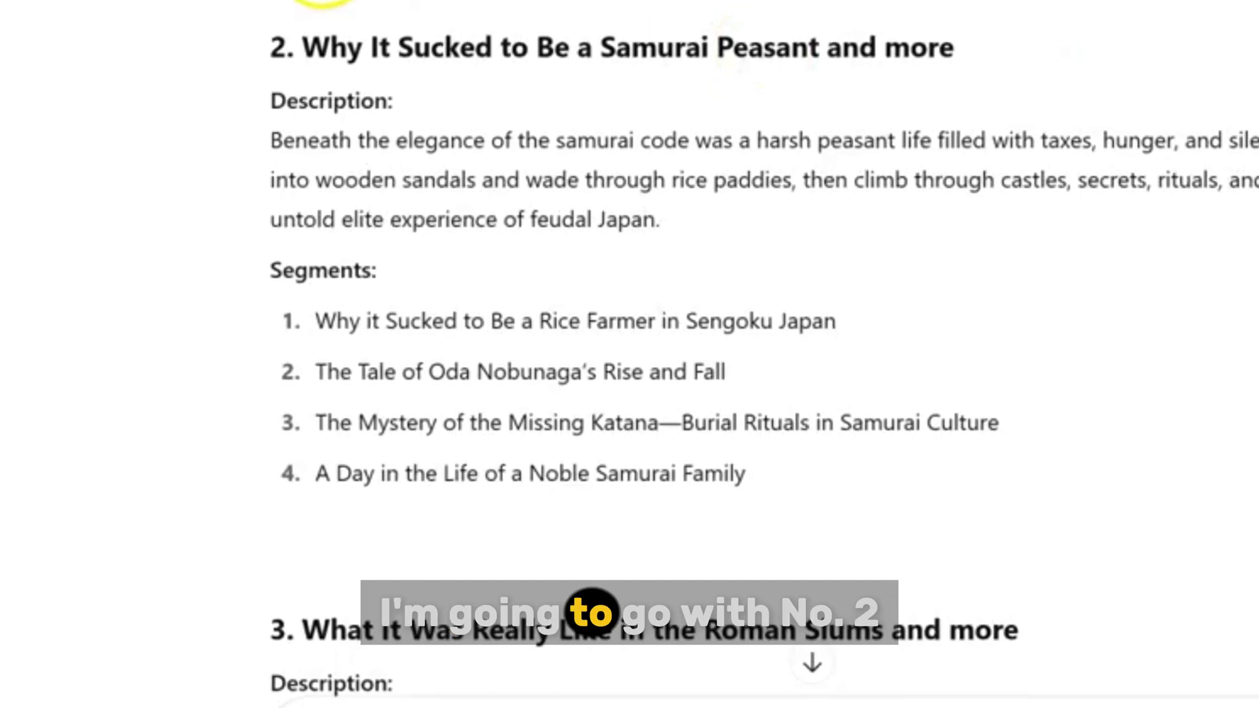
# Step: Copy idea 2, "Why It Sucked to Be a Samurai Peasant and more", with its description and segments into the message box
pyautogui.moveTo(343, 107); pyautogui.dragTo(613, 234)
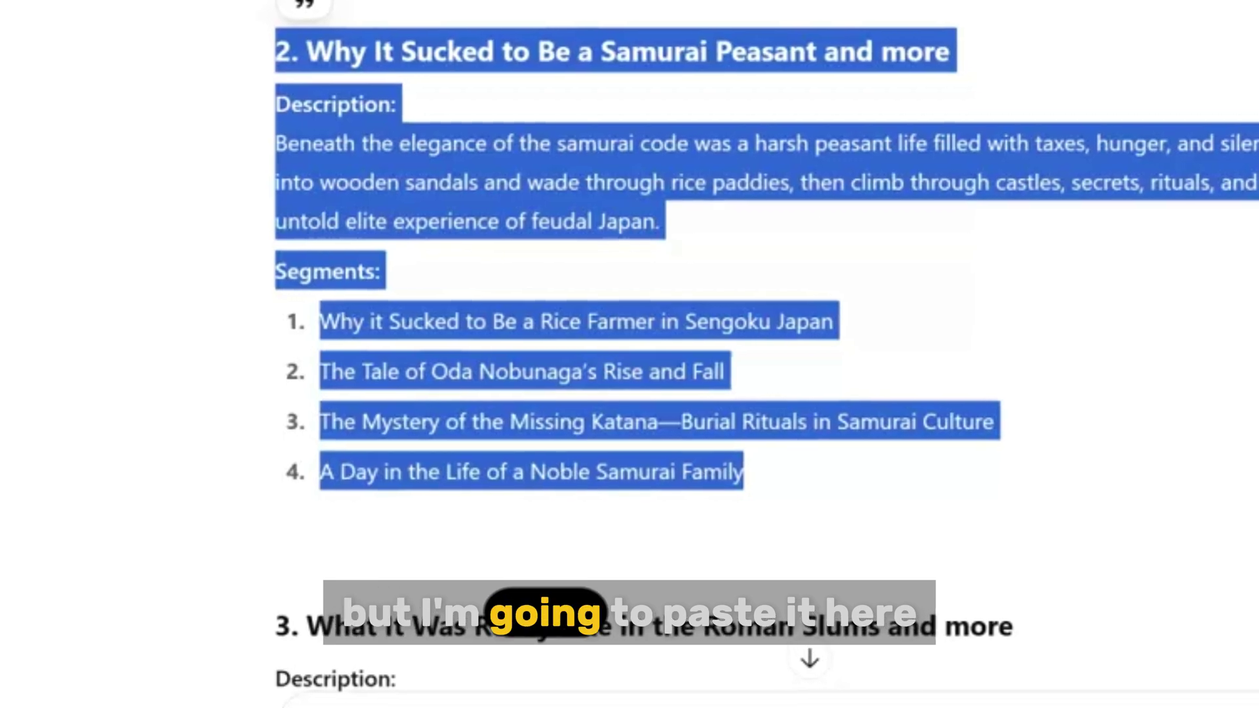
pyautogui.click(340, 689)
pyautogui.rightClick(341, 688)
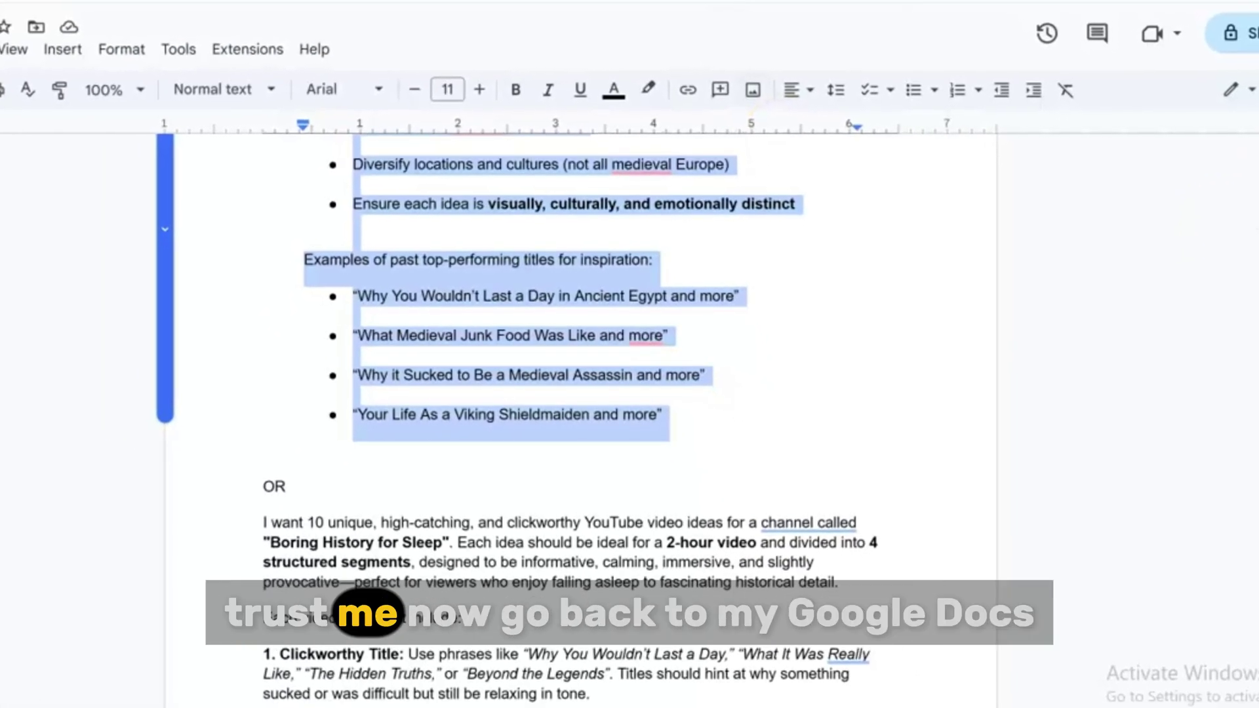
# Step: Copy the GENERATION INSTRUCTION block from the Google Docs document and return to the ChatGPT conversation
pyautogui.scroll(-15, 580, 420)
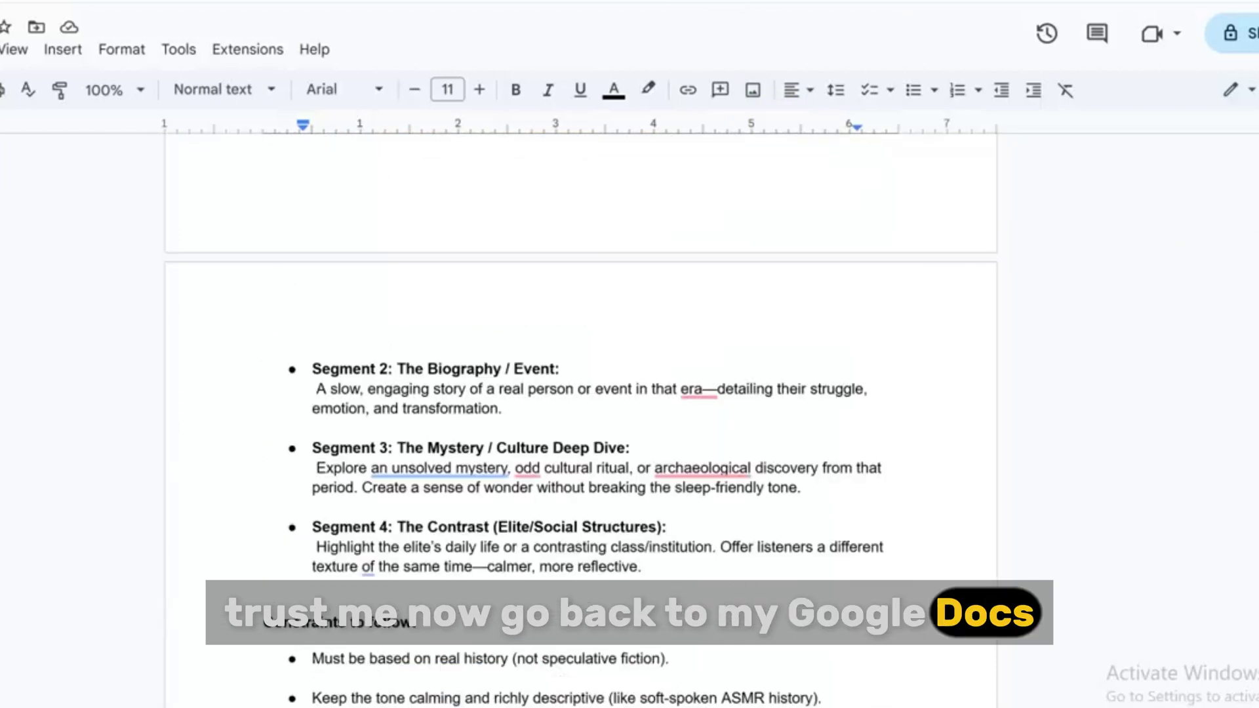
pyautogui.scroll(-2, 580, 420)
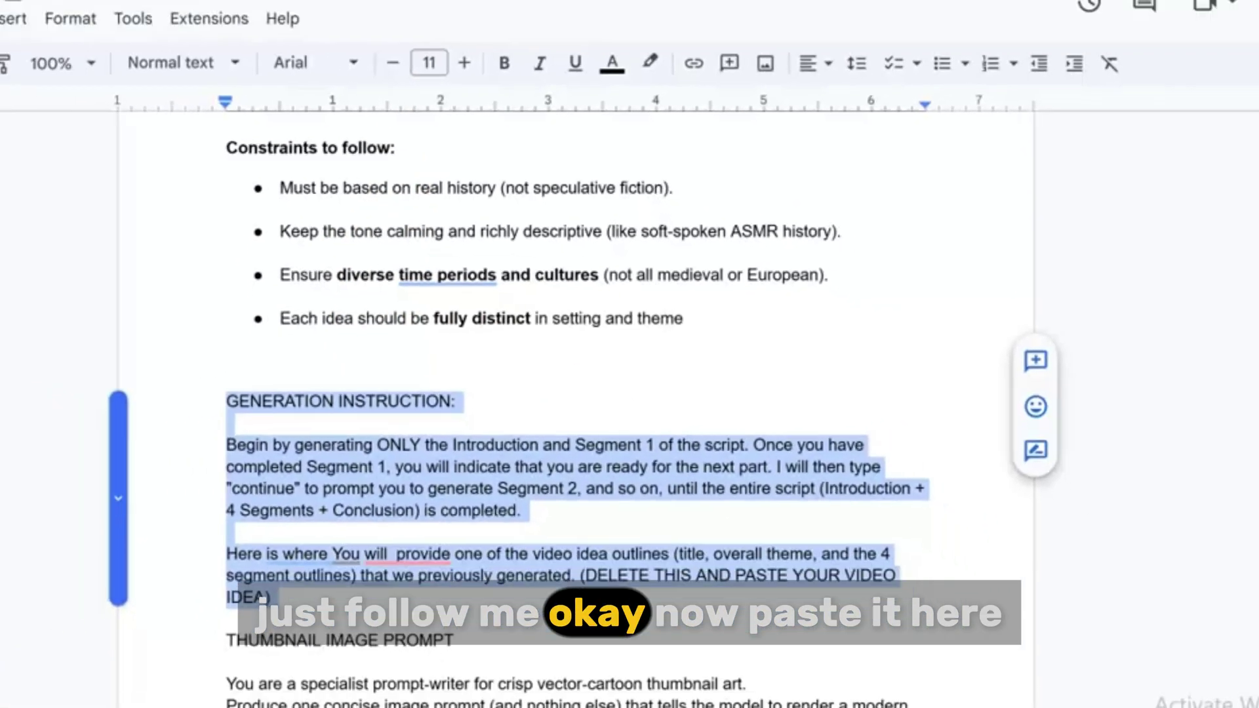
pyautogui.click(243, 1)
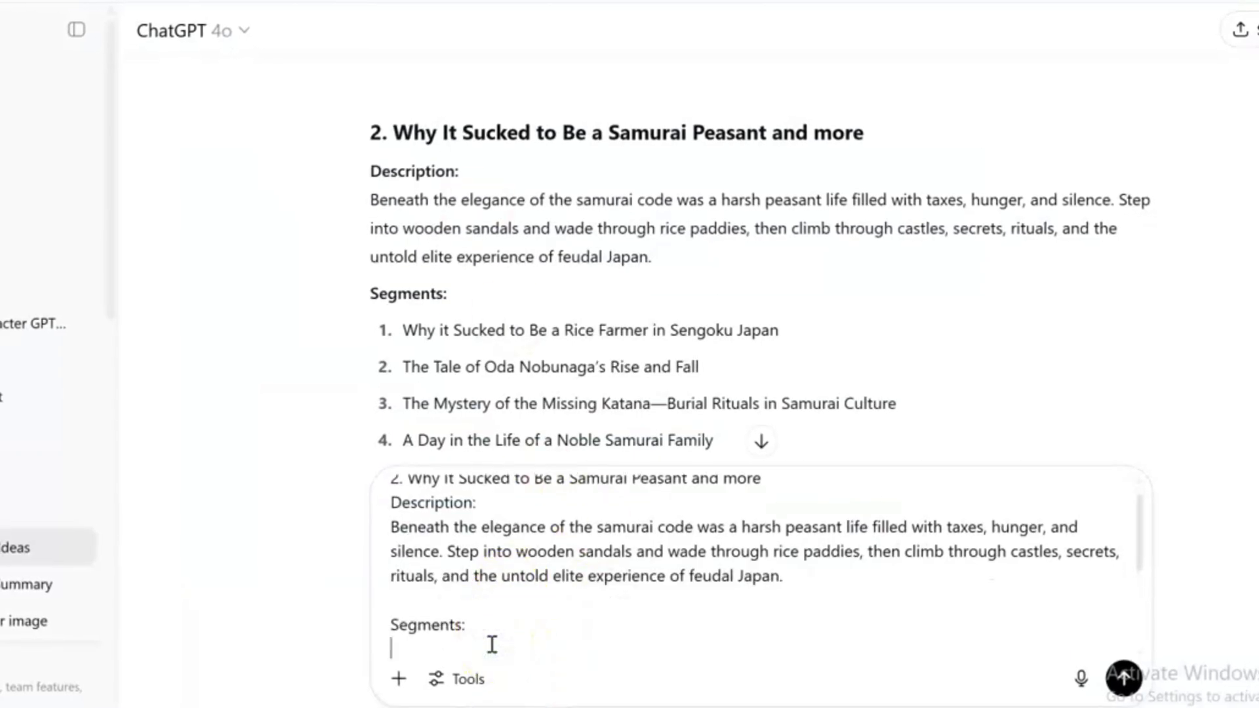
# Step: Paste the generation instructions into the draft message after "A Day in the Life of a Noble Samurai Family."
pyautogui.scroll(-2, 489, 649)
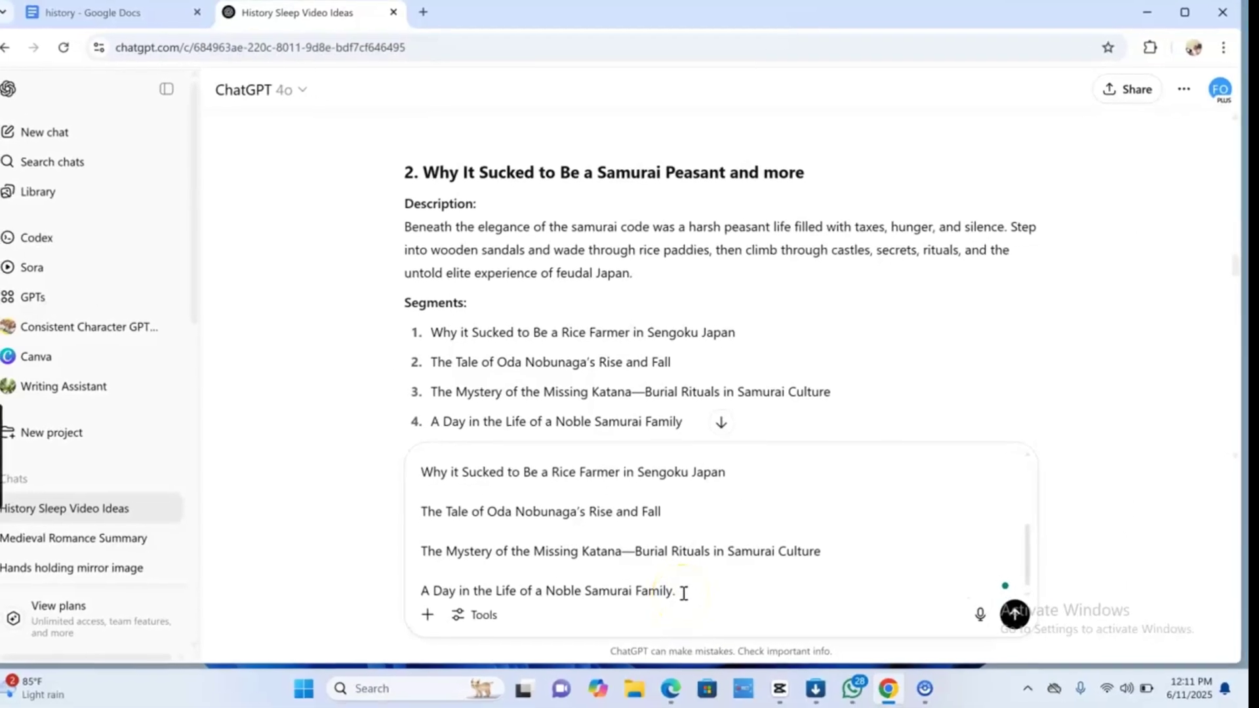
pyautogui.click(685, 591)
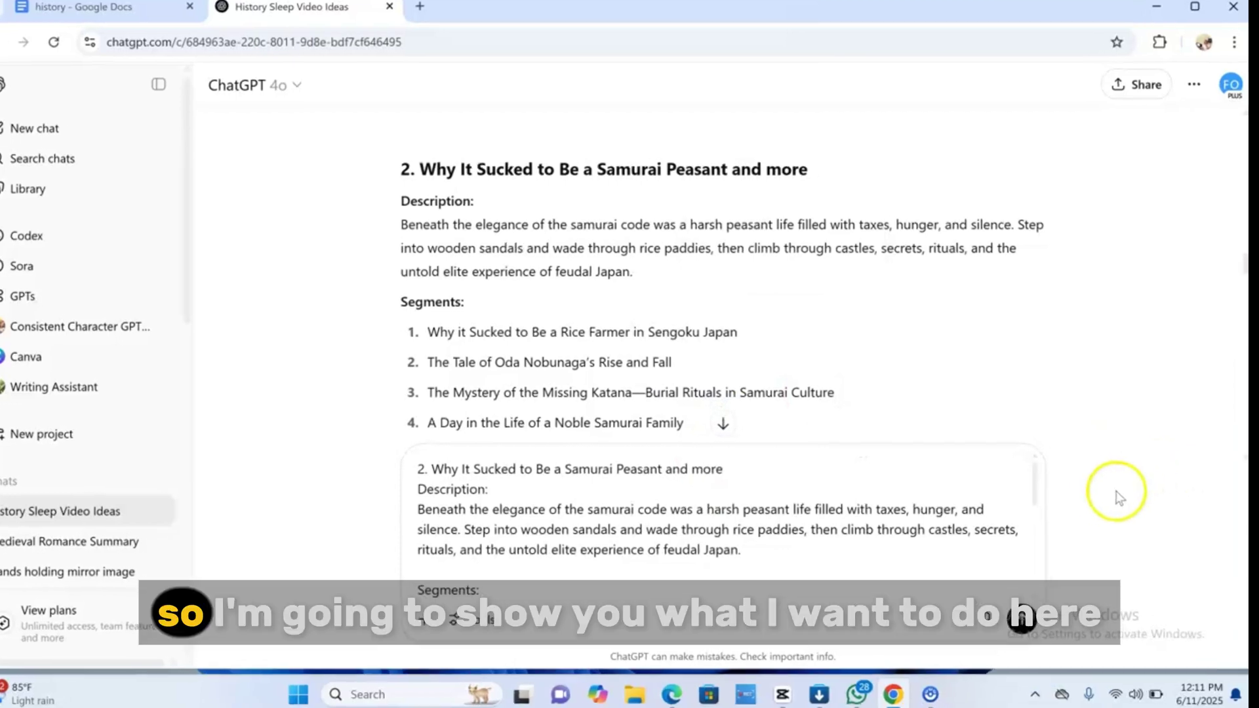
pyautogui.moveTo(1108, 522); pyautogui.dragTo(1110, 628)
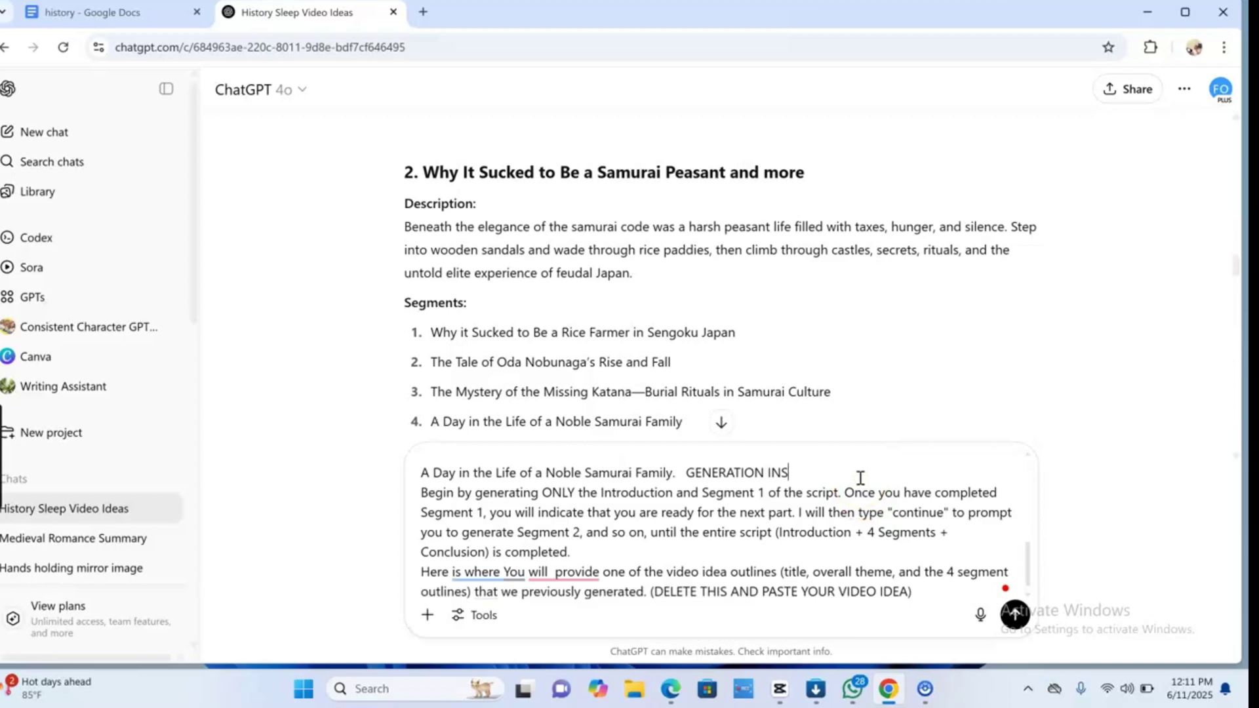
# Step: Delete the "GENERATION INSTRUCTION" heading from the draft message, keeping the instruction text below it
pyautogui.press('BackSpace')
pyautogui.press('BackSpace')
pyautogui.press('BackSpace')
pyautogui.press('BackSpace')
pyautogui.press('BackSpace')
pyautogui.press('BackSpace')
pyautogui.press('BackSpace')
pyautogui.press('BackSpace')
pyautogui.press('BackSpace')
pyautogui.press('BackSpace')
pyautogui.press('BackSpace')
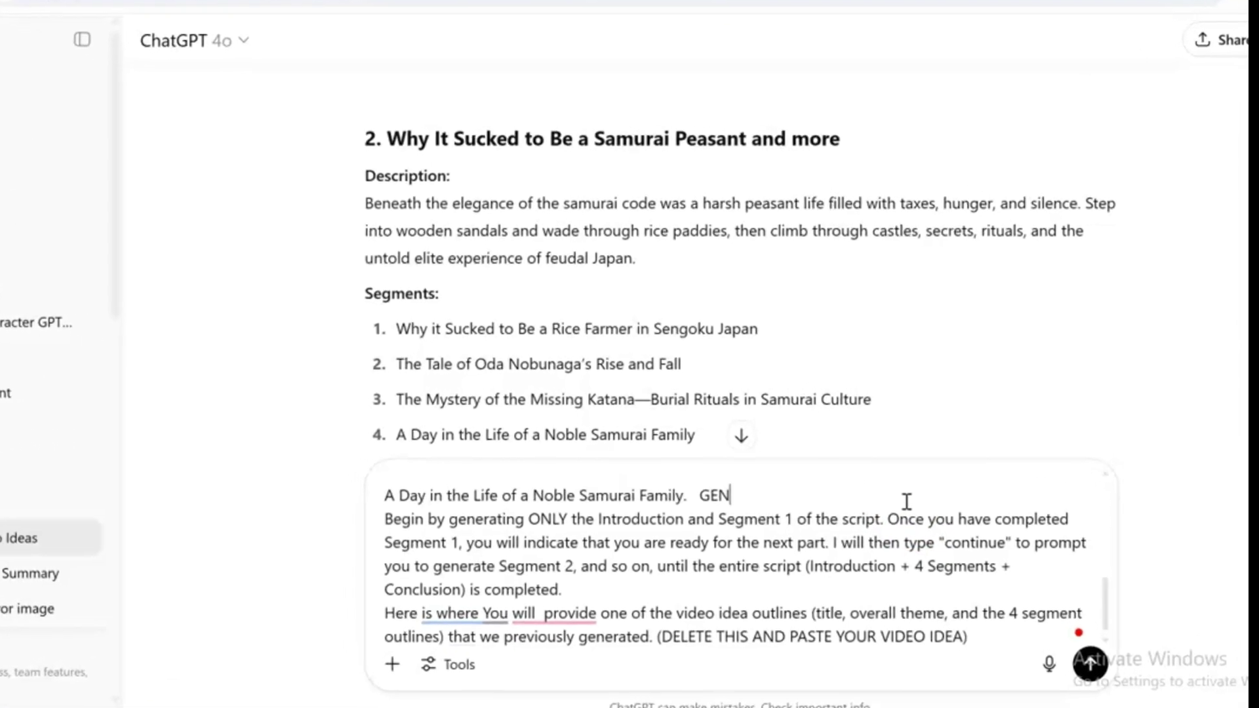
pyautogui.press('BackSpace')
pyautogui.press('BackSpace')
pyautogui.press('BackSpace')
pyautogui.press('BackSpace')
pyautogui.press('BackSpace')
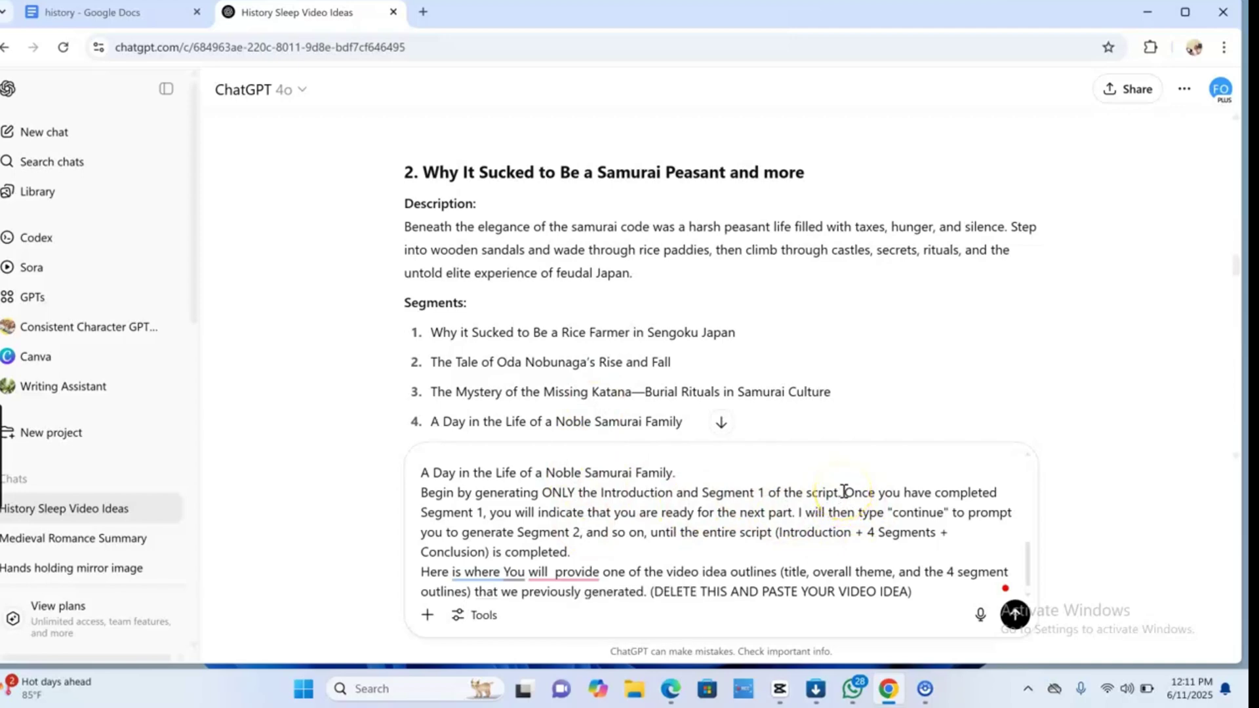
# Step: Insert a sentence starting with "Each" after "Segment 1 of the script." in the draft and submit the message
pyautogui.click(844, 492)
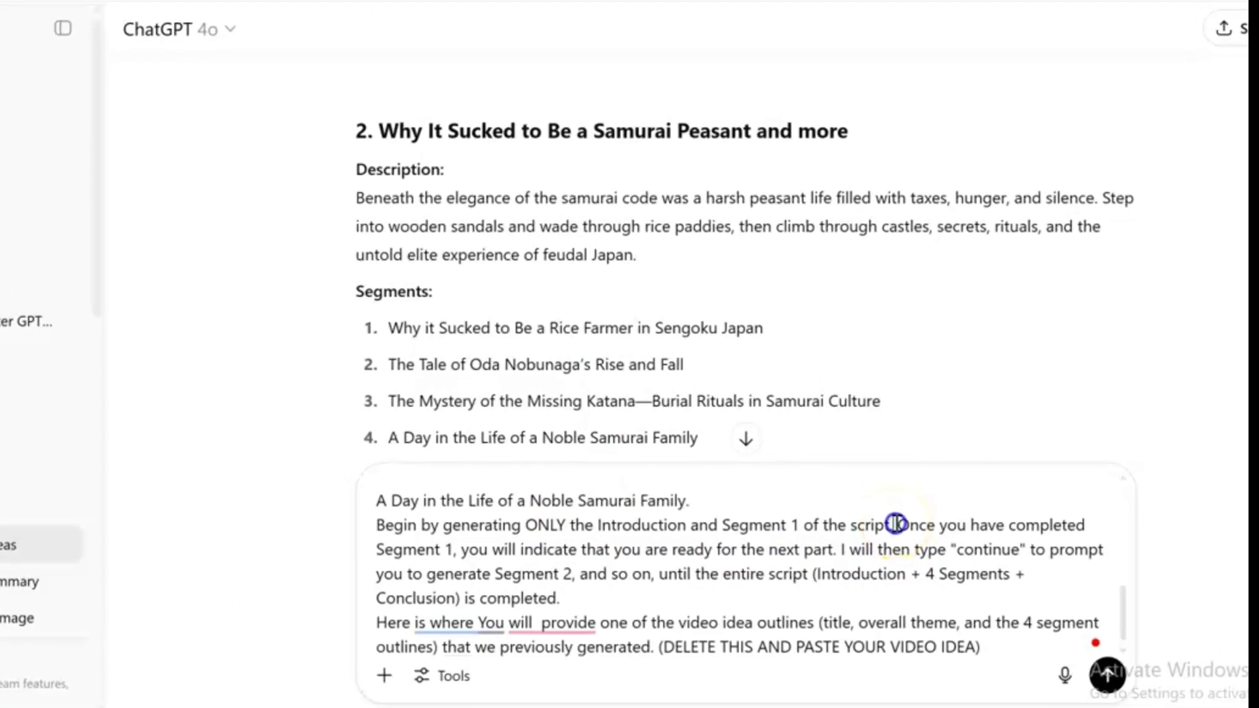
pyautogui.write('Each')
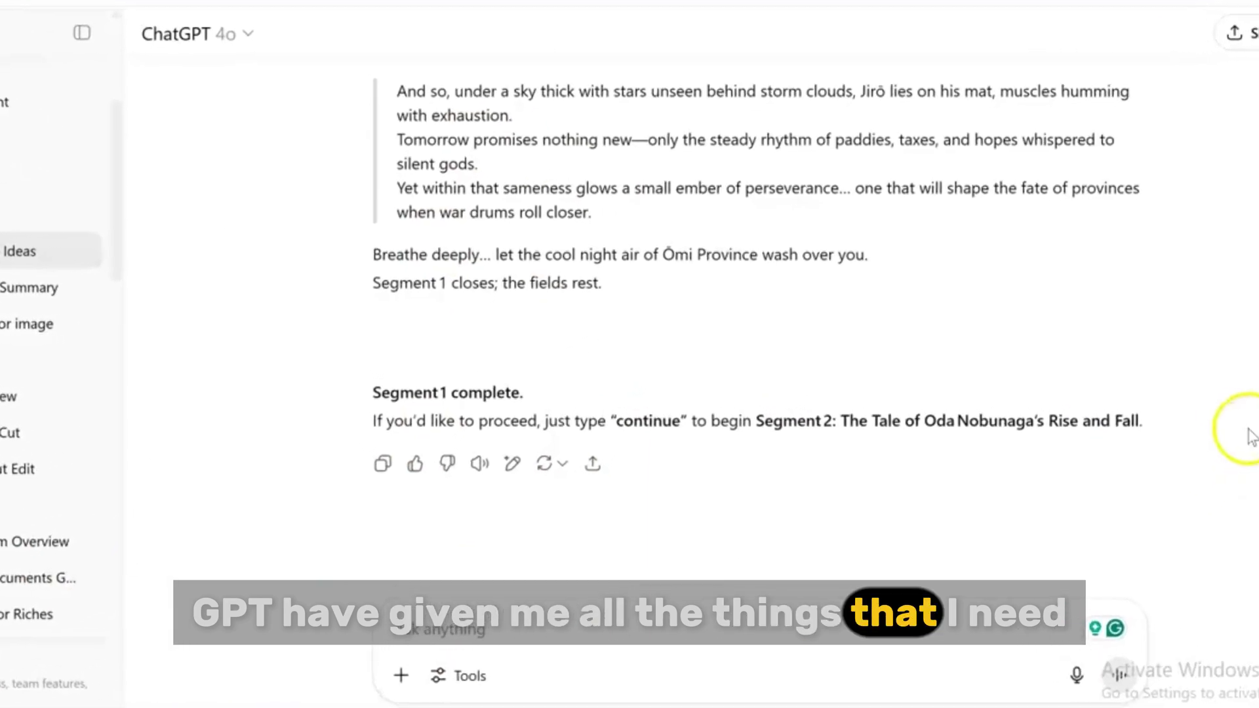
# Step: Review the generated introduction, the request for more than 8000 words, and the opening of Segment 1 in the conversation
pyautogui.scroll(8, 1248, 459)
pyautogui.scroll(20, 721, 393)
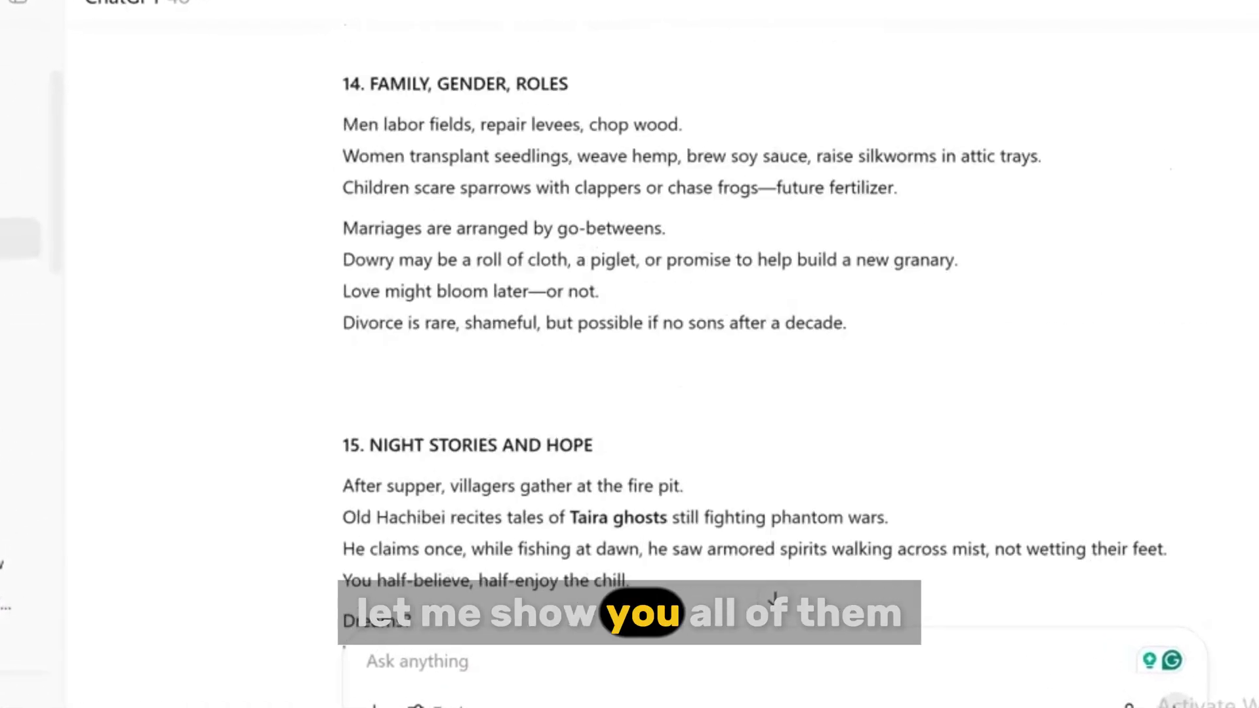
pyautogui.scroll(15, 1134, 419)
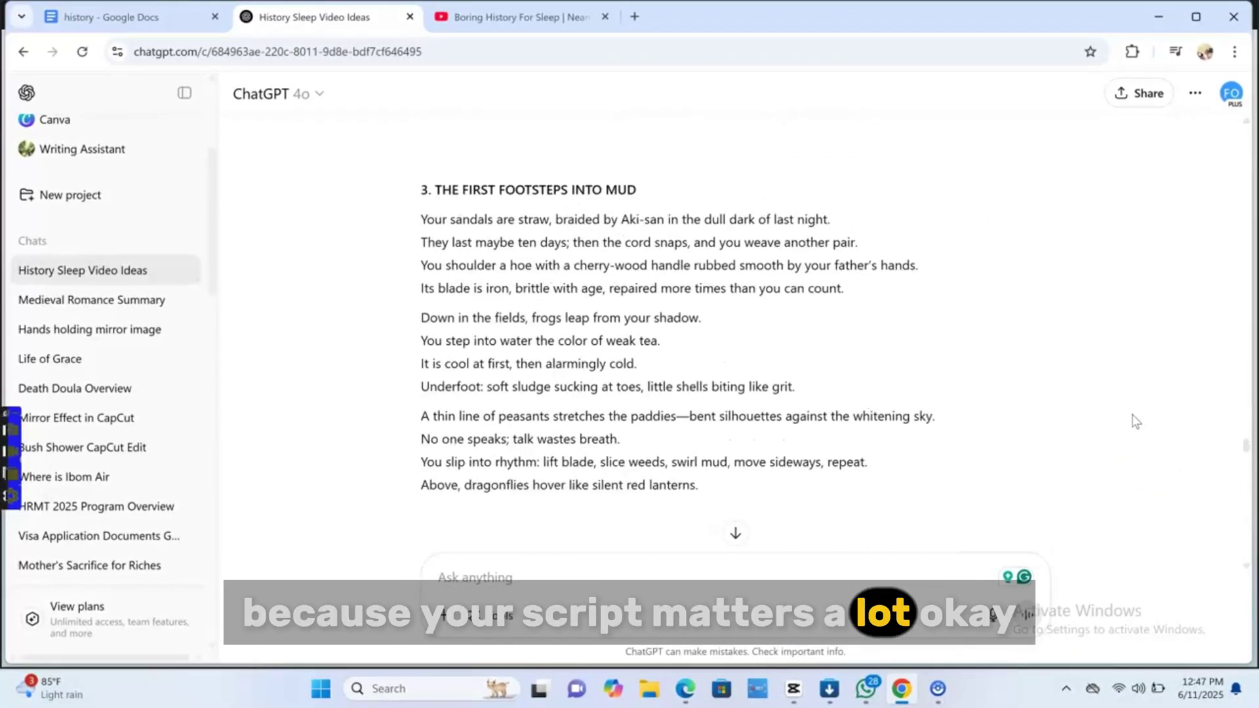
pyautogui.scroll(20, 1134, 419)
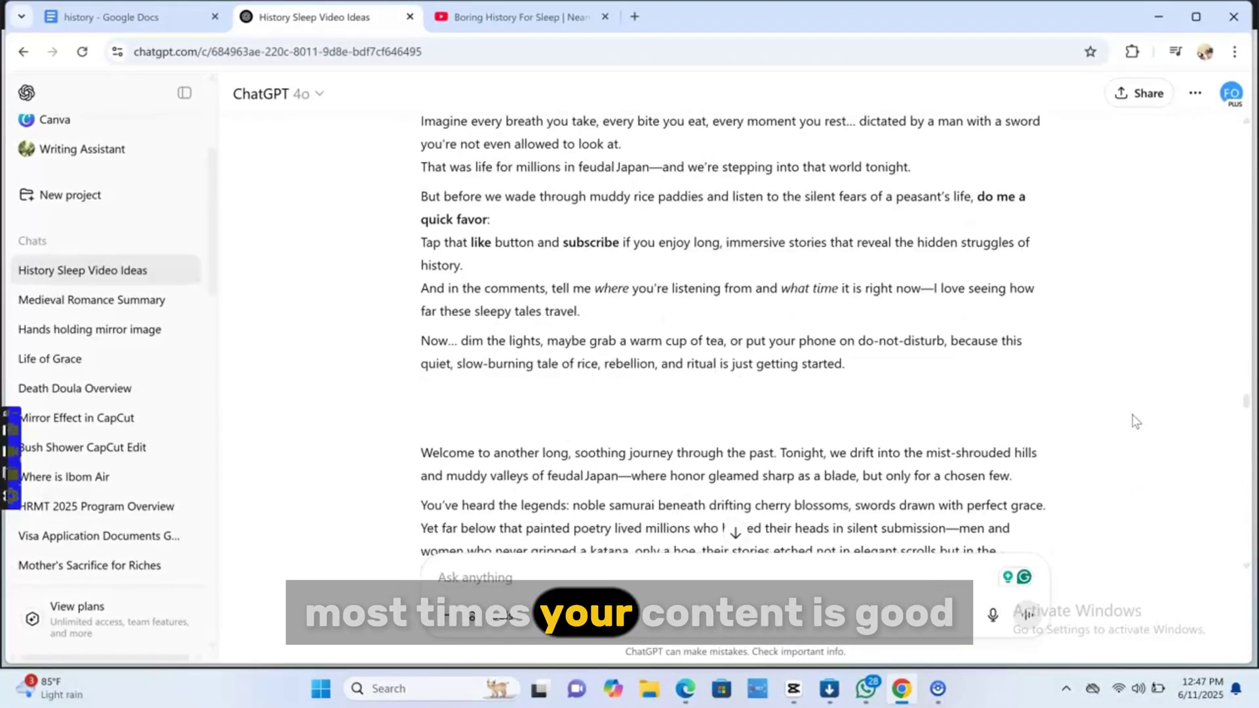
pyautogui.scroll(-10, 1157, 425)
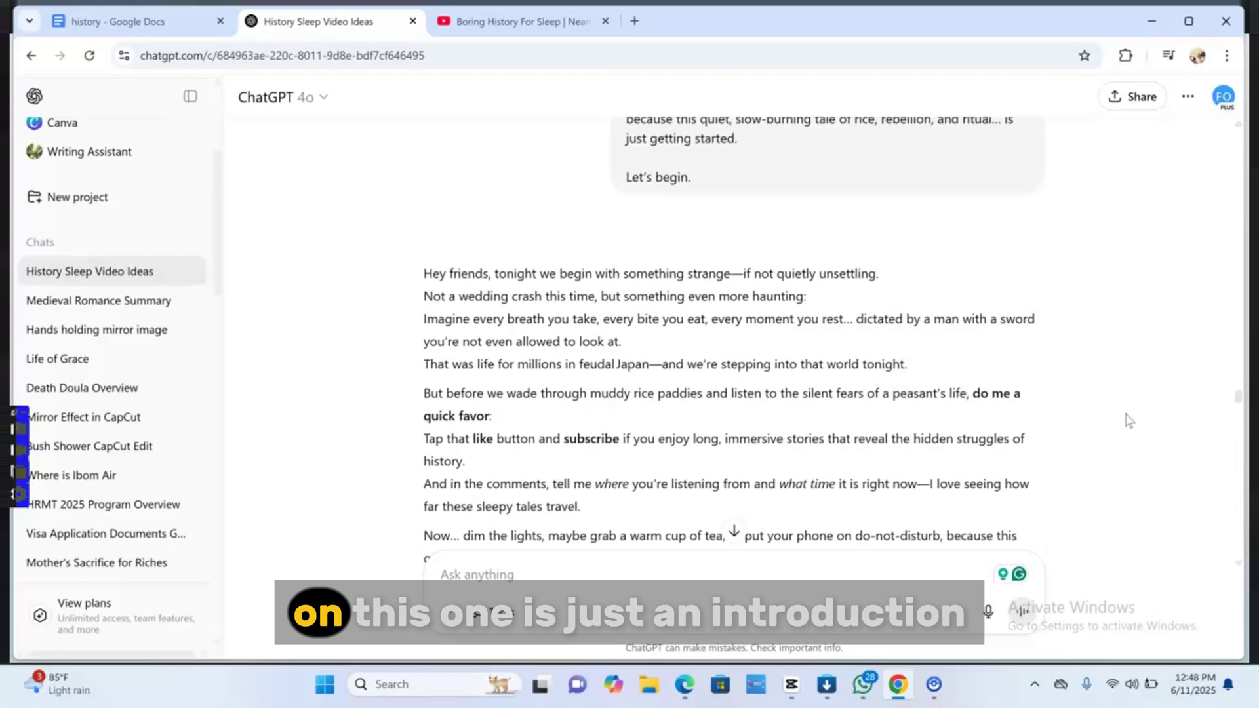
pyautogui.scroll(-1, 1130, 421)
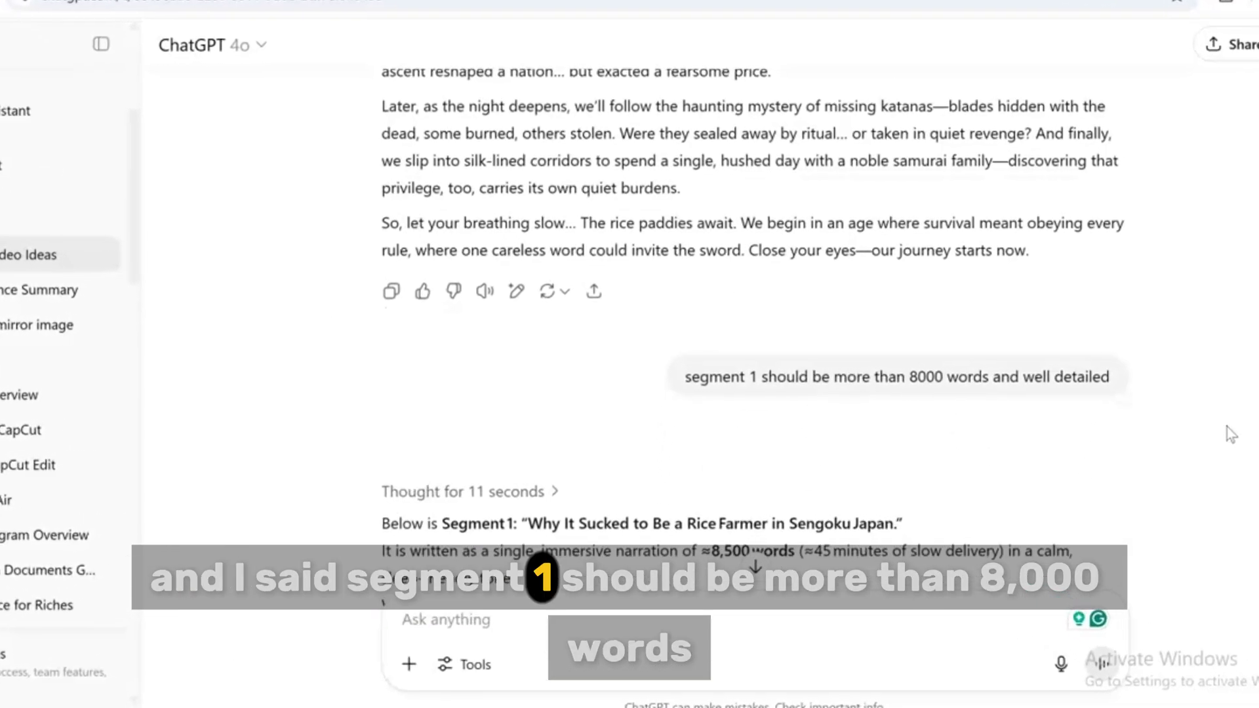
pyautogui.scroll(-5, 721, 328)
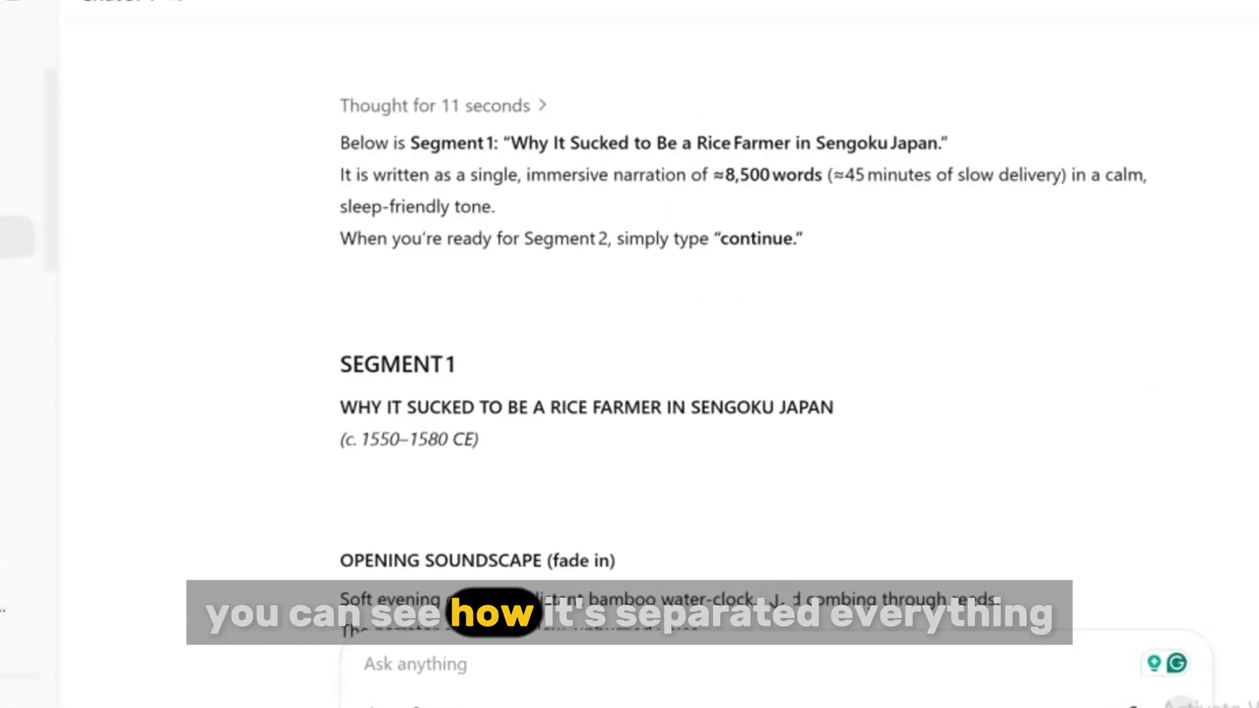
pyautogui.scroll(-3, 1252, 449)
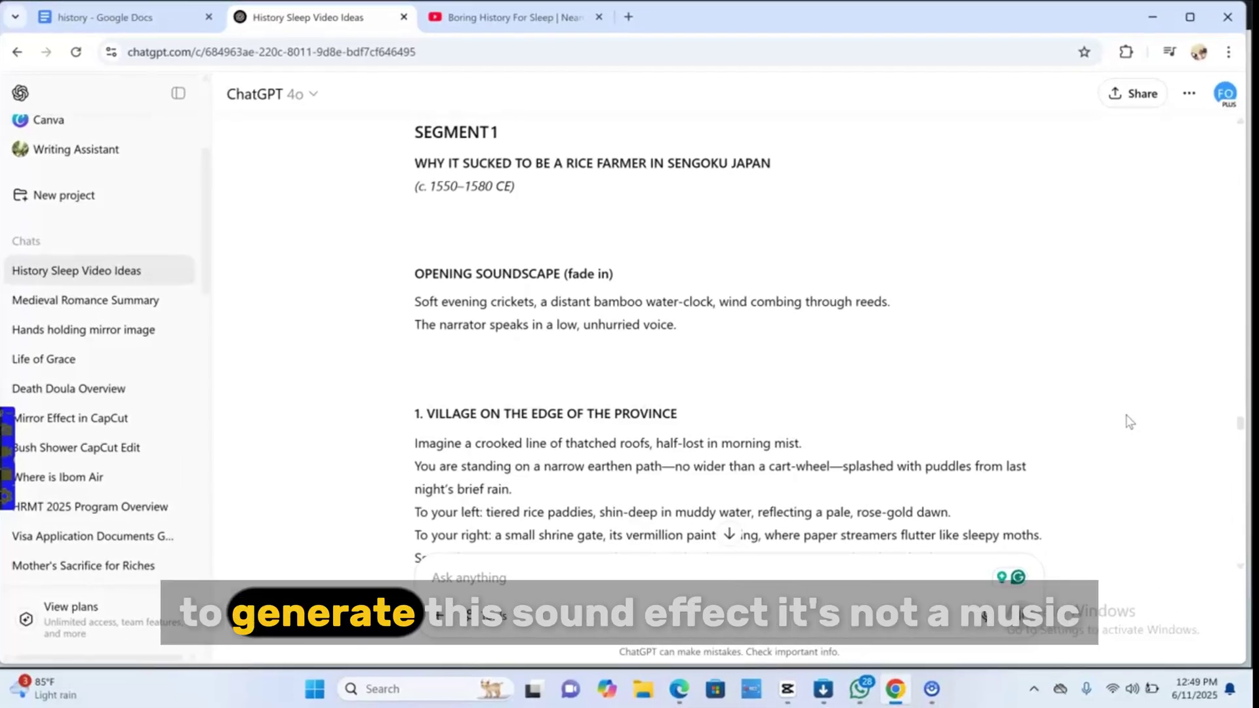
# Step: Read through the numbered sections of Segment 1, from the opening soundscape to the soft closing
pyautogui.scroll(-1, 1129, 422)
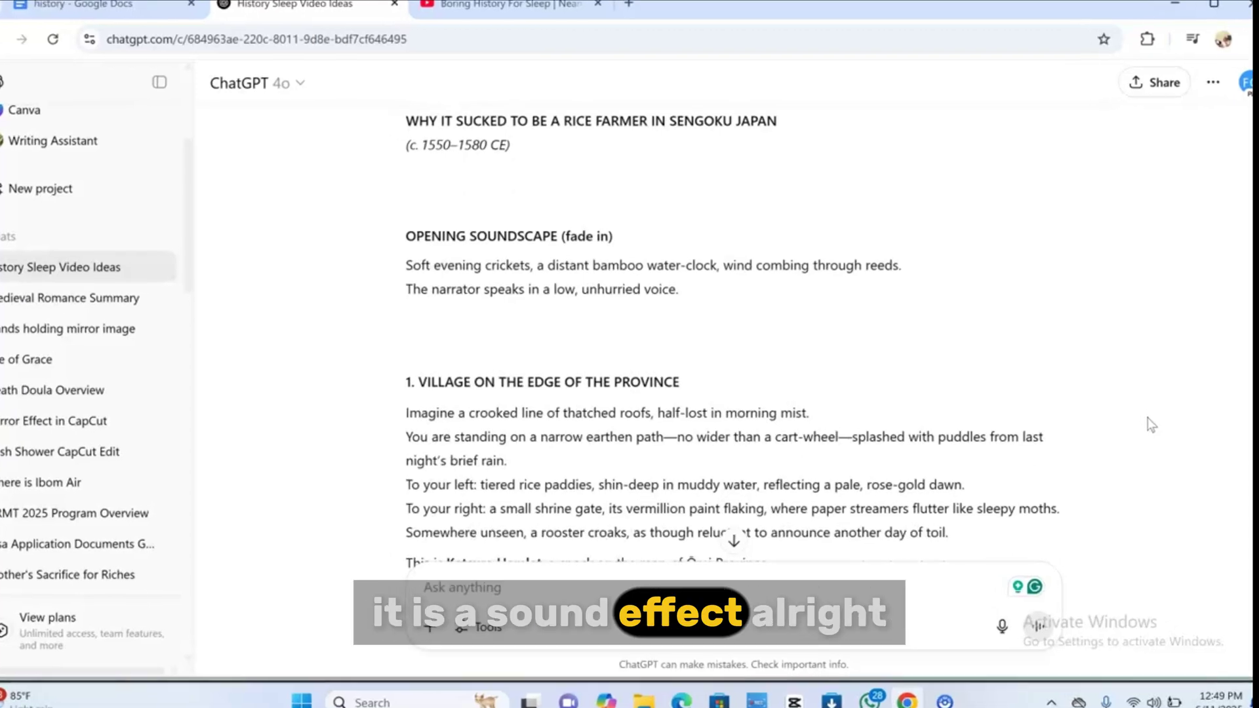
pyautogui.scroll(-2, 1128, 421)
pyautogui.scroll(-2, 1241, 436)
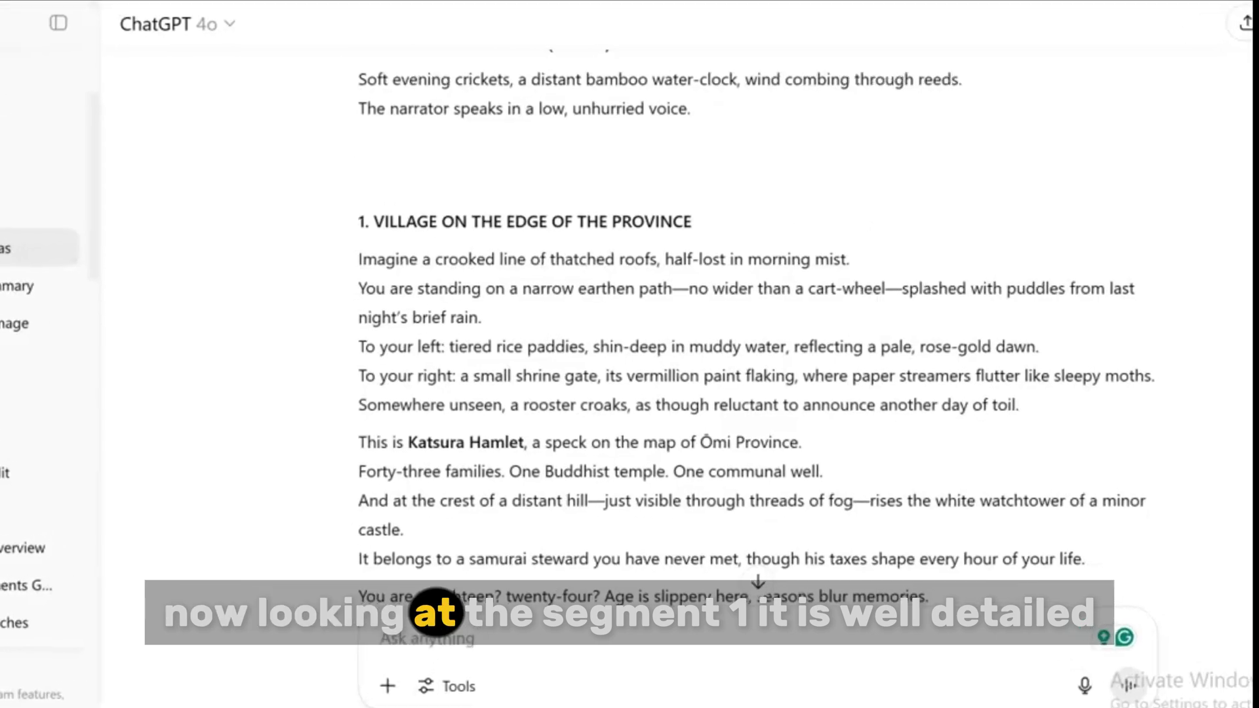
pyautogui.scroll(-1, 1241, 436)
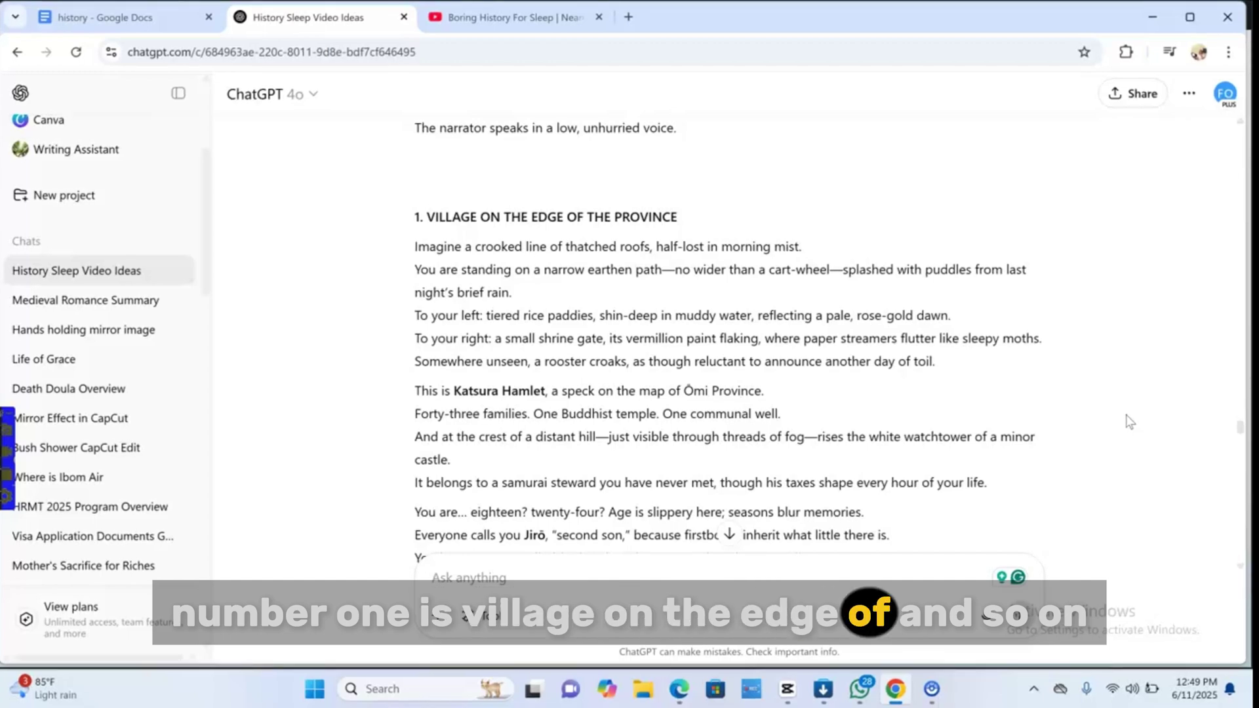
pyautogui.scroll(-5, 1128, 422)
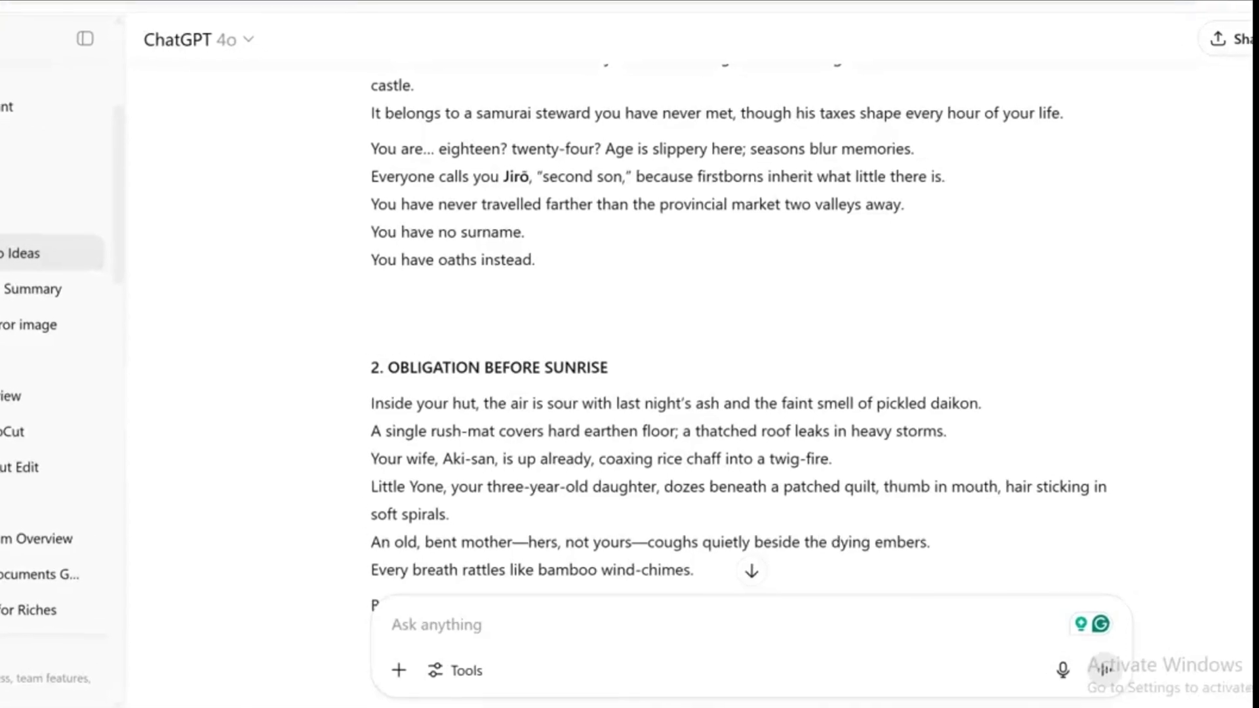
pyautogui.scroll(-20, 741, 328)
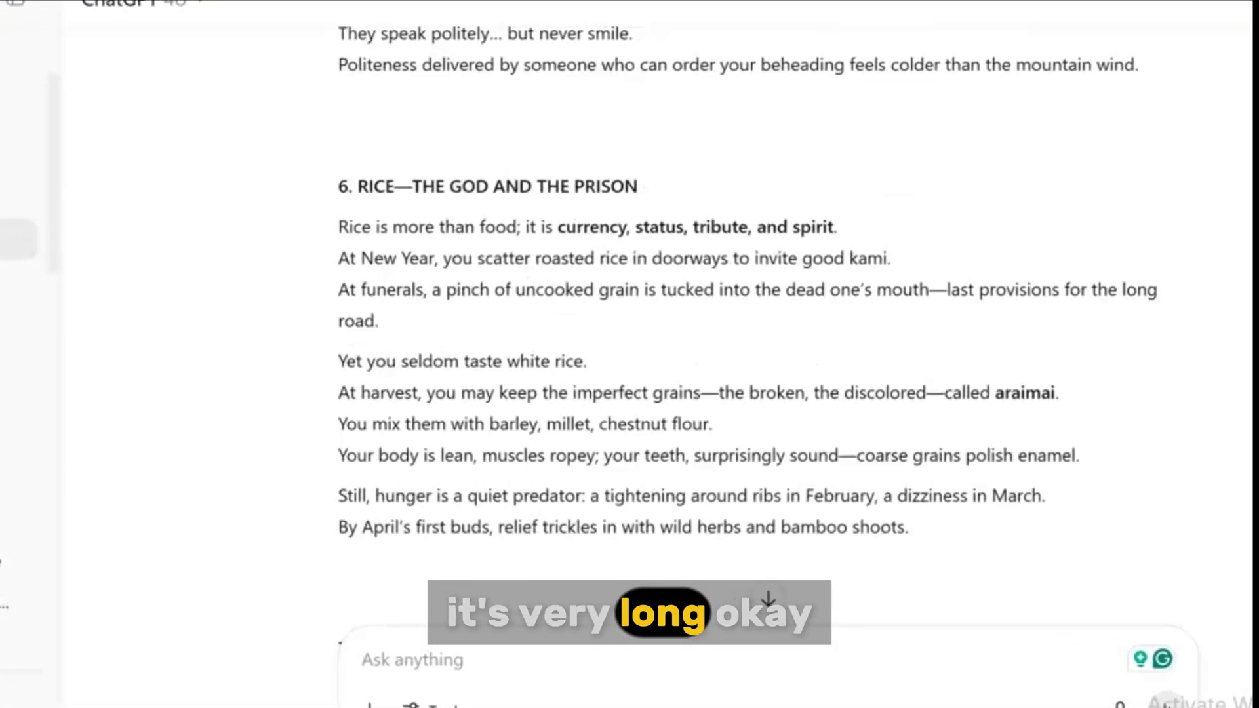
pyautogui.scroll(-20, 740, 328)
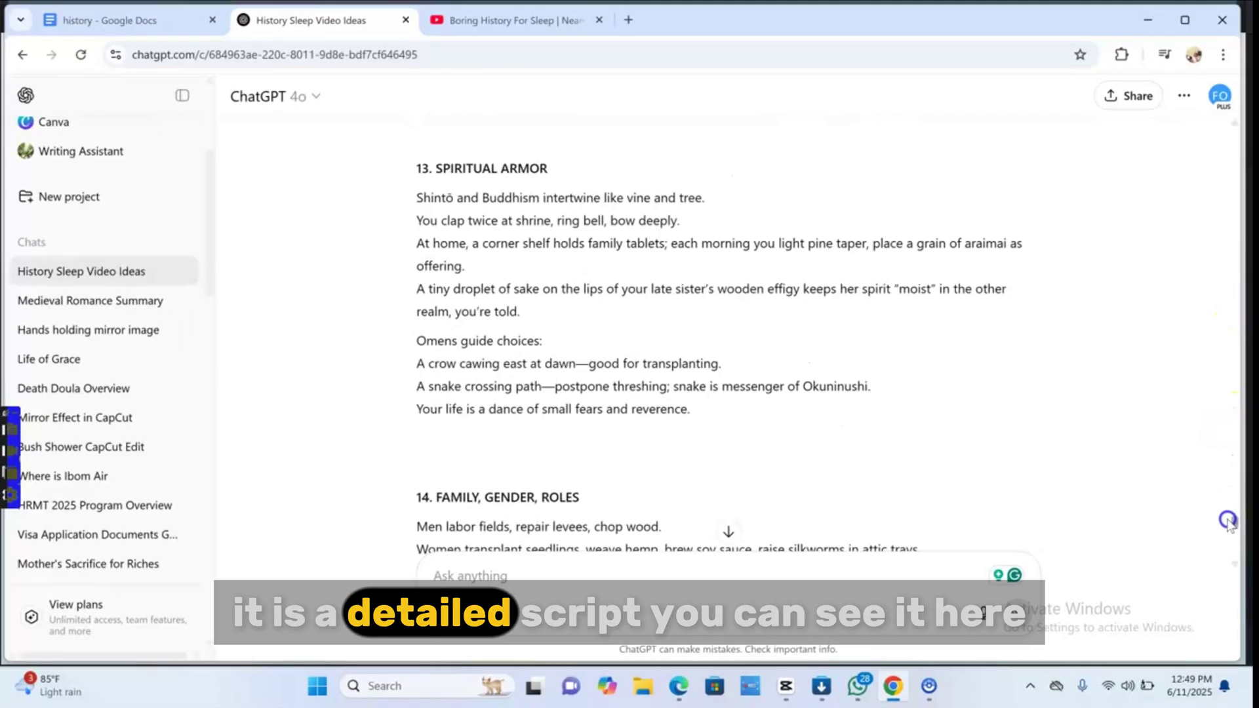
pyautogui.scroll(-15, 1234, 528)
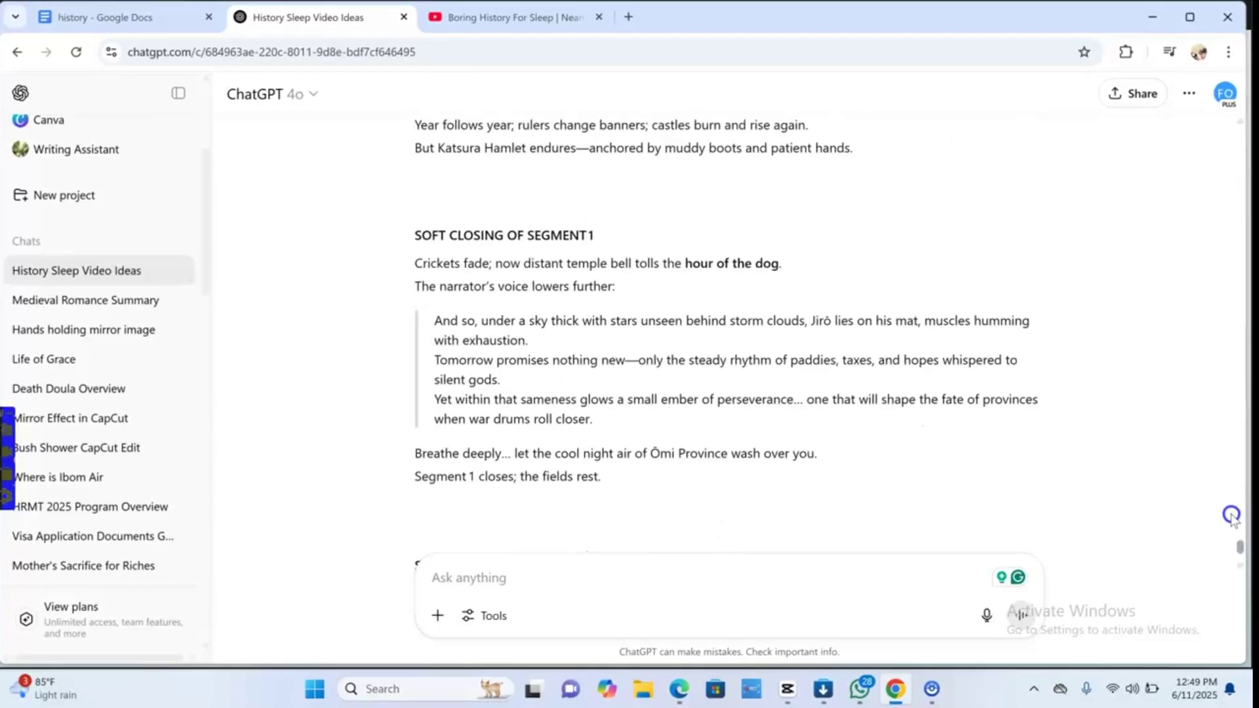
# Step: Copy the generated introduction from "Hey friends, tonight we begin with something strange" through "our journey starts now."
pyautogui.scroll(15, 1233, 262)
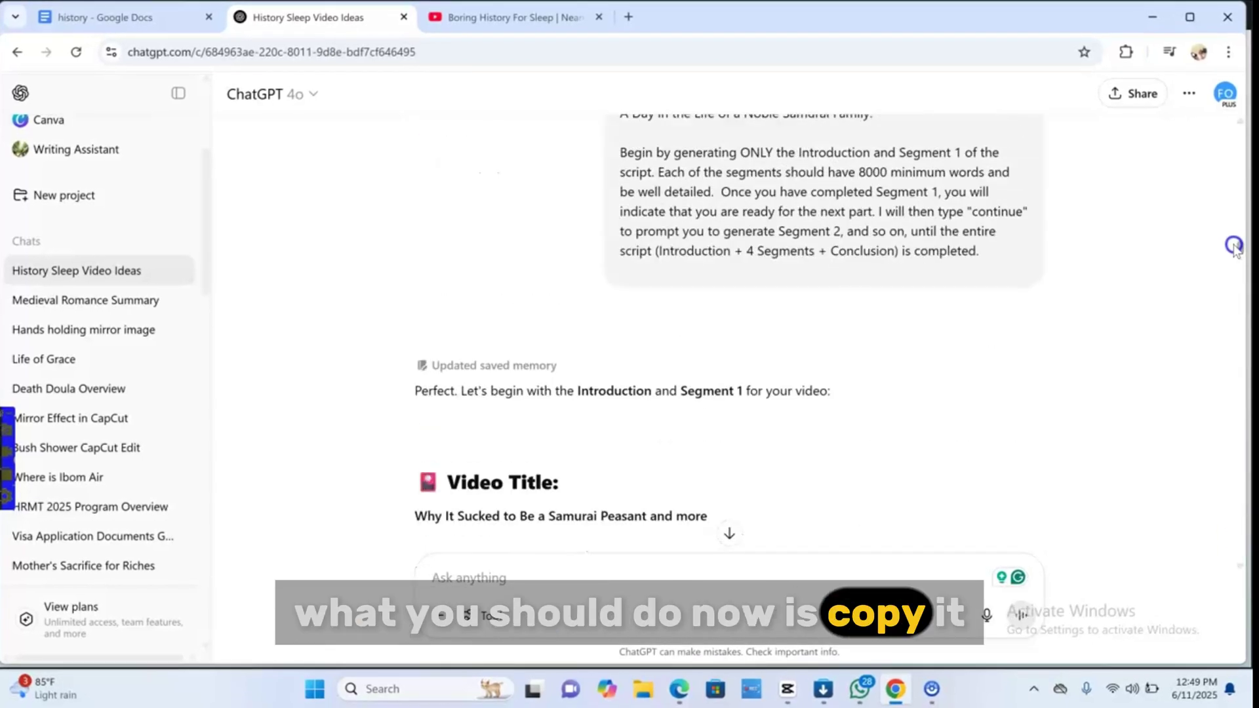
pyautogui.scroll(-3, 1233, 259)
pyautogui.scroll(2, 1244, 252)
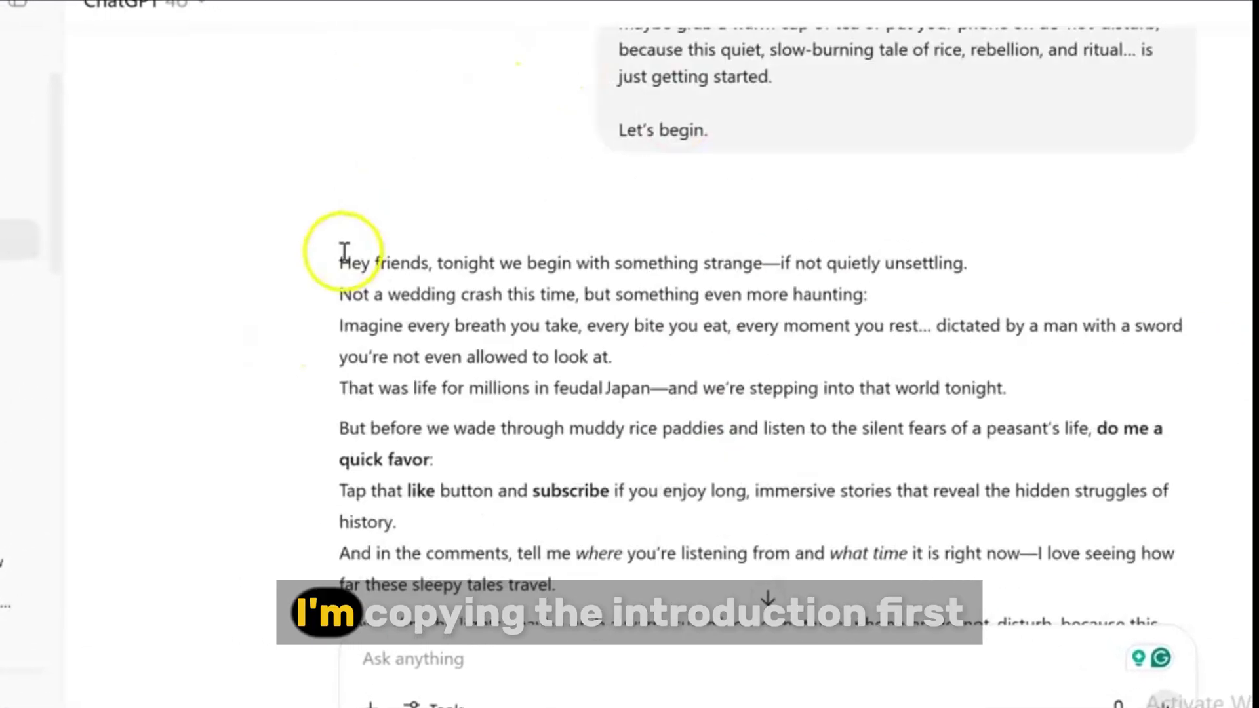
pyautogui.click(335, 259)
pyautogui.moveTo(334, 259); pyautogui.dragTo(907, 540)
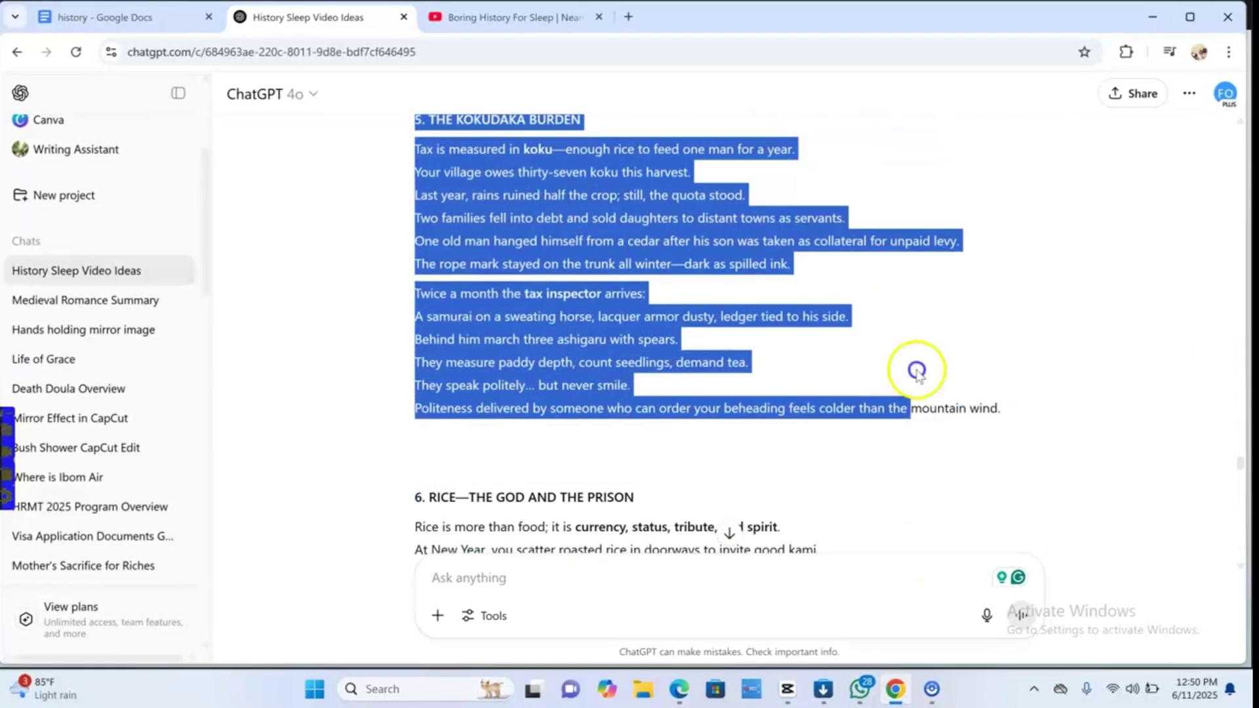
pyautogui.moveTo(916, 371); pyautogui.dragTo(631, 18)
# Step: Create a blank Google Docs document and paste the copied introduction into it
pyautogui.click(631, 17)
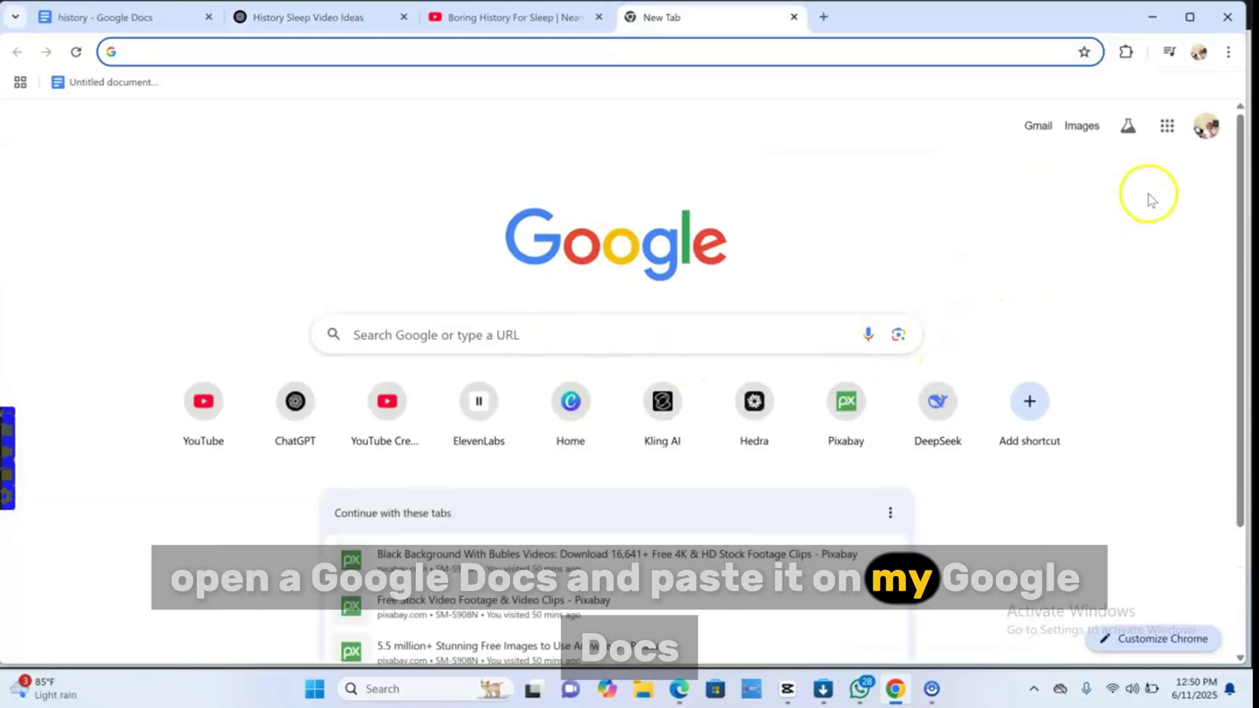
pyautogui.click(1167, 126)
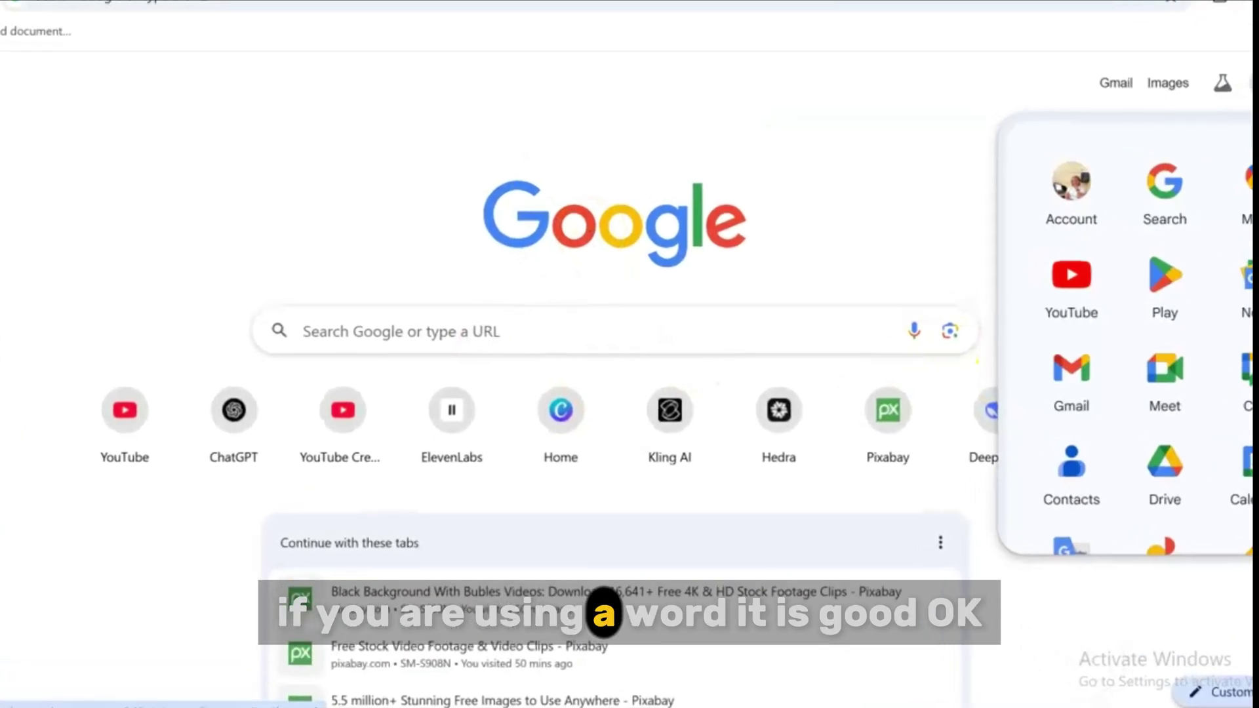
pyautogui.scroll(-3, 1124, 328)
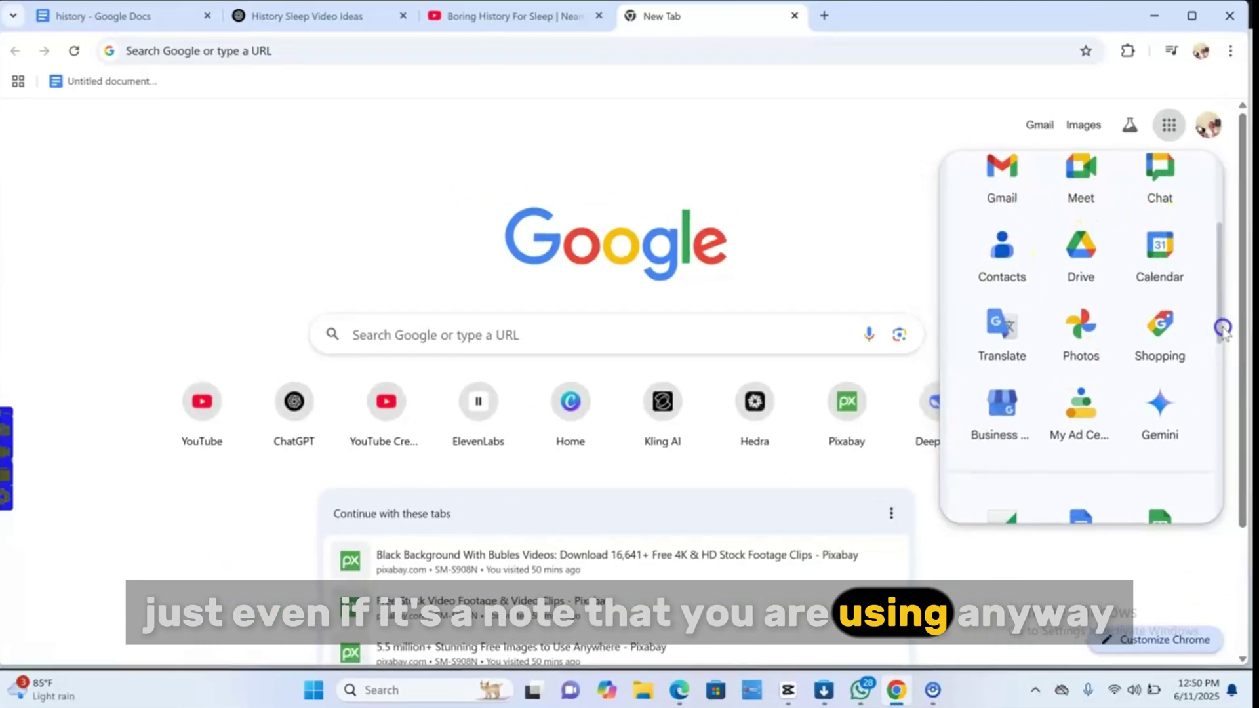
pyautogui.moveTo(1219, 326); pyautogui.dragTo(1224, 377)
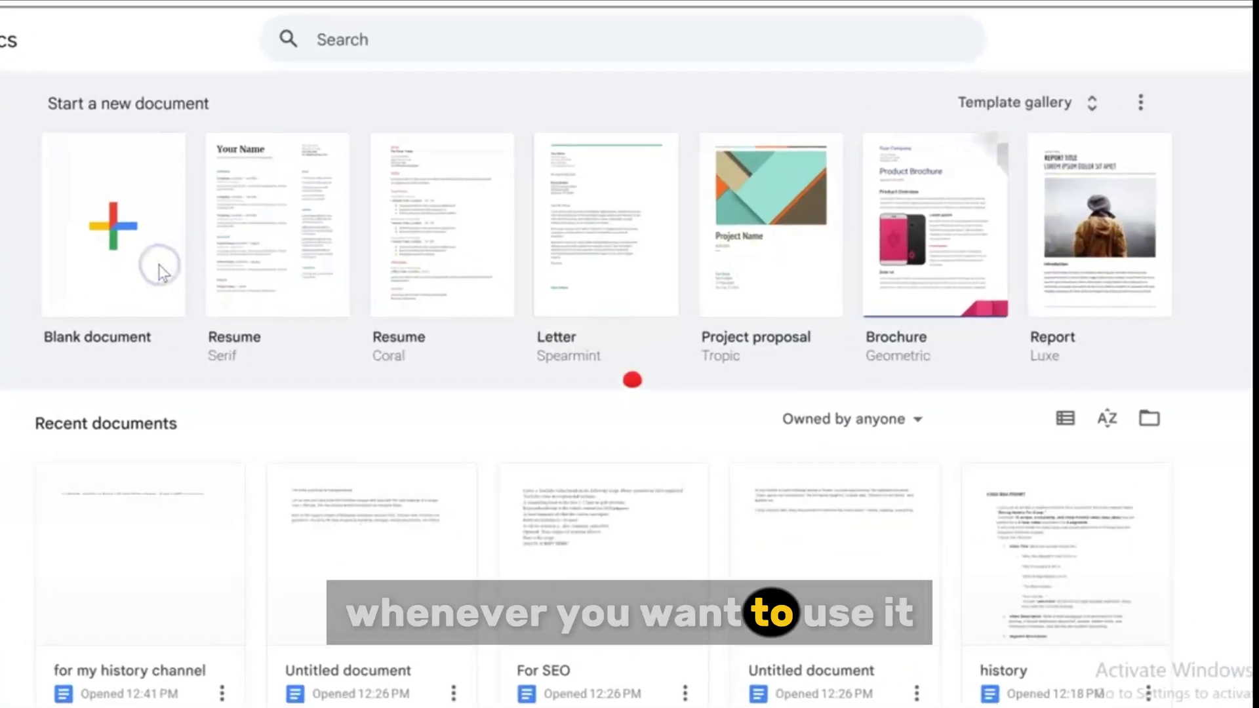
pyautogui.click(159, 265)
pyautogui.rightClick(275, 252)
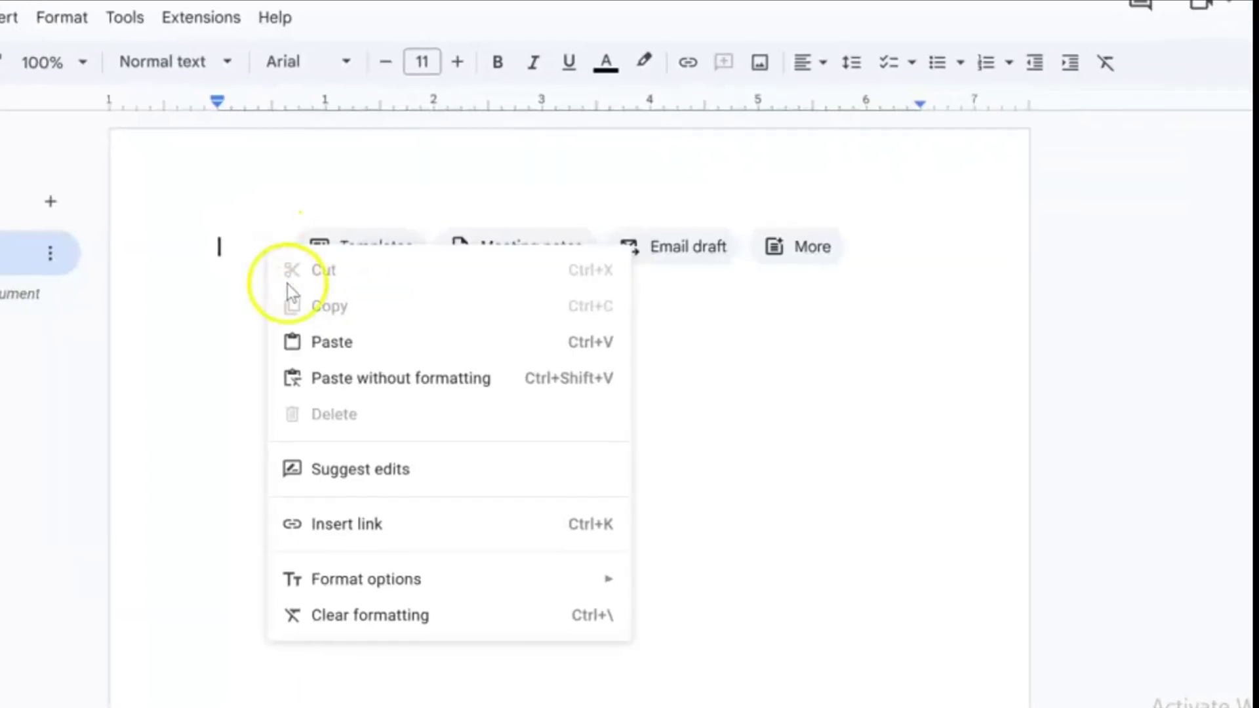
pyautogui.click(315, 348)
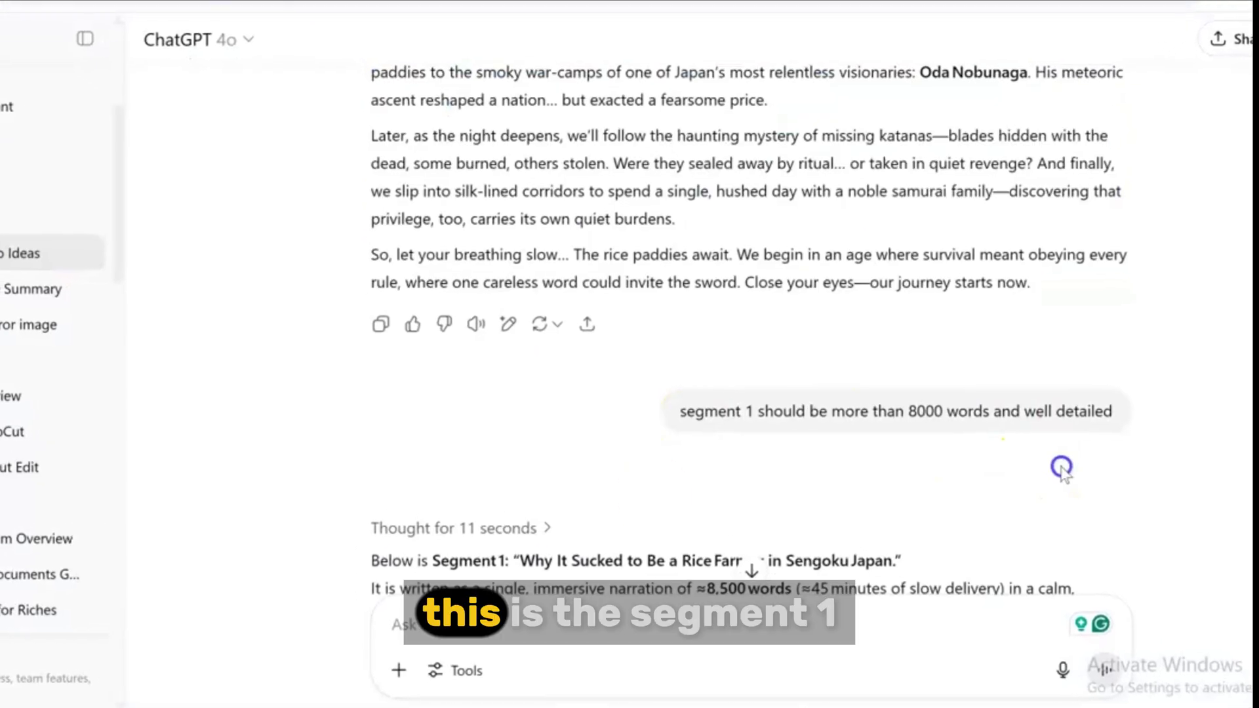
# Step: Copy the Segment 1 script in ChatGPT from "1. VILLAGE ON THE EDGE OF THE PROVINCE" through "Segment 1 closes; the fields rest."
pyautogui.scroll(-3, 1076, 469)
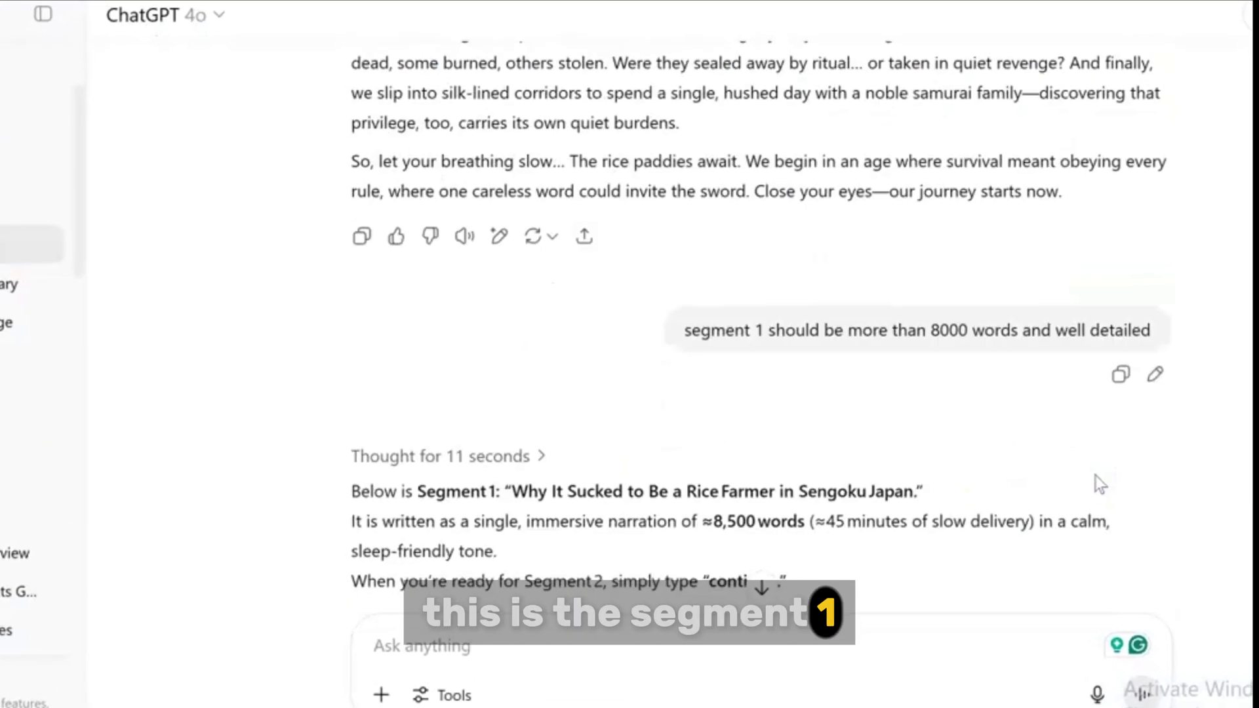
pyautogui.scroll(-5, 1123, 490)
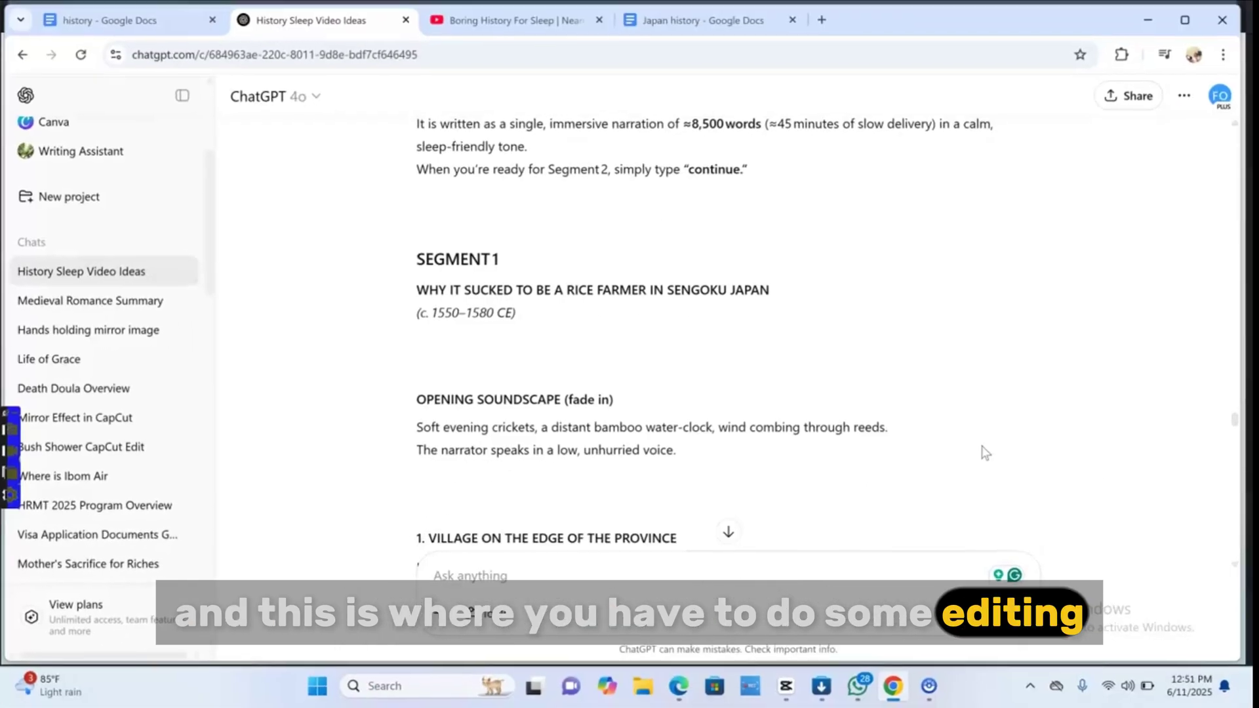
pyautogui.scroll(-1, 985, 452)
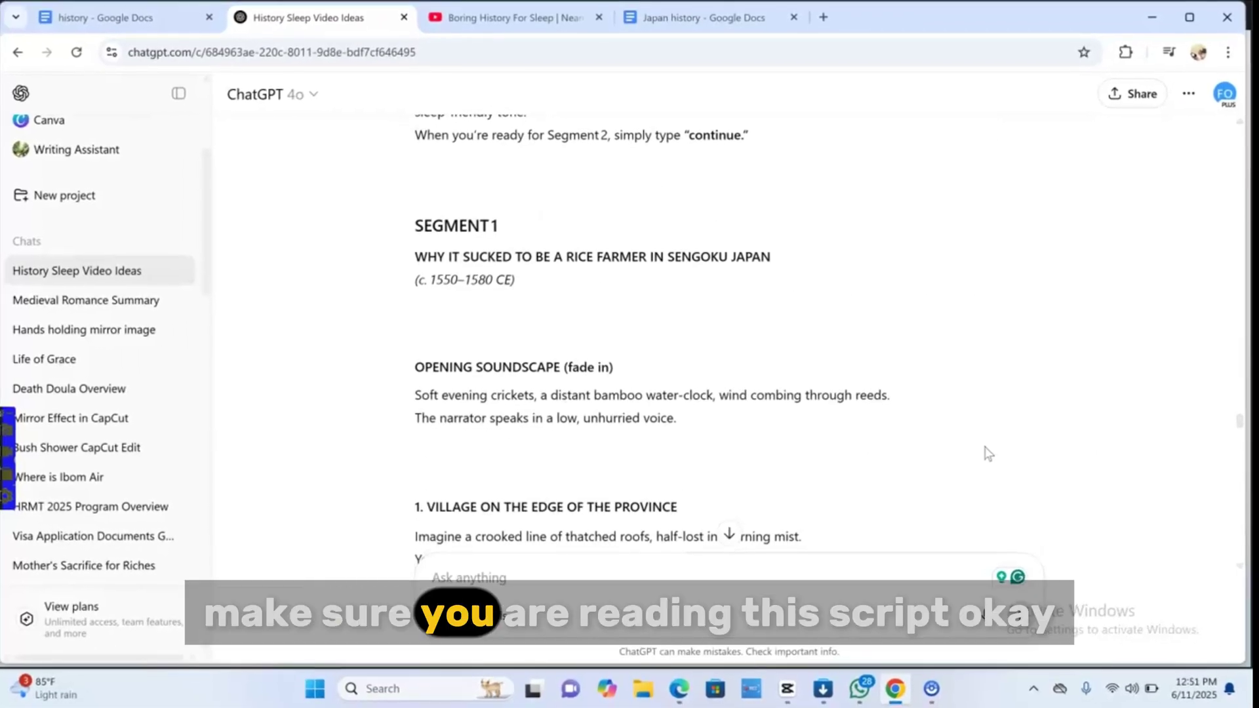
pyautogui.scroll(-4, 988, 452)
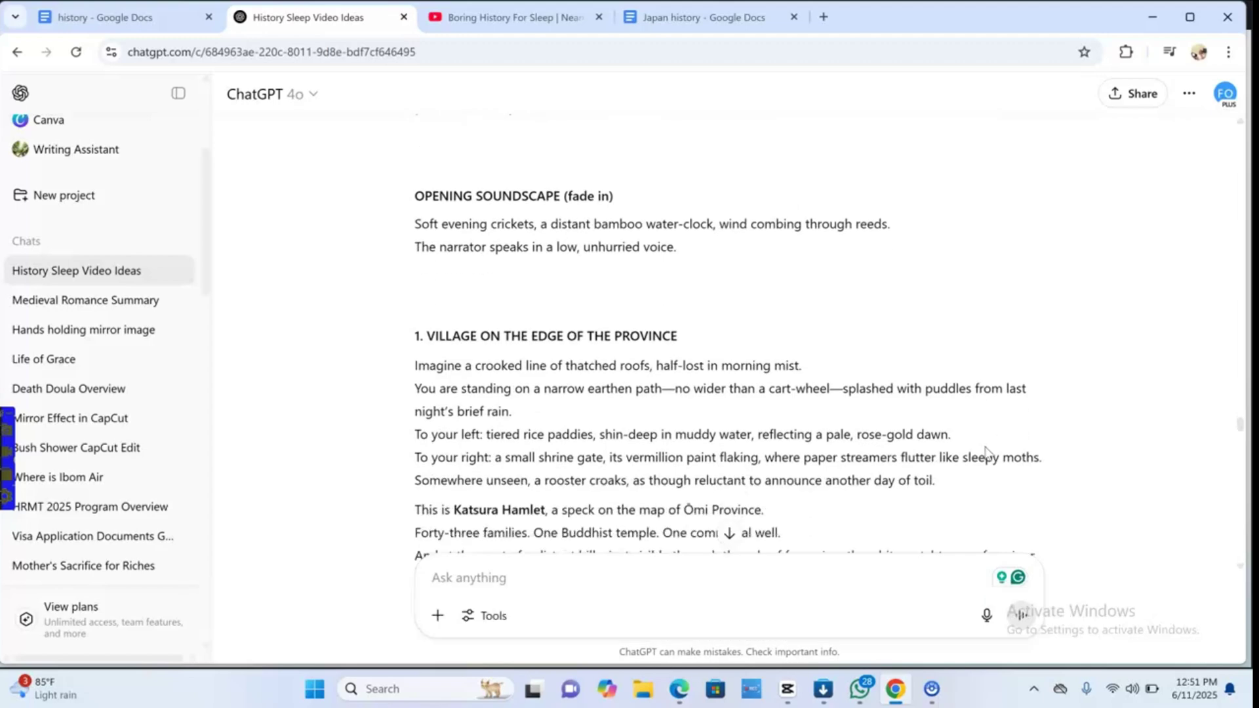
pyautogui.scroll(-1, 988, 452)
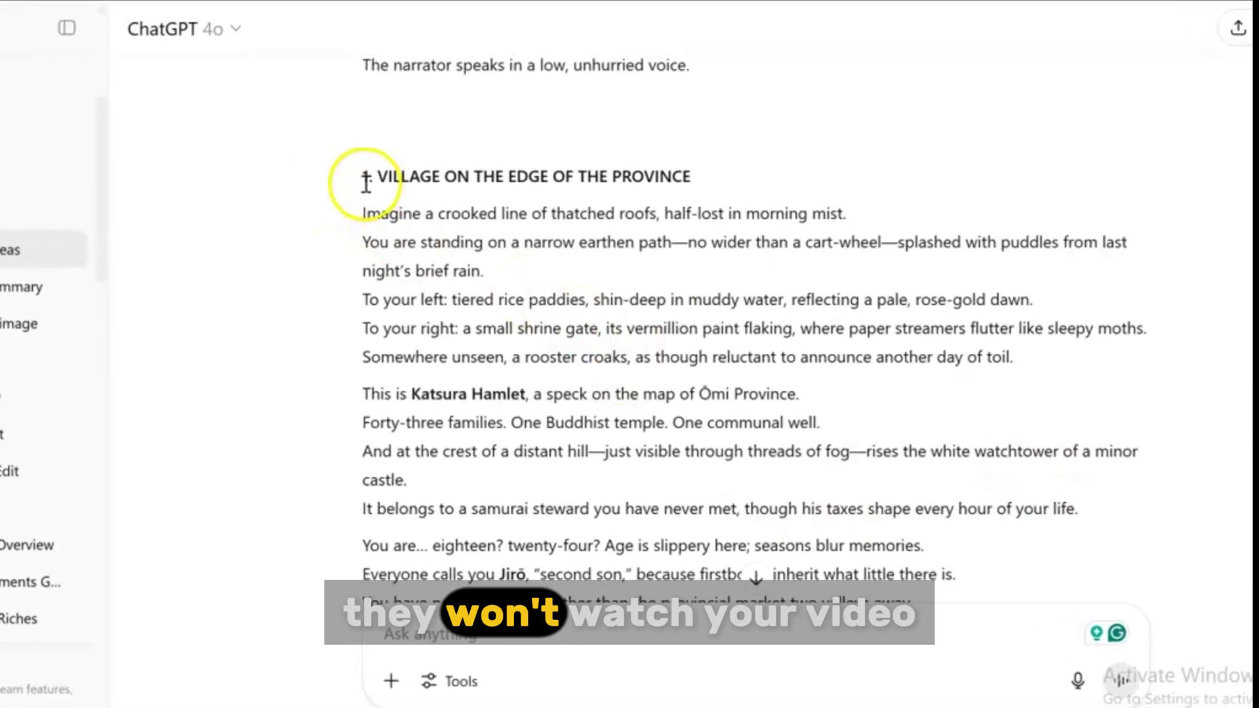
pyautogui.moveTo(356, 172); pyautogui.dragTo(1190, 427)
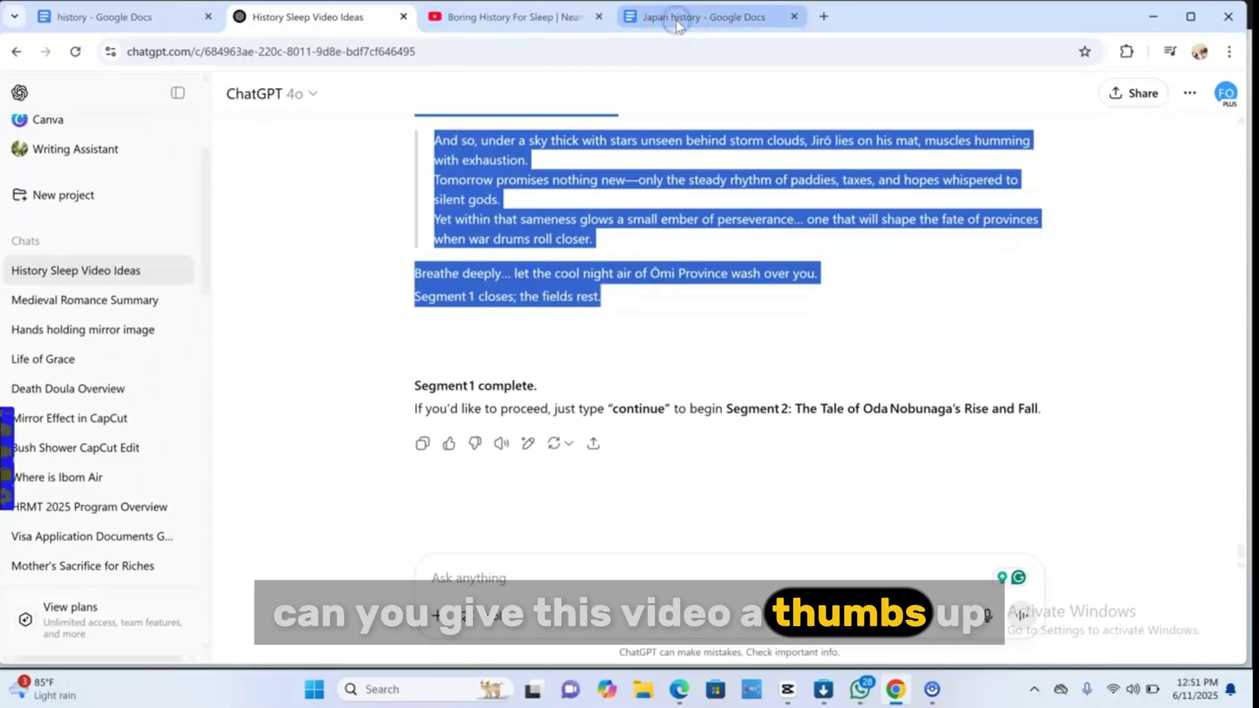
# Step: Switch to the Japan history document in Google Docs and paste the Segment 1 script below the introduction
pyautogui.click(677, 19)
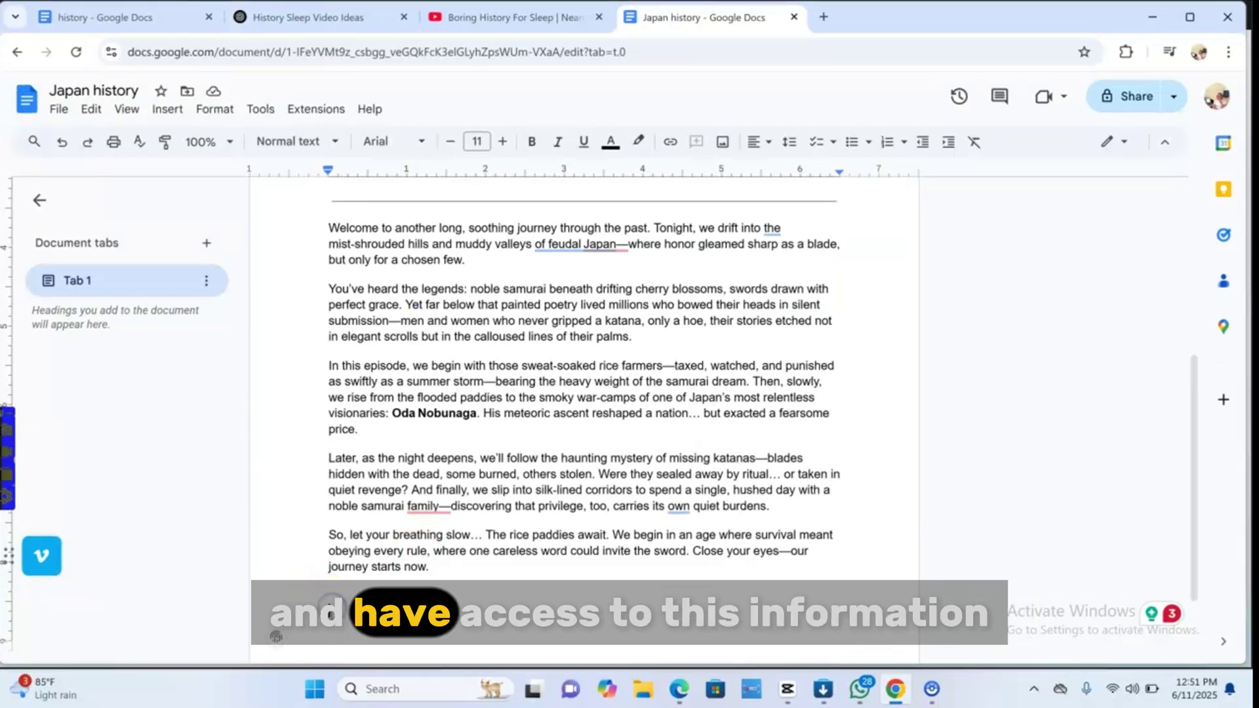
pyautogui.rightClick(328, 613)
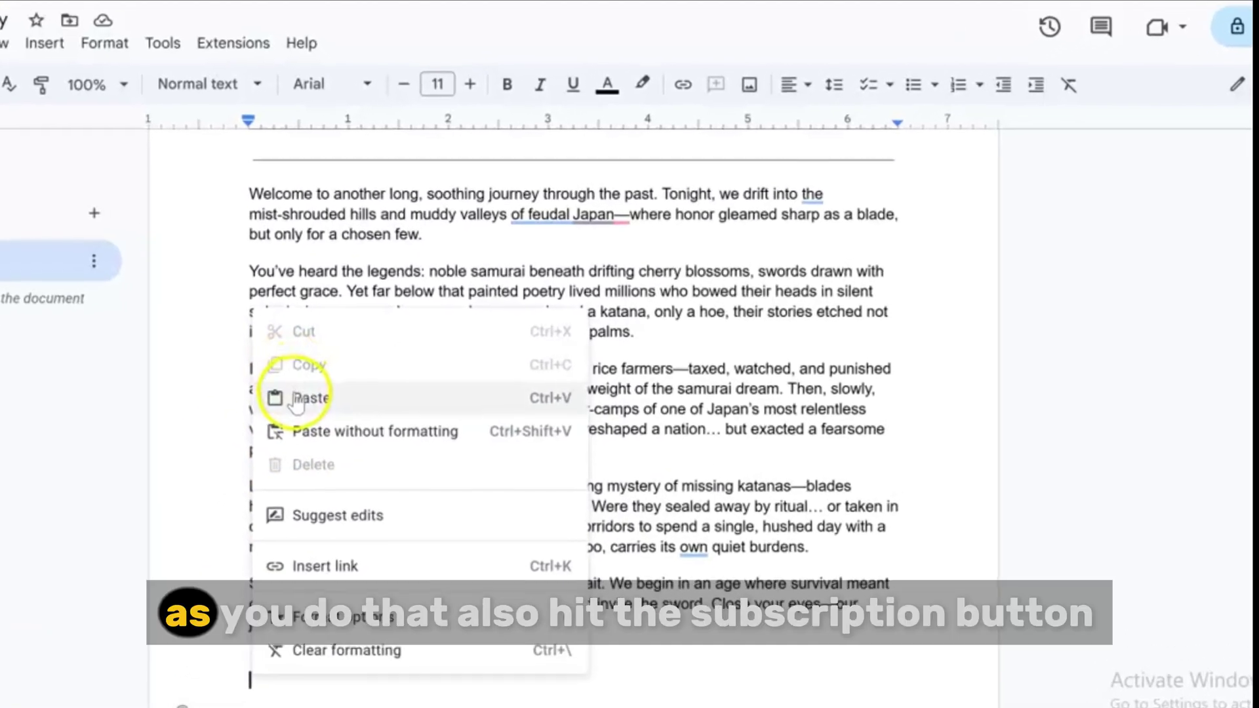
pyautogui.click(306, 396)
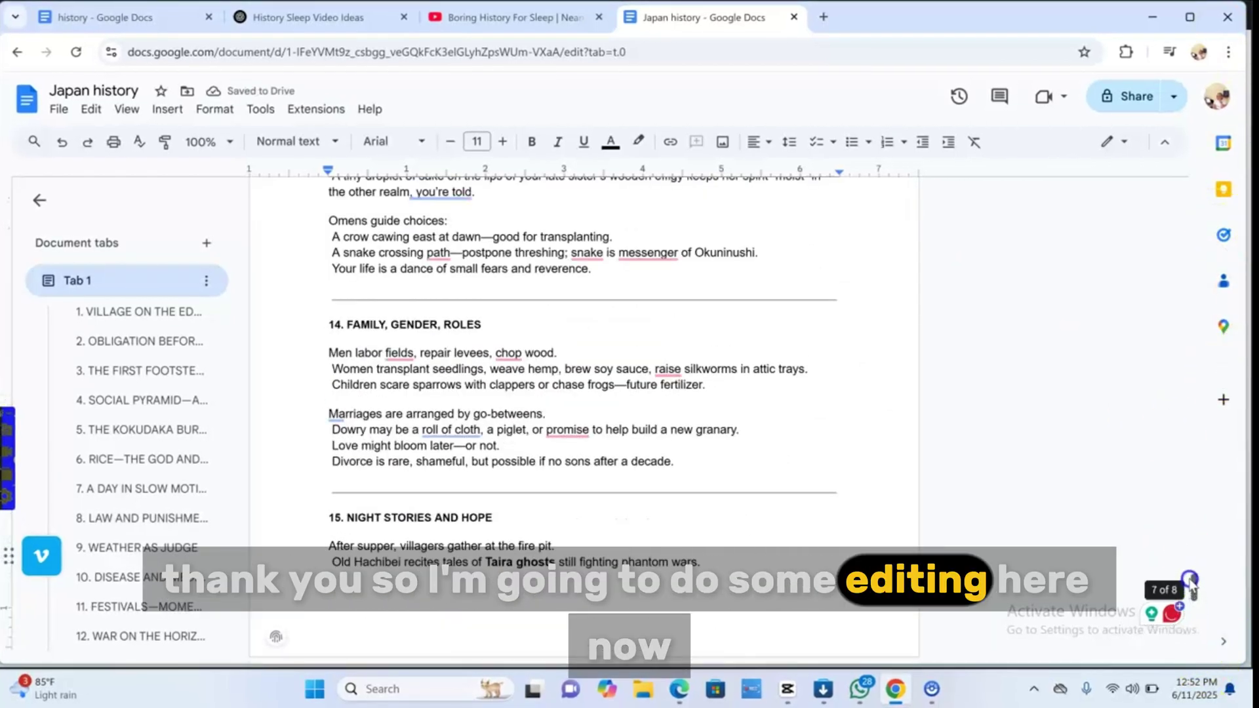
# Step: Delete the leading numbers from the first three section headings, "VILLAGE ON THE EDGE OF THE PROVINCE" through "THE FIRST FOOTSTEPS INTO MUD."
pyautogui.moveTo(1191, 582); pyautogui.dragTo(1191, 516)
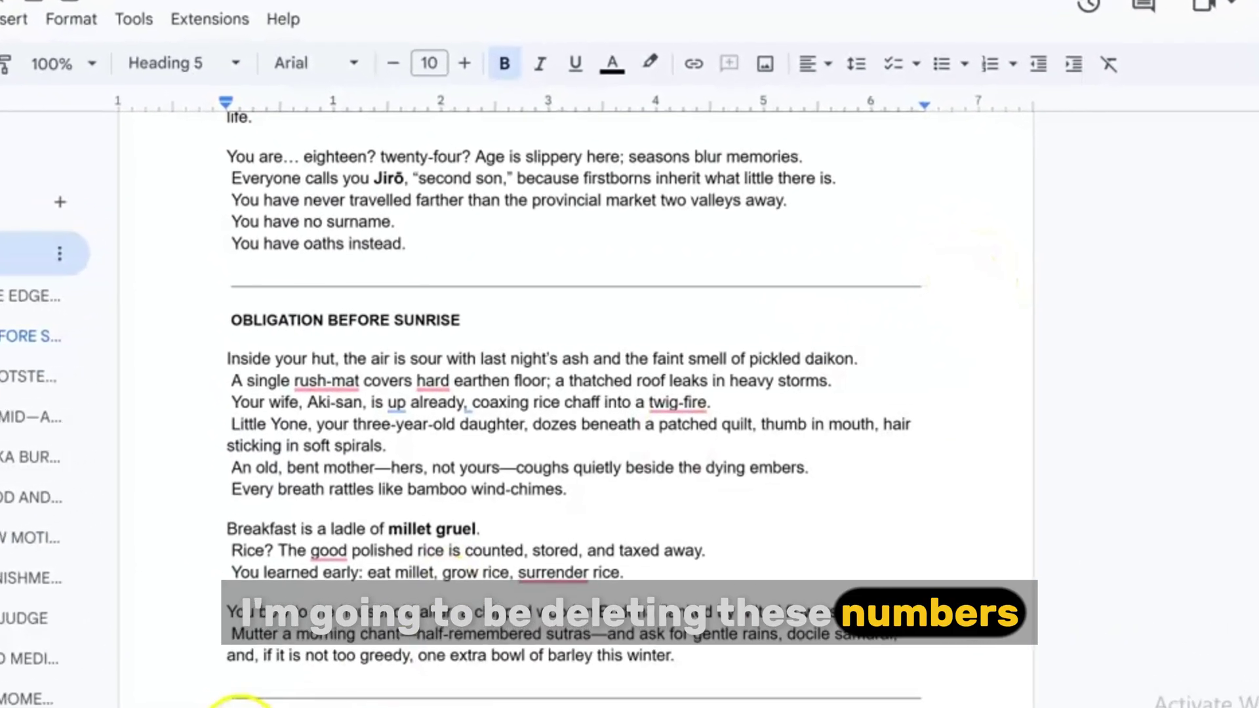
pyautogui.click(240, 707)
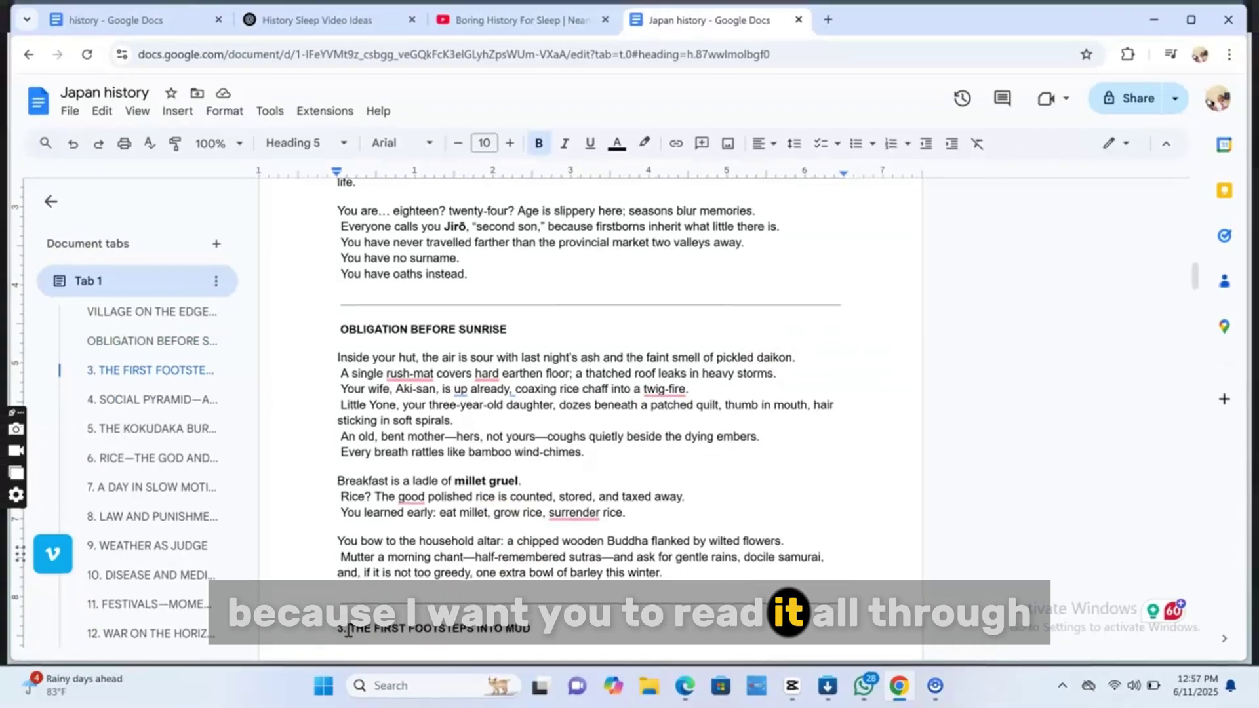
pyautogui.click(352, 605)
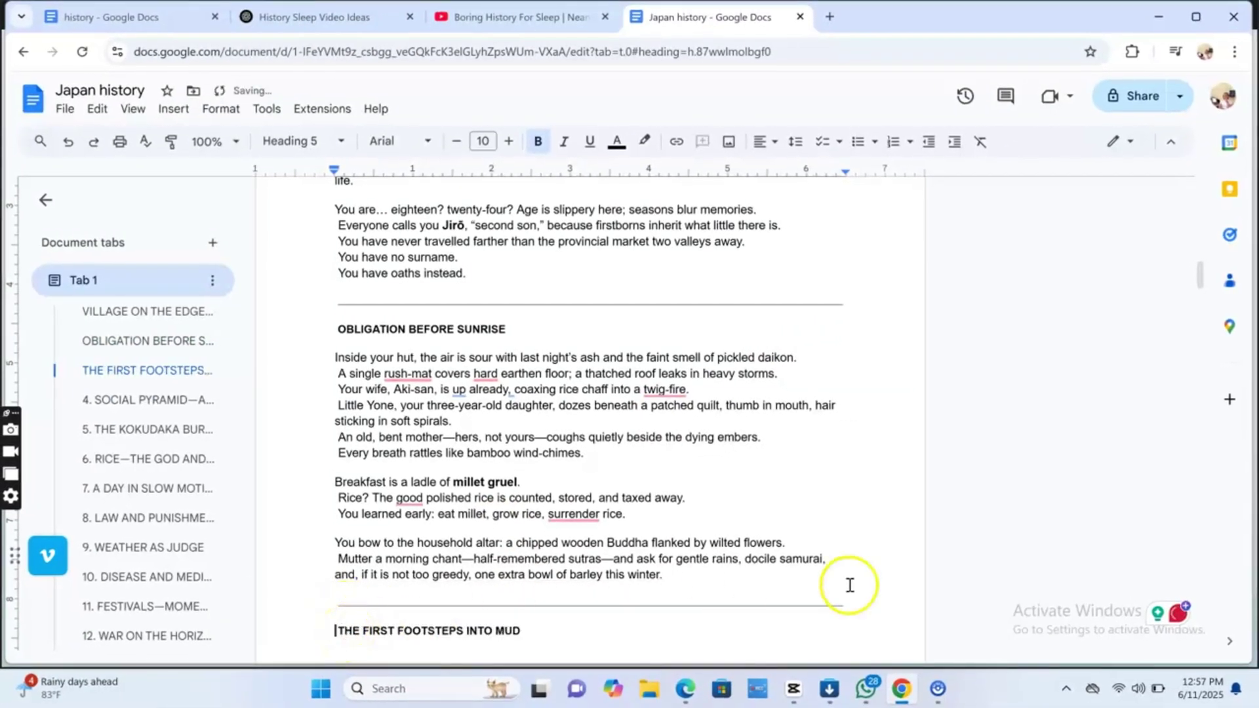
# Step: Remove the divider line above "THE FIRST FOOTSTEPS INTO MUD" and accept the suggested grammar corrections "the ridge," "hoping" and "the skin."
pyautogui.click(845, 603)
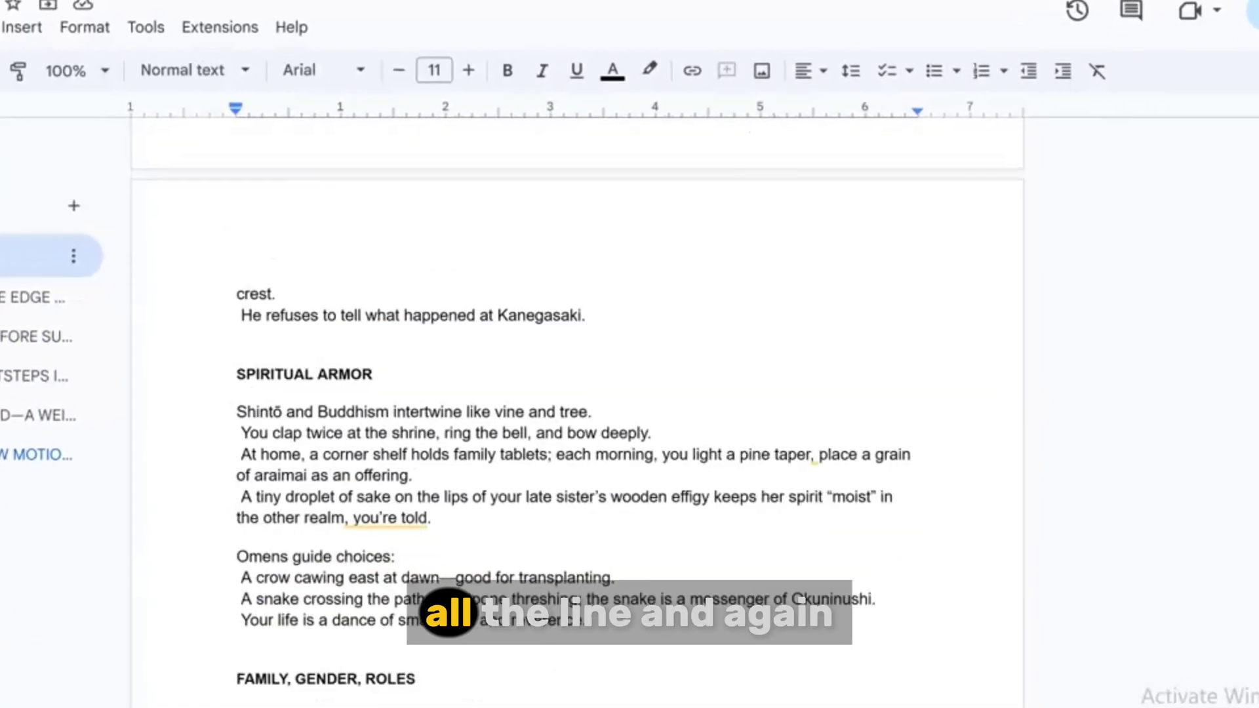
pyautogui.scroll(4, 696, 456)
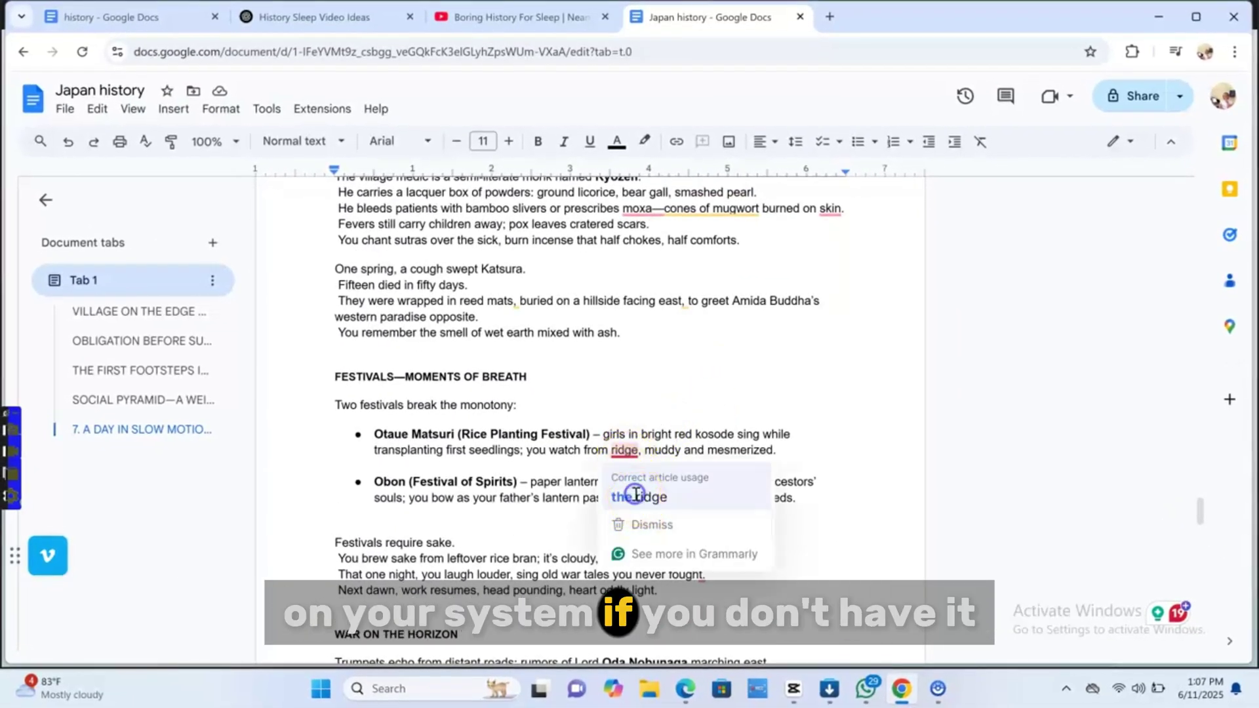
pyautogui.click(644, 505)
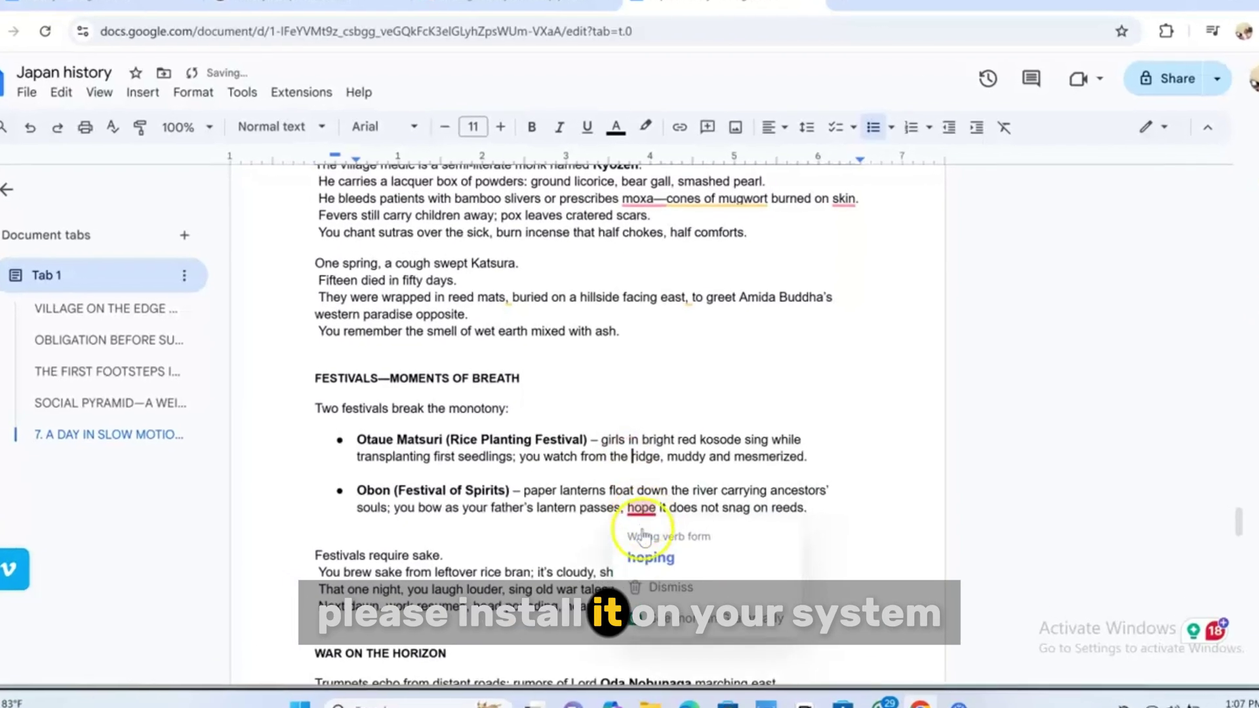
pyautogui.click(652, 545)
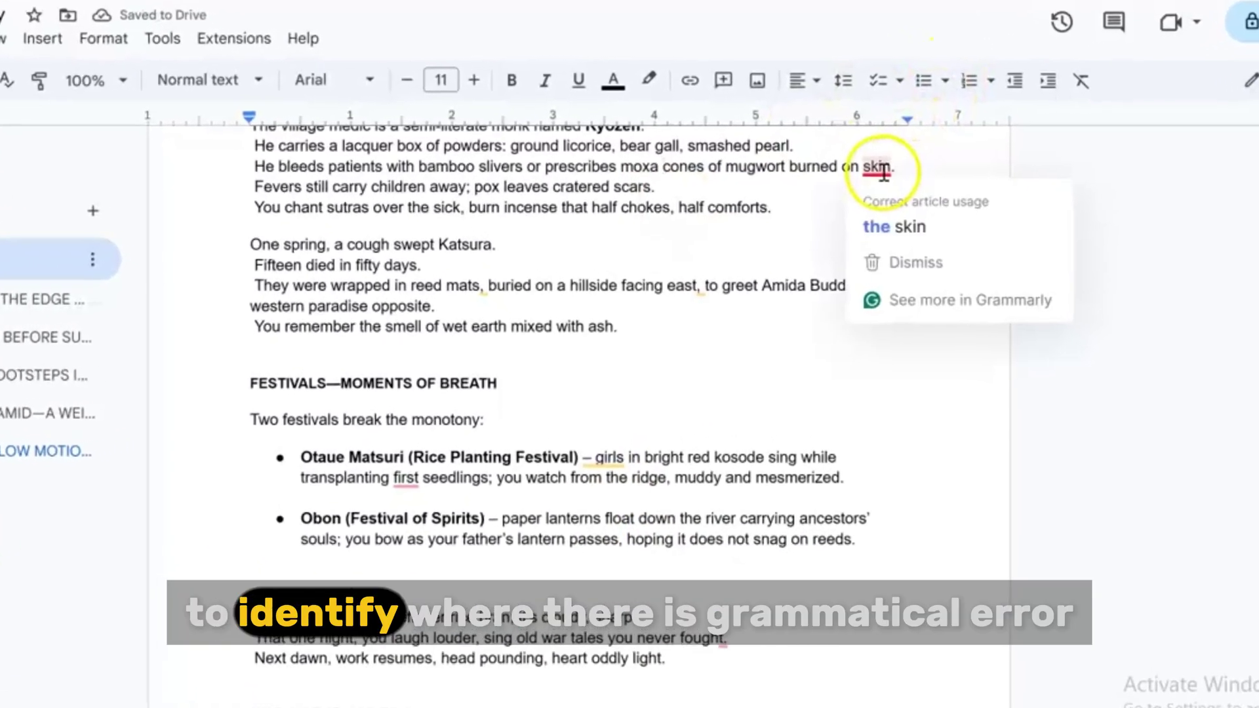
pyautogui.click(885, 231)
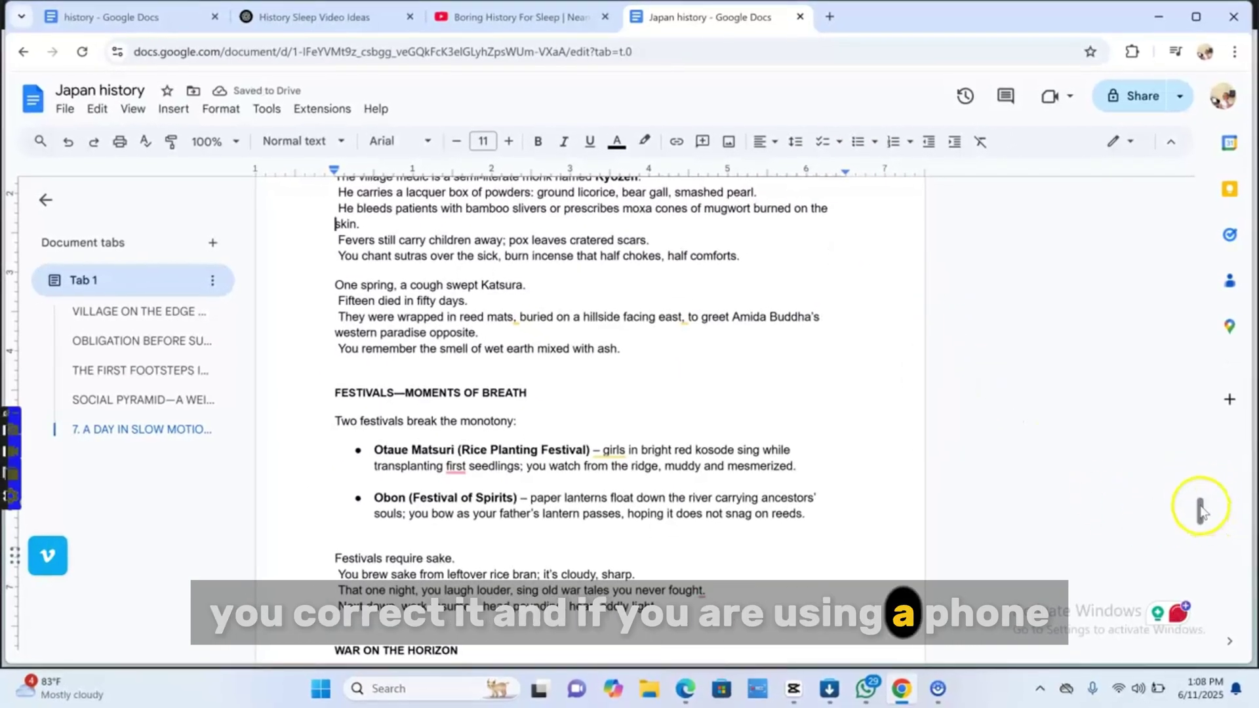
# Step: Review the cleaned-up Segment 1 script in the Japan history document through to its last page
pyautogui.moveTo(1201, 511); pyautogui.dragTo(1201, 463)
pyautogui.scroll(2, 629, 393)
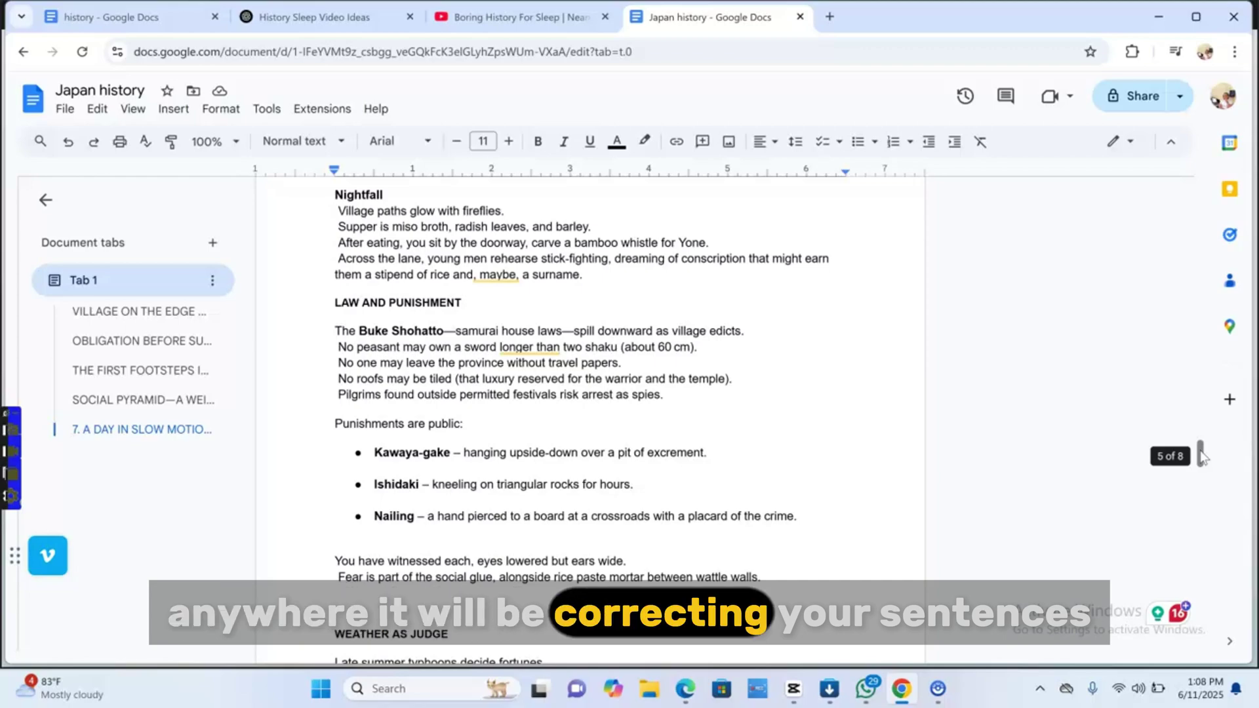
pyautogui.scroll(15, 1202, 456)
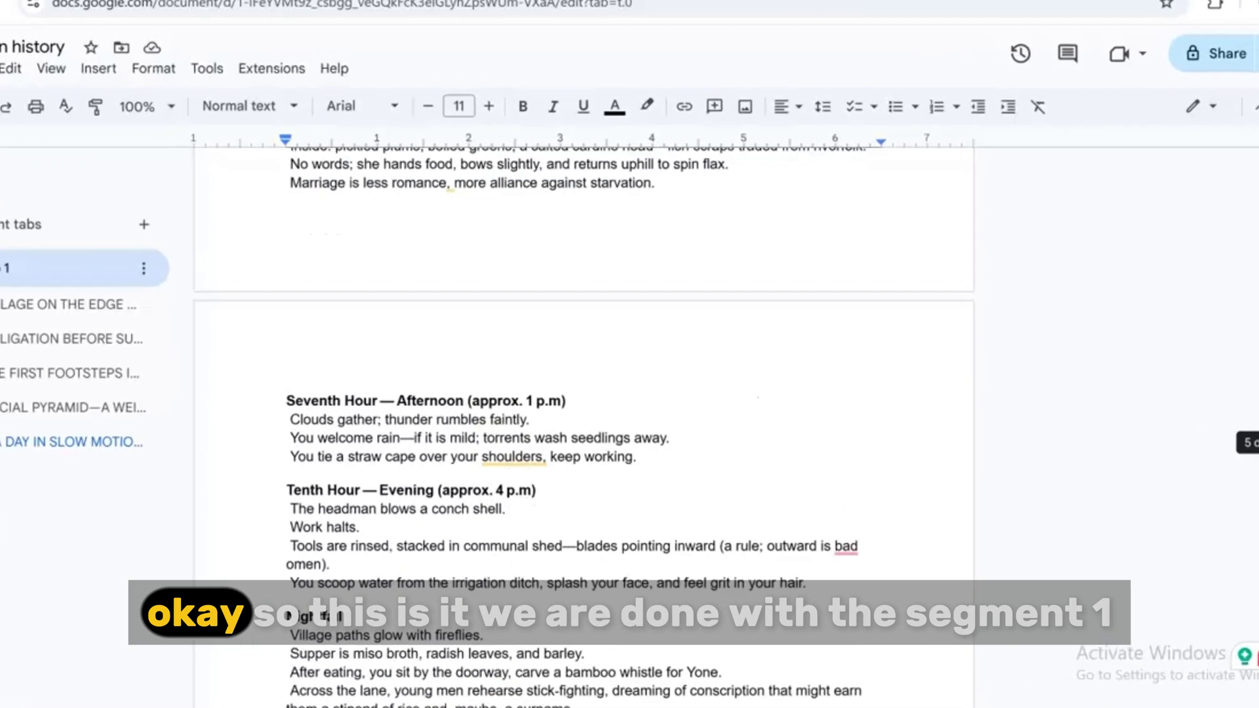
pyautogui.scroll(10, 583, 419)
pyautogui.scroll(-20, 583, 420)
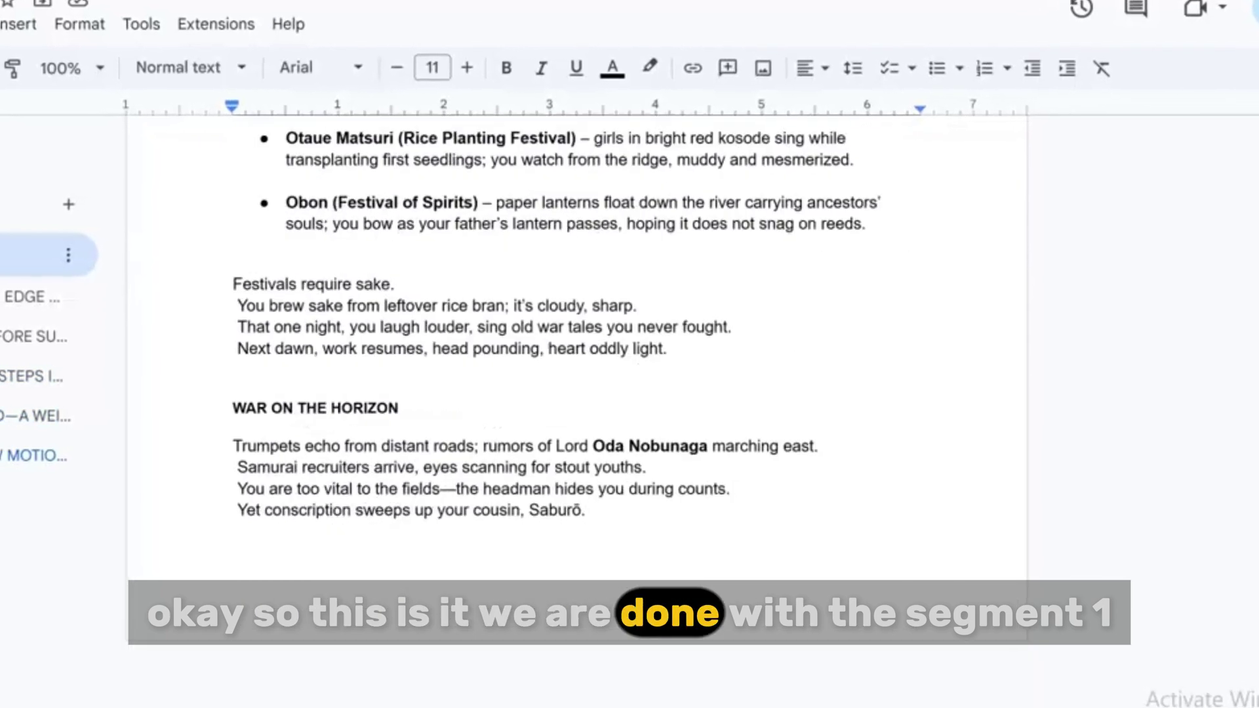
pyautogui.scroll(-15, 1204, 656)
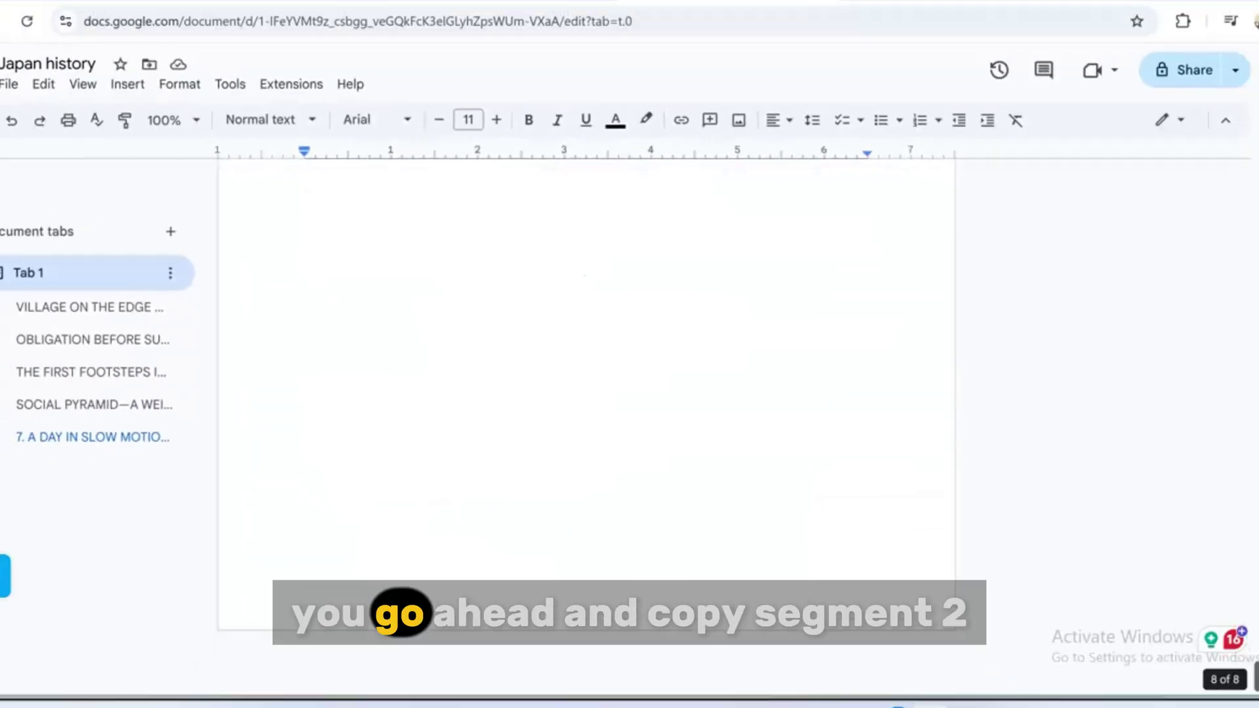
pyautogui.scroll(5, 1204, 655)
# Step: Switch to the ChatGPT conversation and read through the Segment 2 script, "The Tale of Oda Nobunaga's Rise and Fall."
pyautogui.click(341, 19)
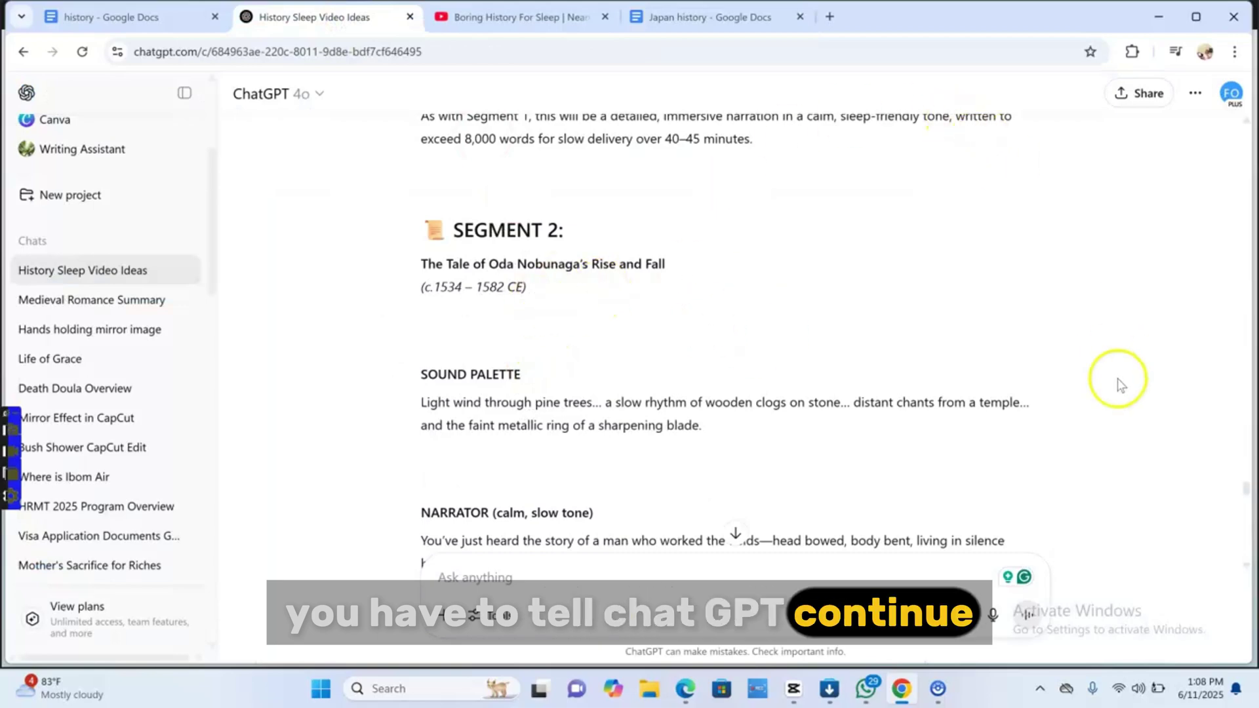
pyautogui.scroll(4, 1118, 380)
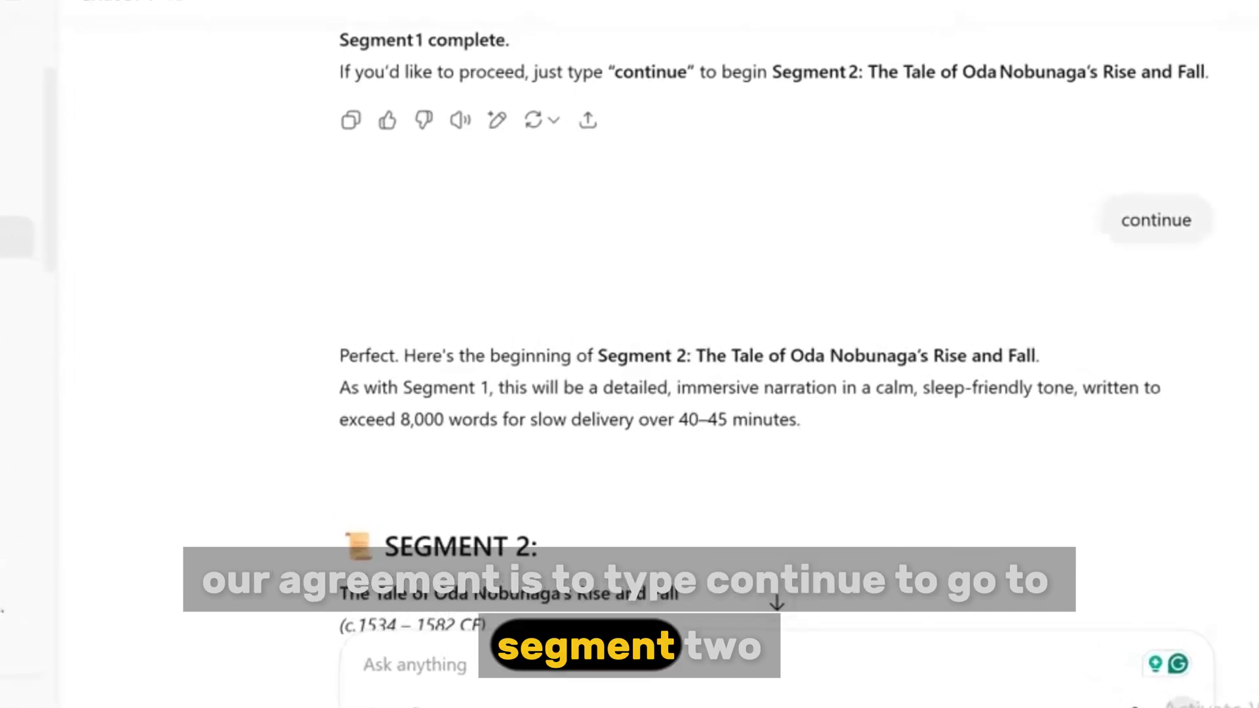
pyautogui.scroll(-2, 1118, 385)
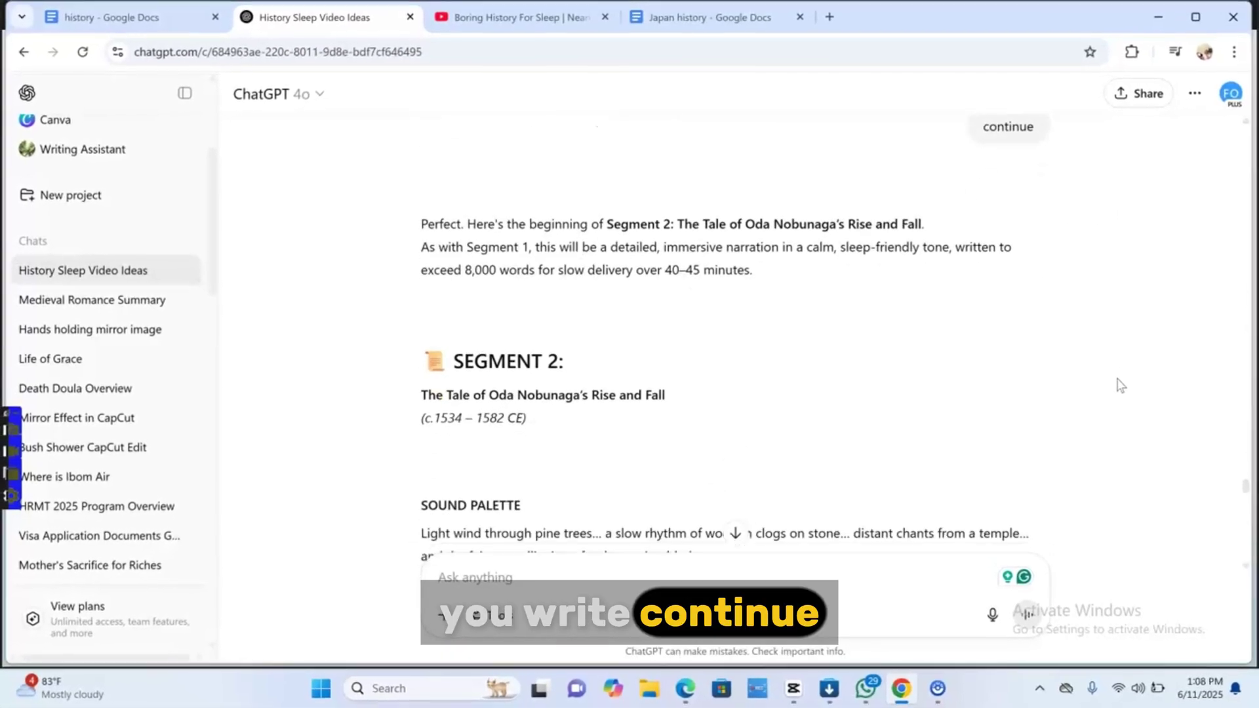
pyautogui.scroll(-5, 1117, 385)
pyautogui.scroll(-6, 1117, 385)
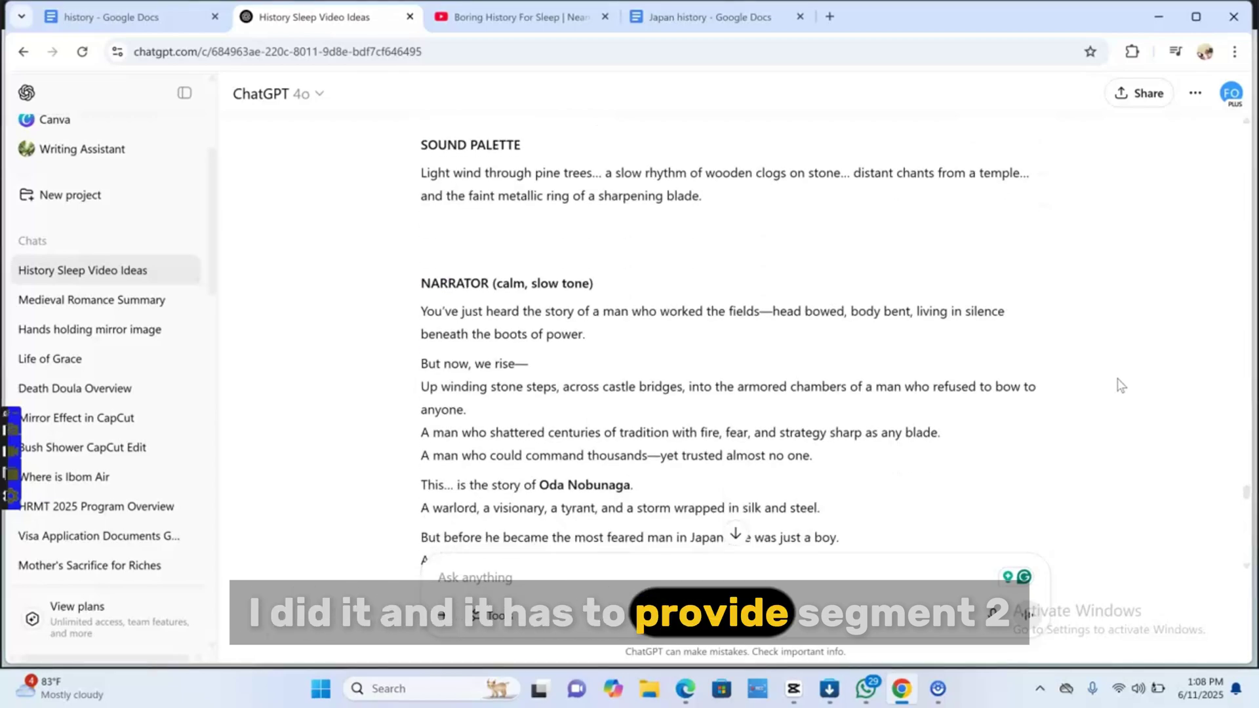
pyautogui.scroll(-2, 1120, 386)
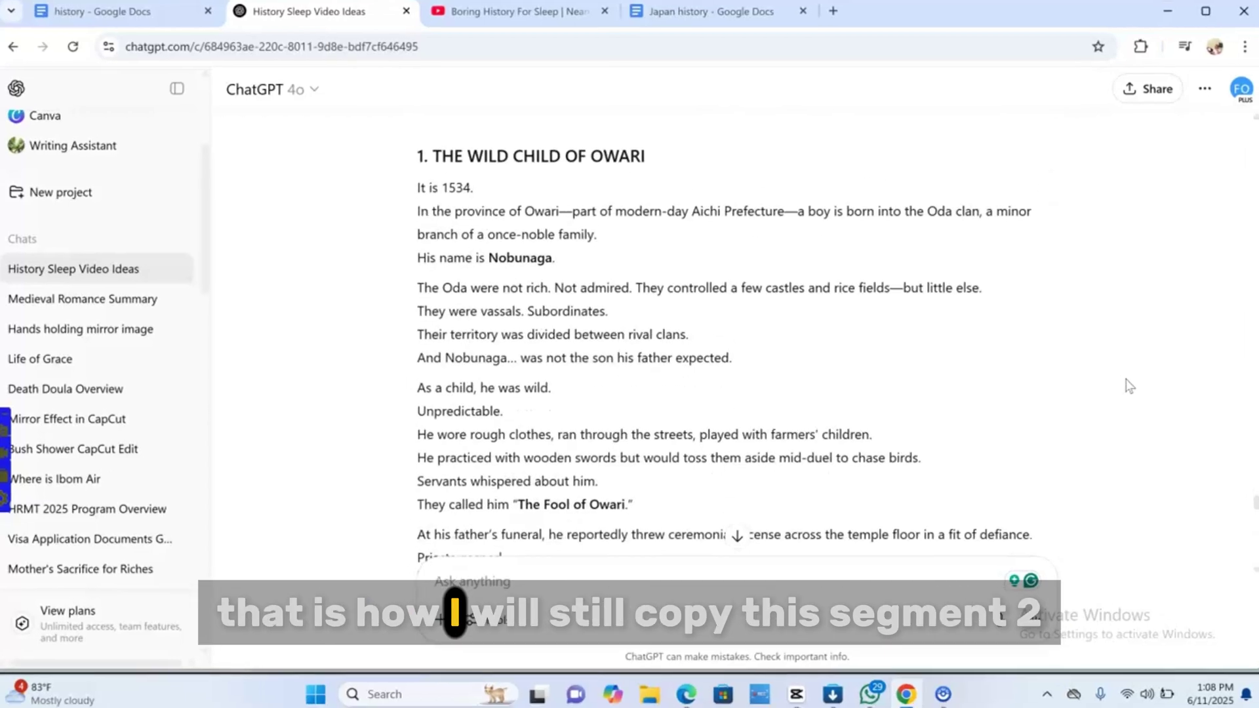
pyautogui.scroll(-1, 1218, 391)
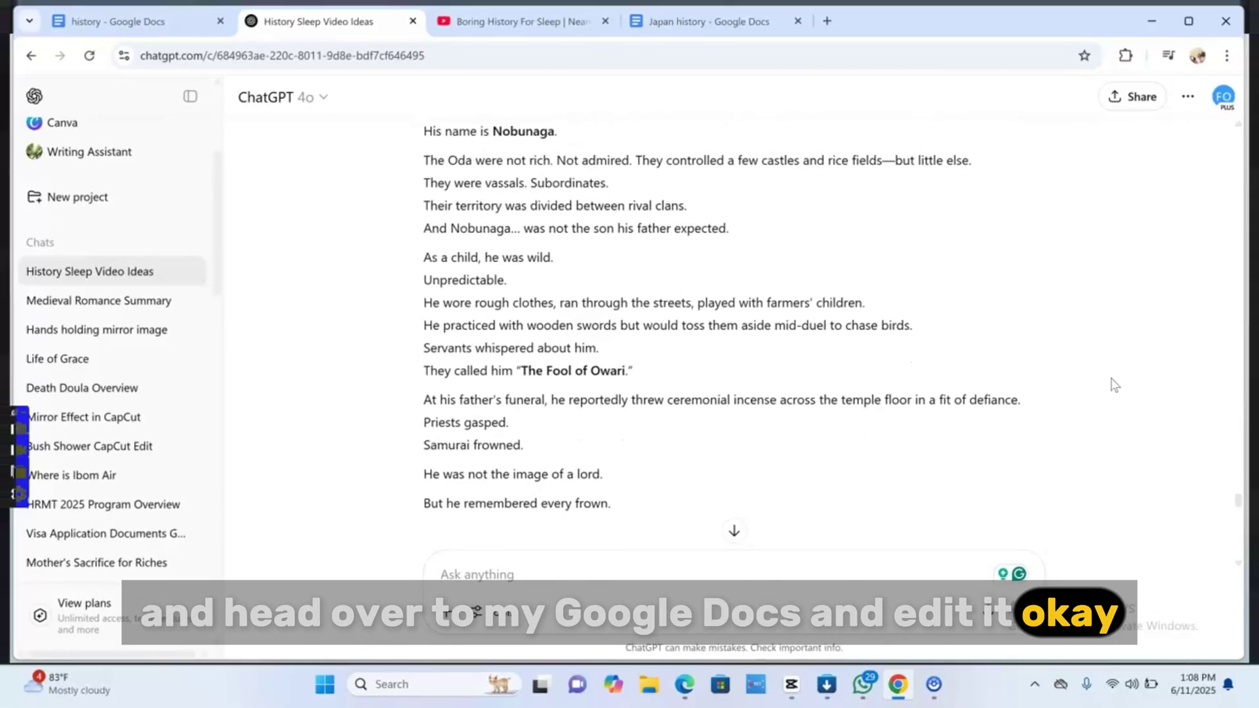
pyautogui.scroll(-2, 1115, 385)
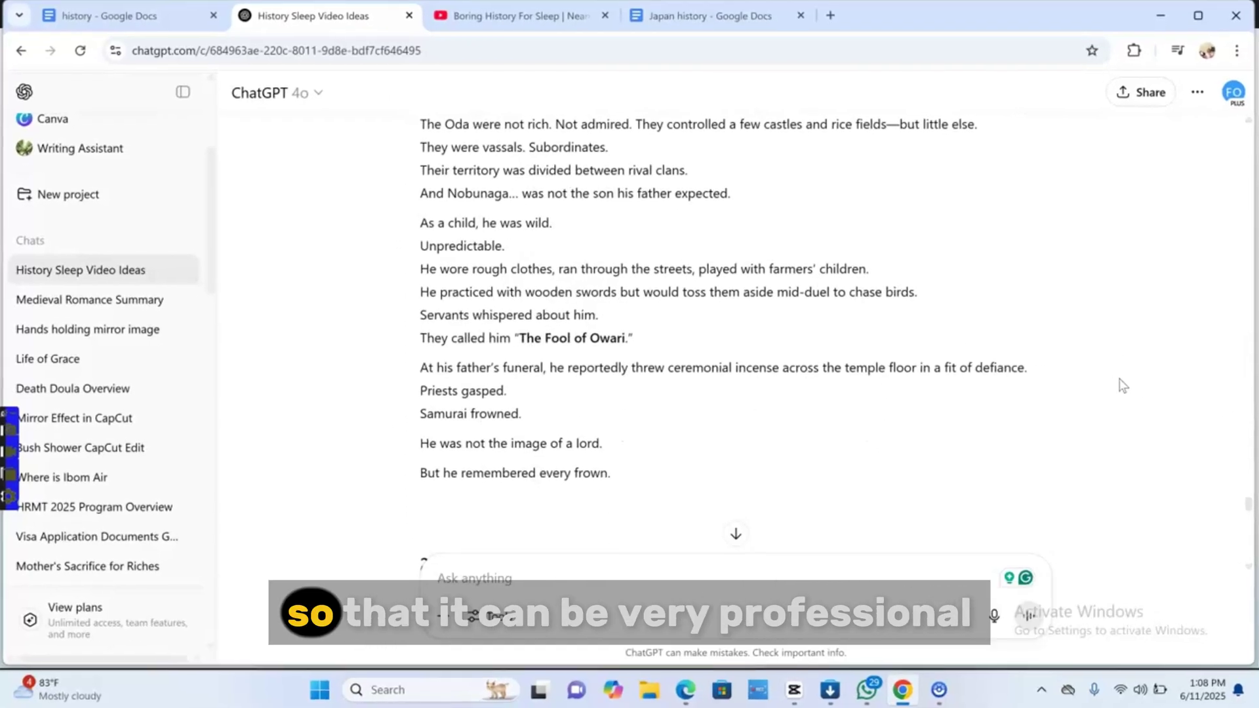
pyautogui.scroll(-1, 1120, 385)
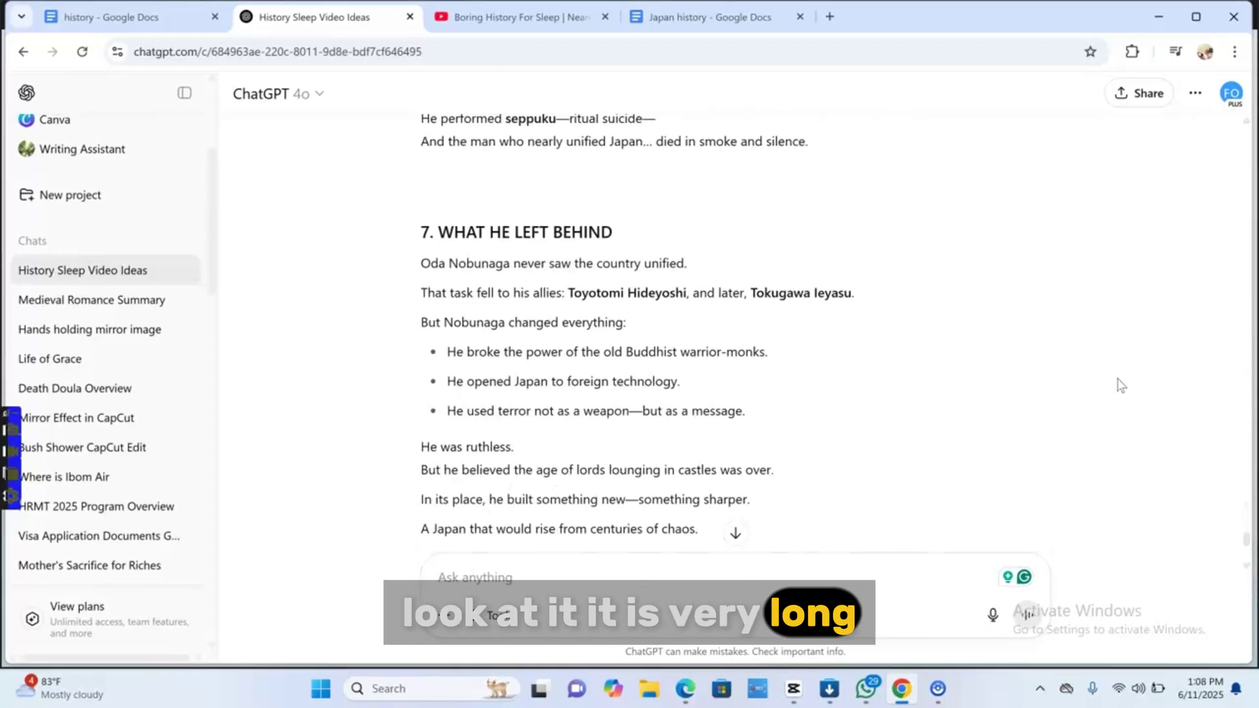
# Step: Send ChatGPT the prompt "continue" at the end of Segment 2 to generate Segment 3
pyautogui.scroll(-10, 1120, 384)
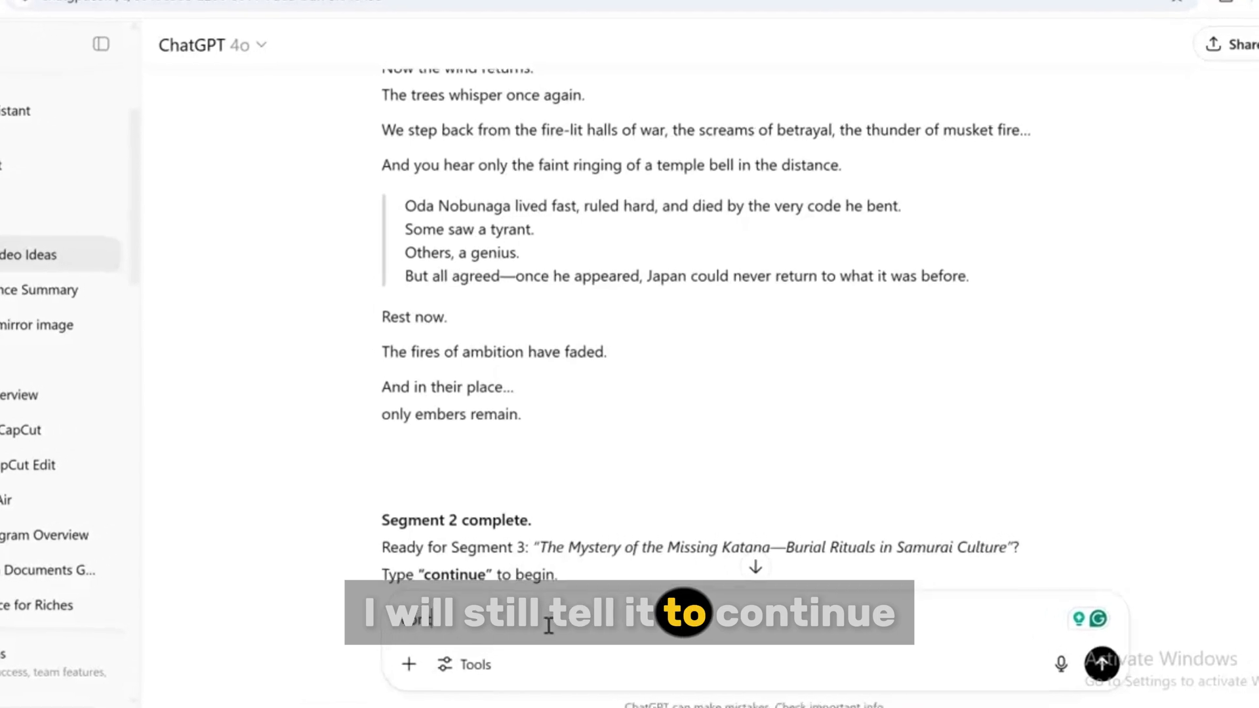
pyautogui.write('nto')
pyautogui.write('inue')
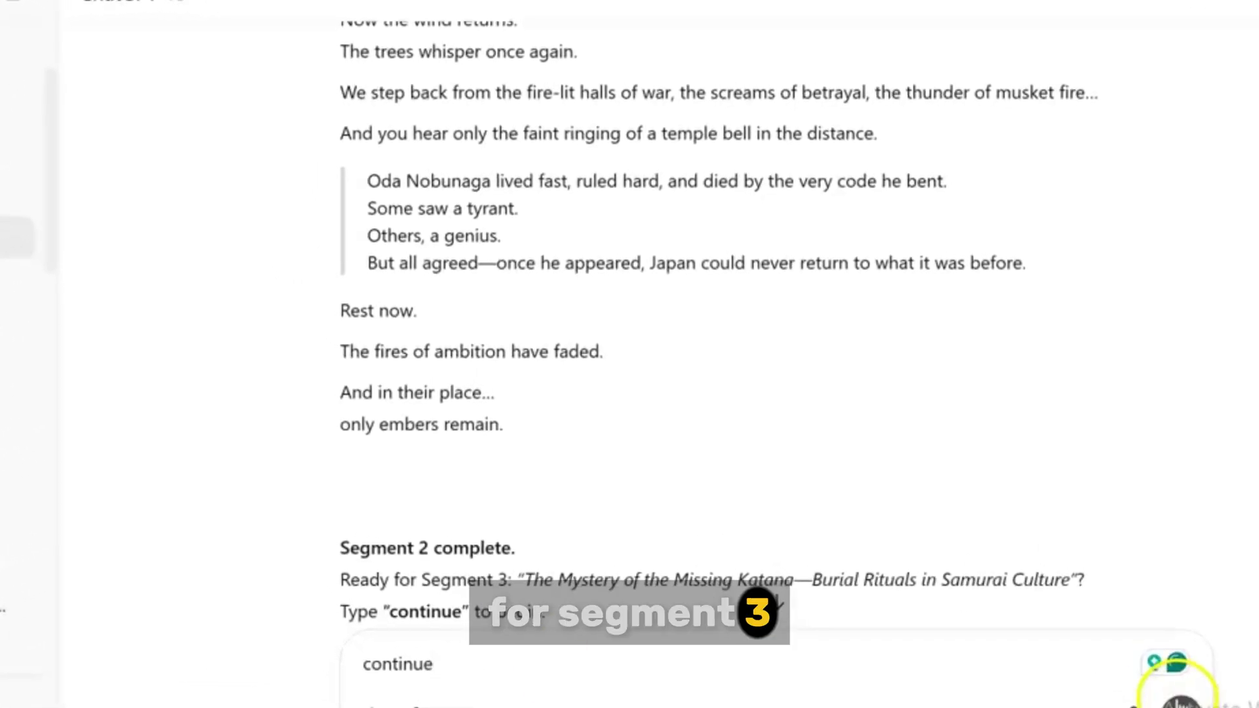
pyautogui.click(1180, 700)
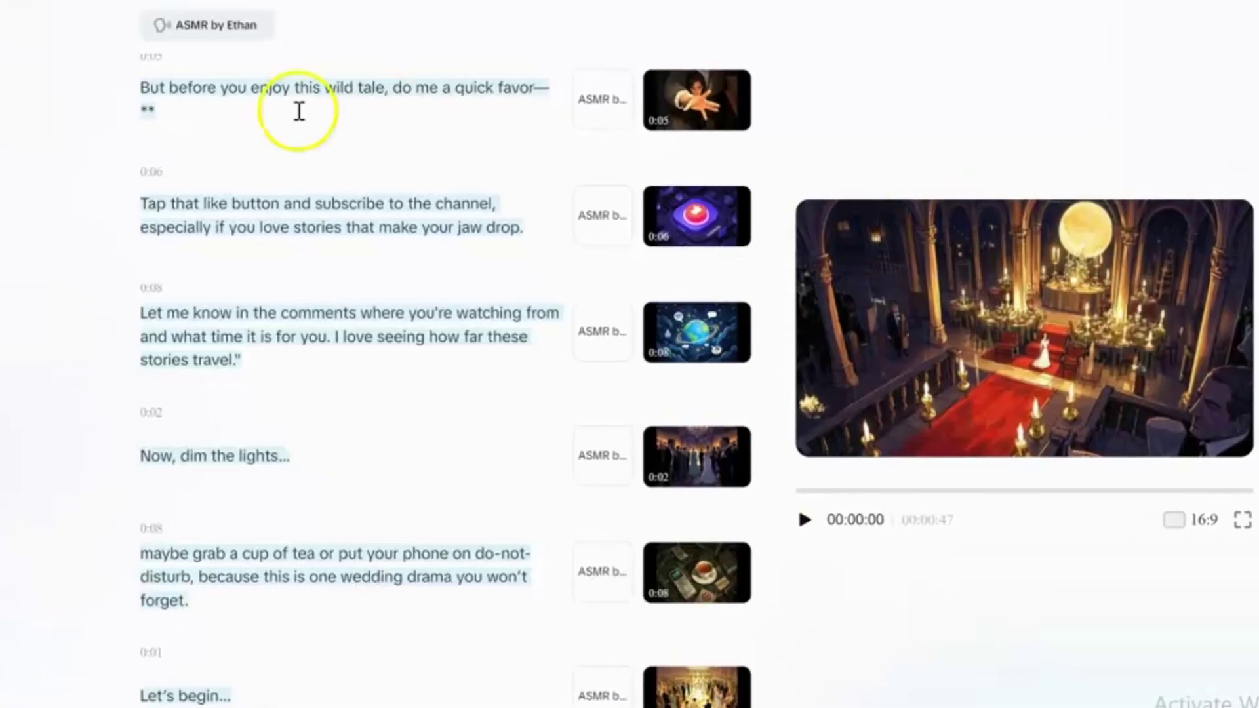
# Step: Close the sample wedding video project and copy only the introduction text from the Japan history document
pyautogui.click(1235, 19)
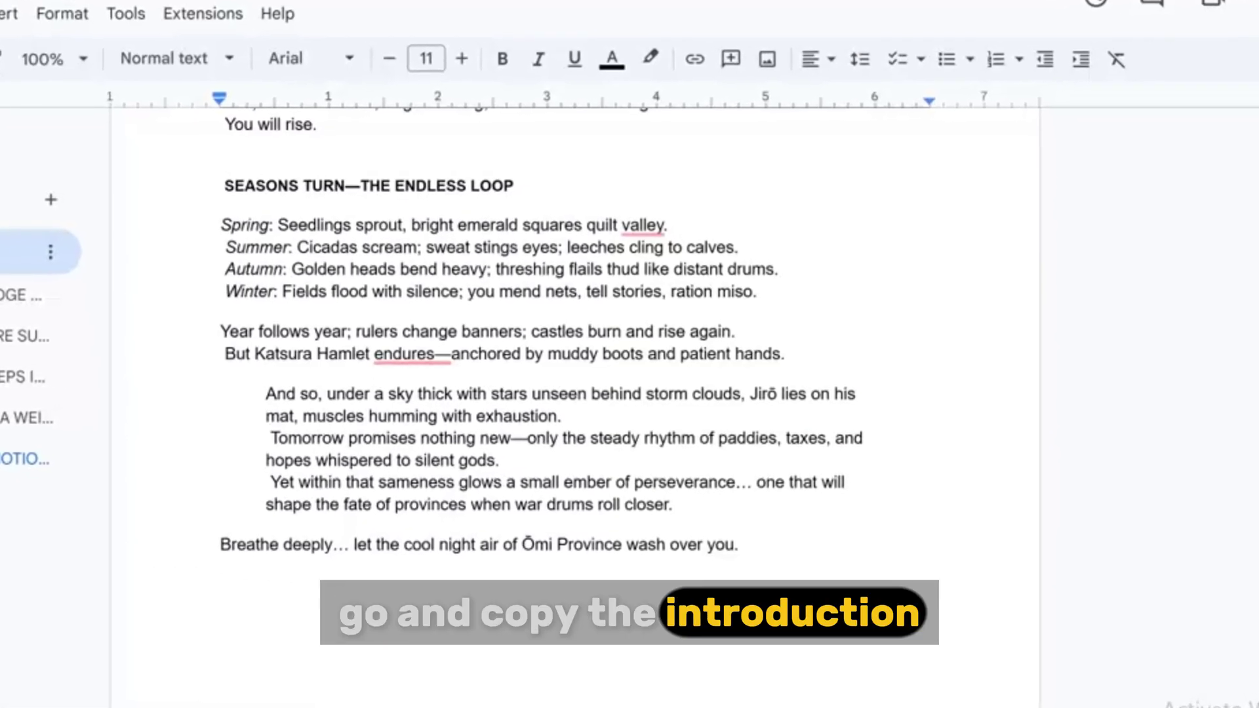
pyautogui.moveTo(1171, 518); pyautogui.dragTo(1171, 467)
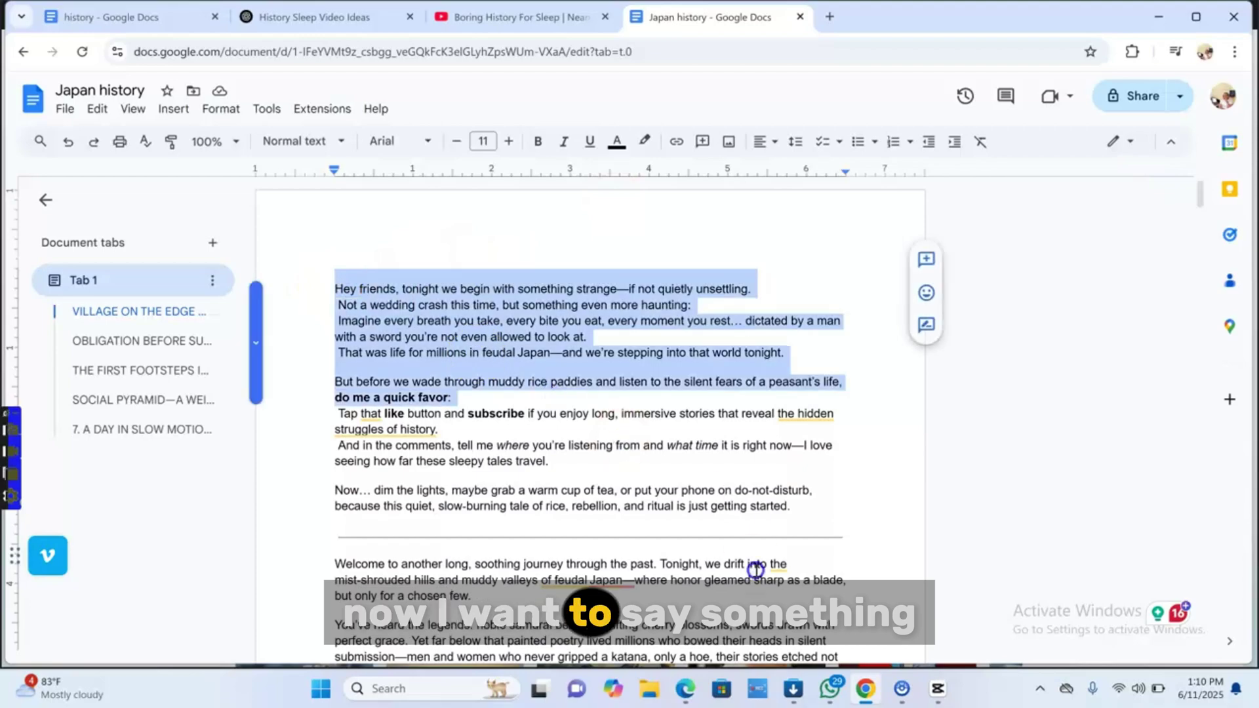
pyautogui.scroll(-3, 893, 651)
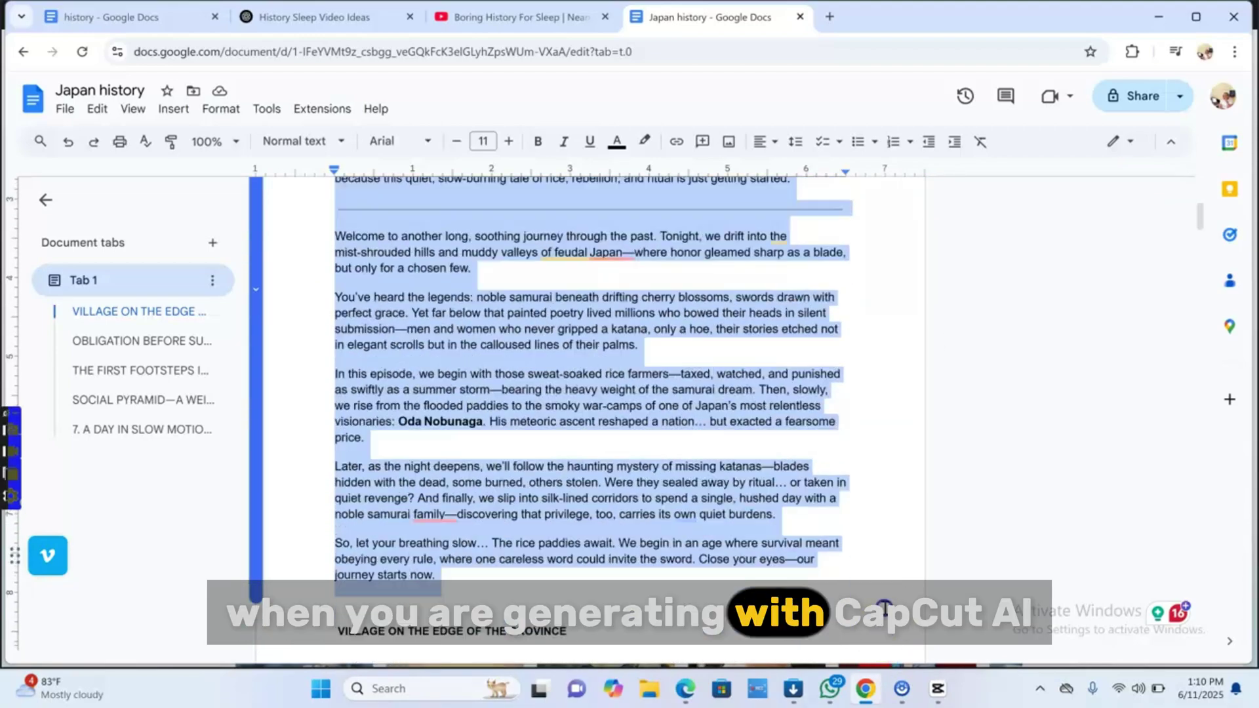
pyautogui.scroll(-10, 882, 559)
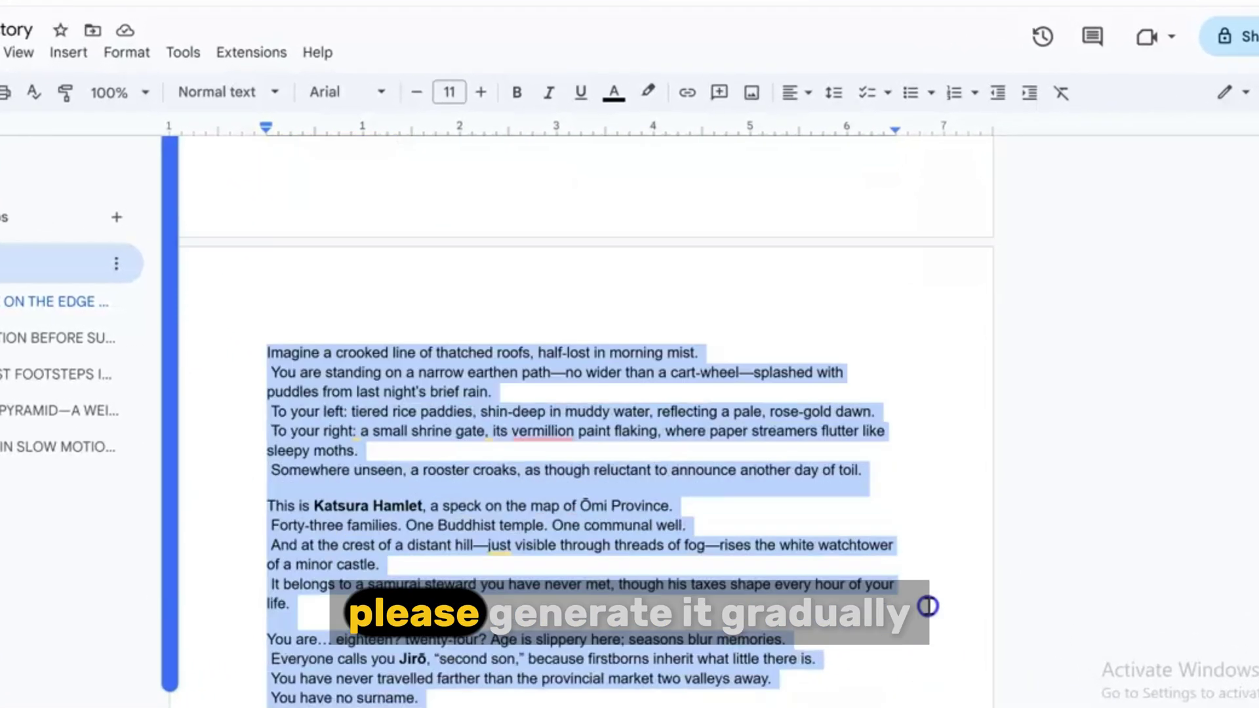
pyautogui.scroll(4, 965, 194)
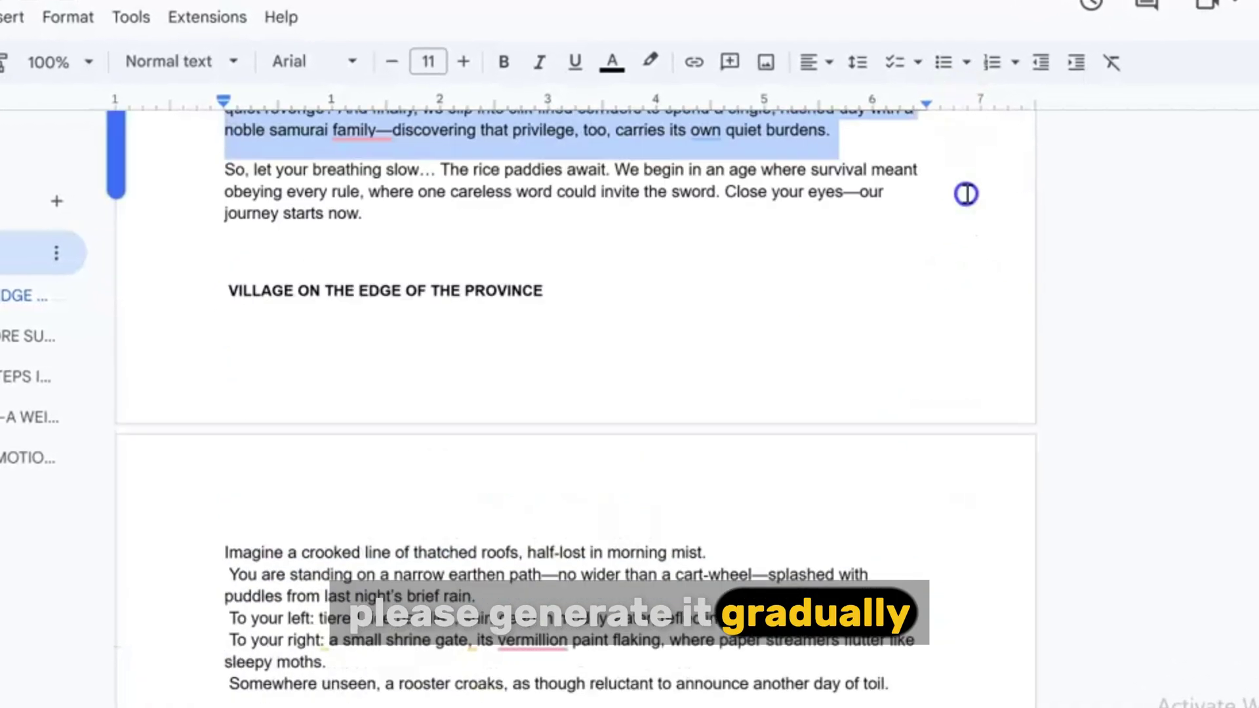
pyautogui.scroll(1, 965, 194)
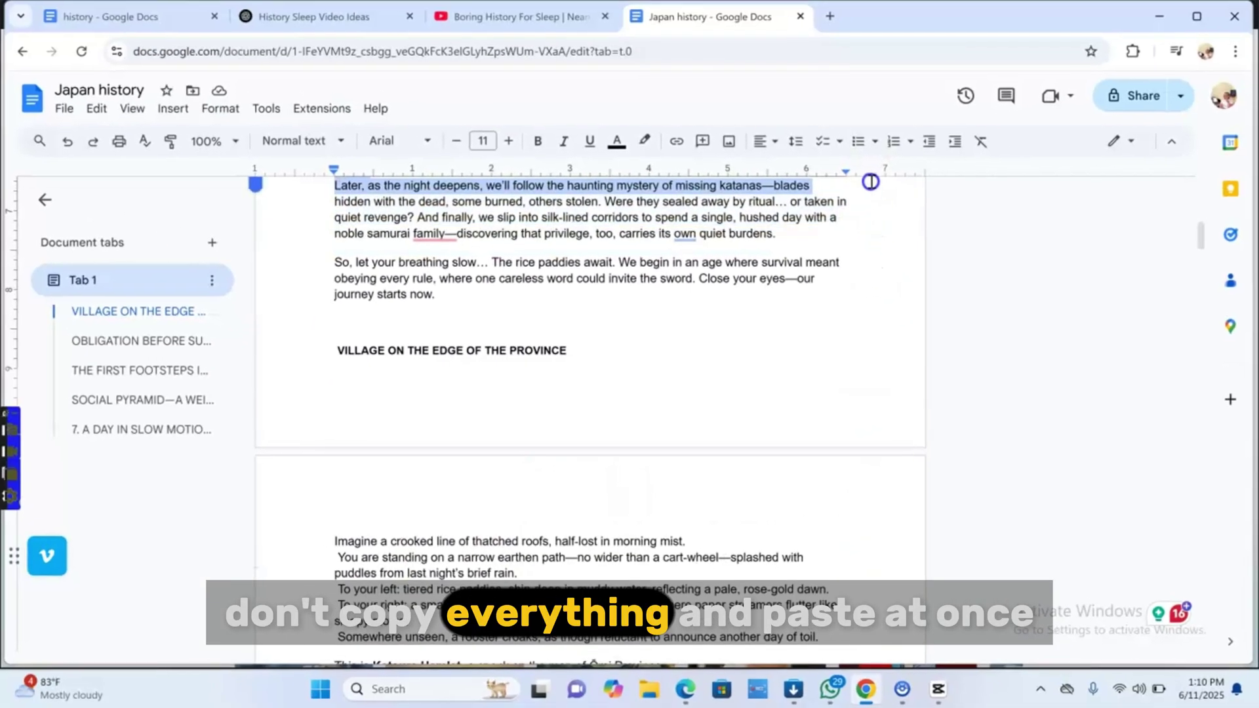
pyautogui.moveTo(871, 182); pyautogui.dragTo(872, 230)
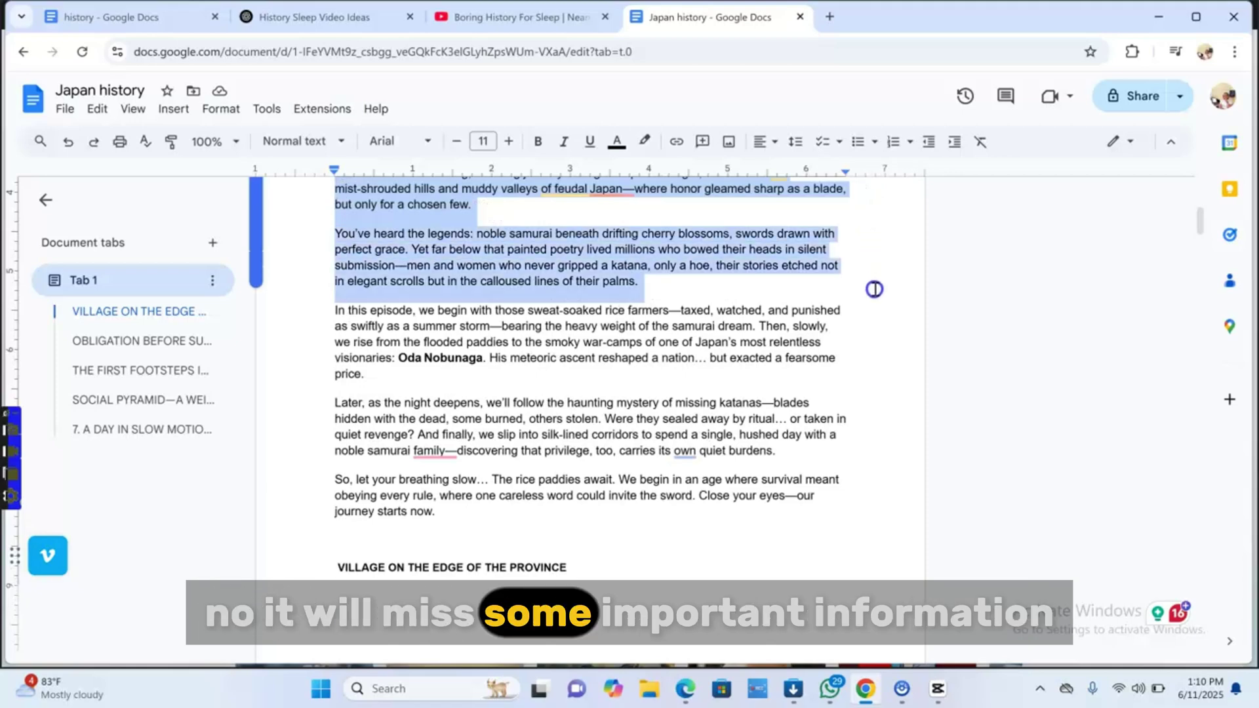
pyautogui.moveTo(873, 289); pyautogui.dragTo(873, 403)
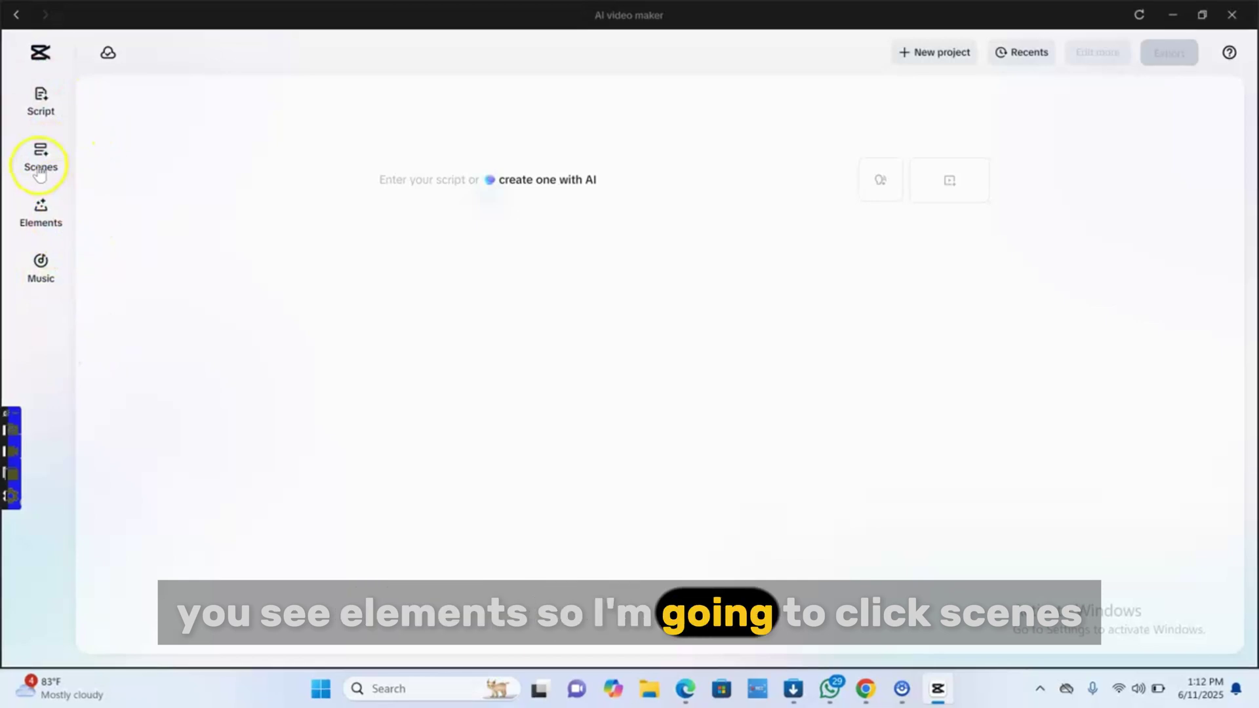
# Step: In CapCut's AI video maker, open the scene settings and paste the copied introduction as the script
pyautogui.click(39, 171)
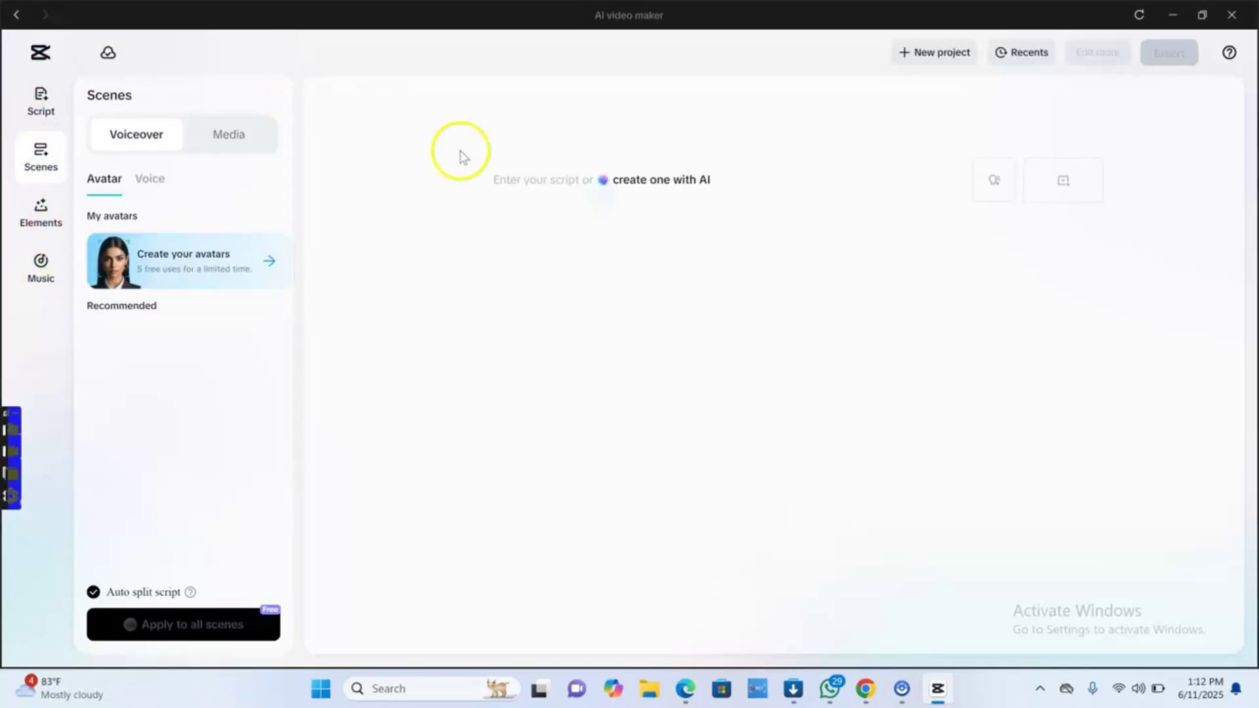
pyautogui.click(507, 184)
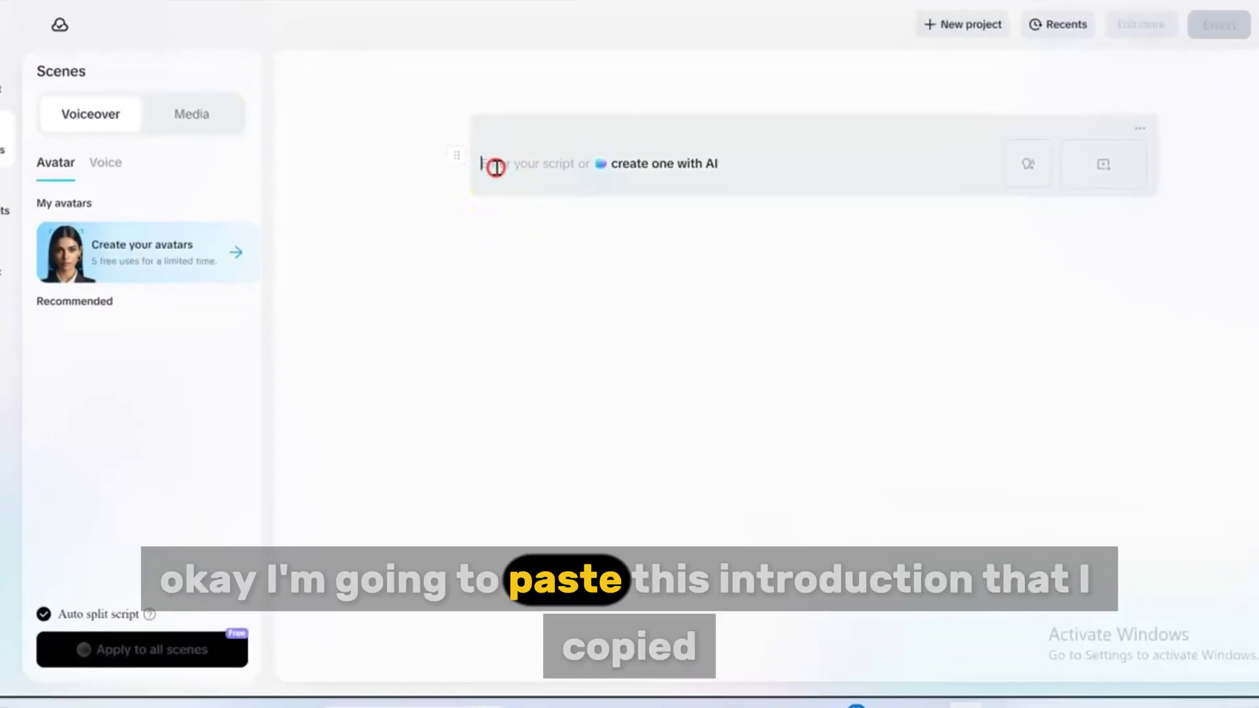
pyautogui.rightClick(488, 164)
pyautogui.click(521, 290)
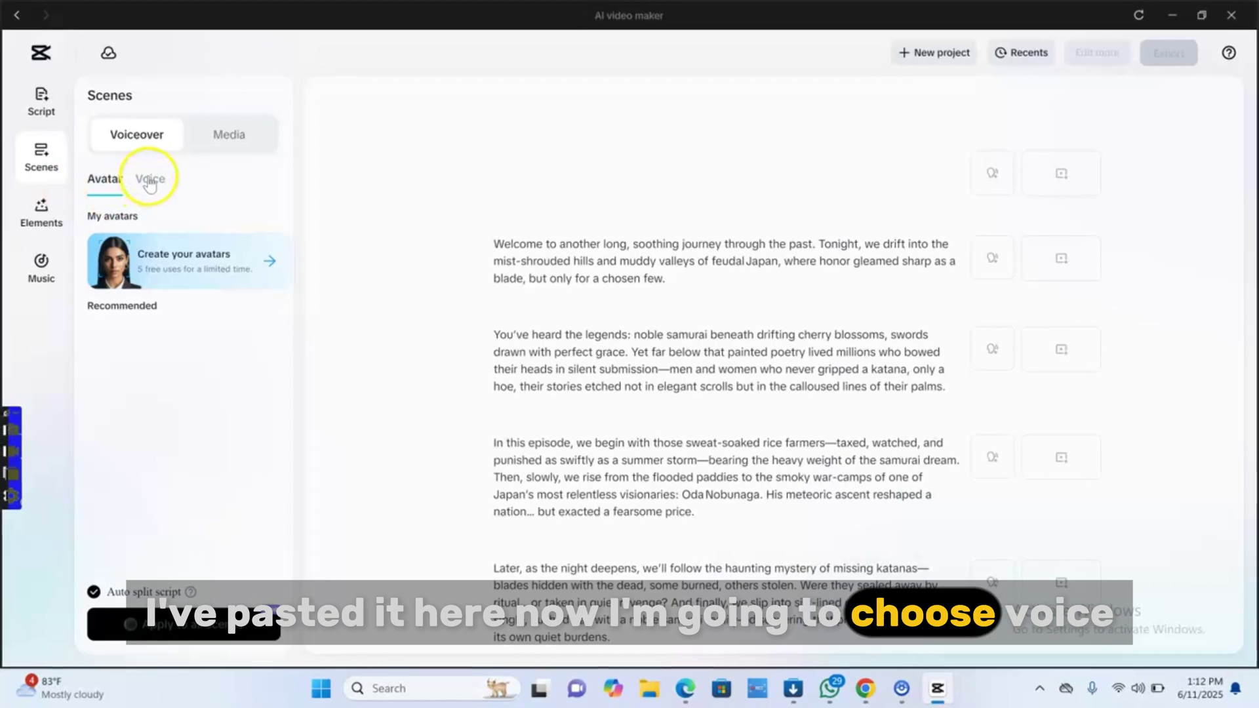
# Step: Show the available voiceover voices and preview Valentino and TV Host
pyautogui.click(149, 181)
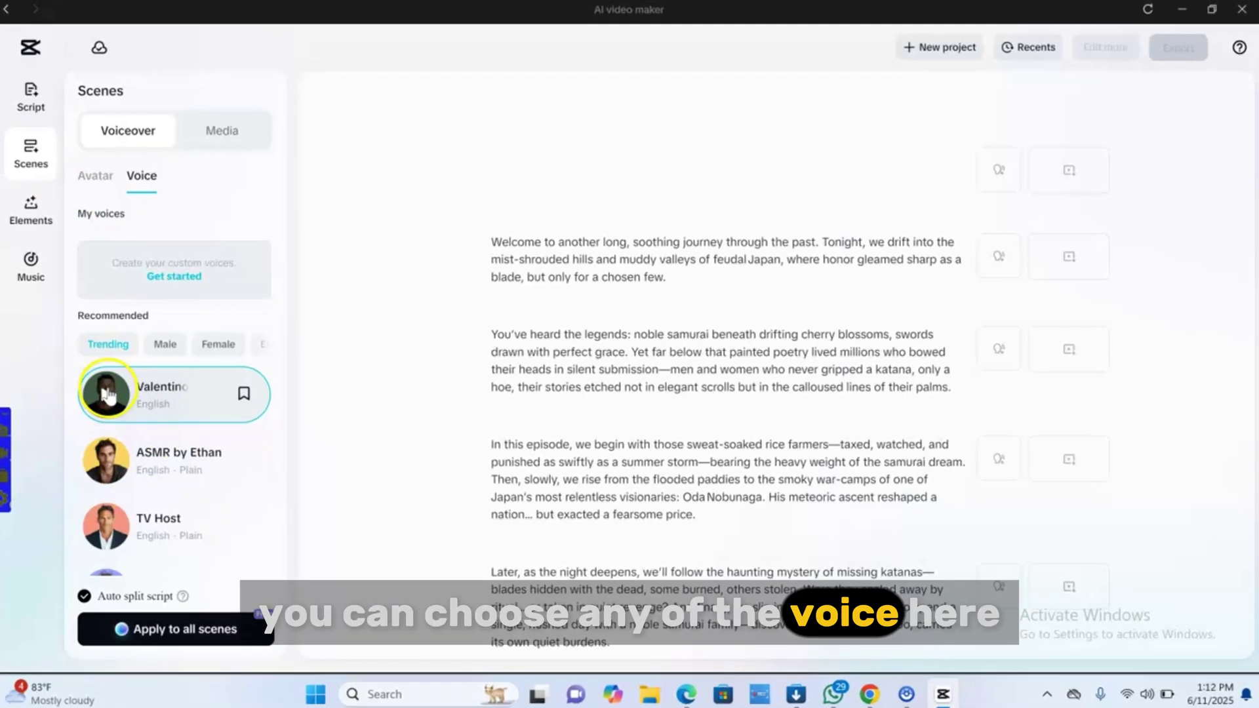
pyautogui.click(112, 393)
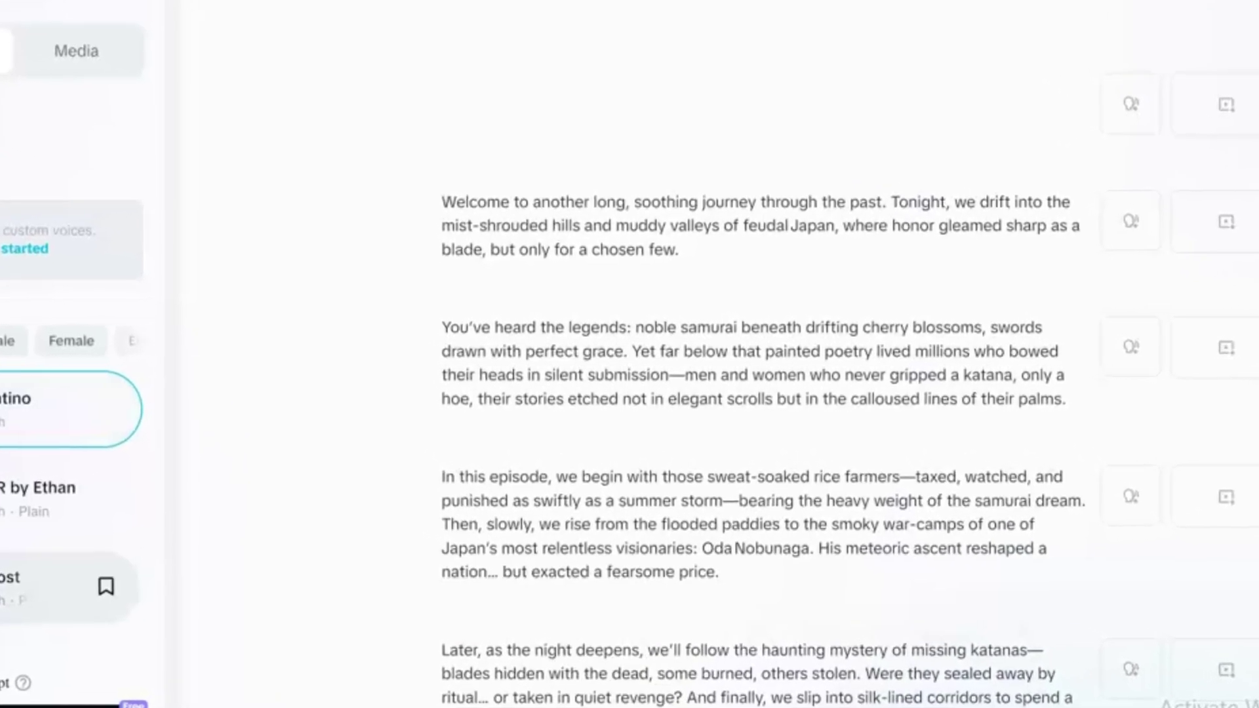
pyautogui.click(120, 523)
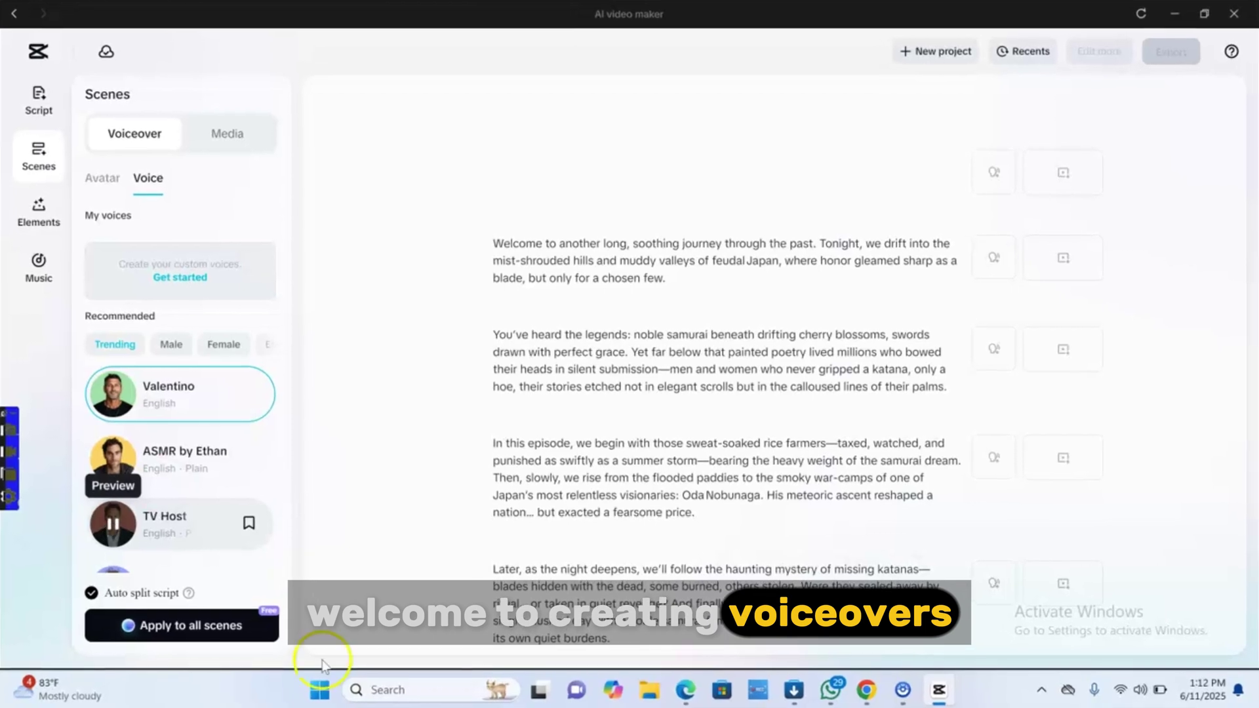
pyautogui.click(120, 522)
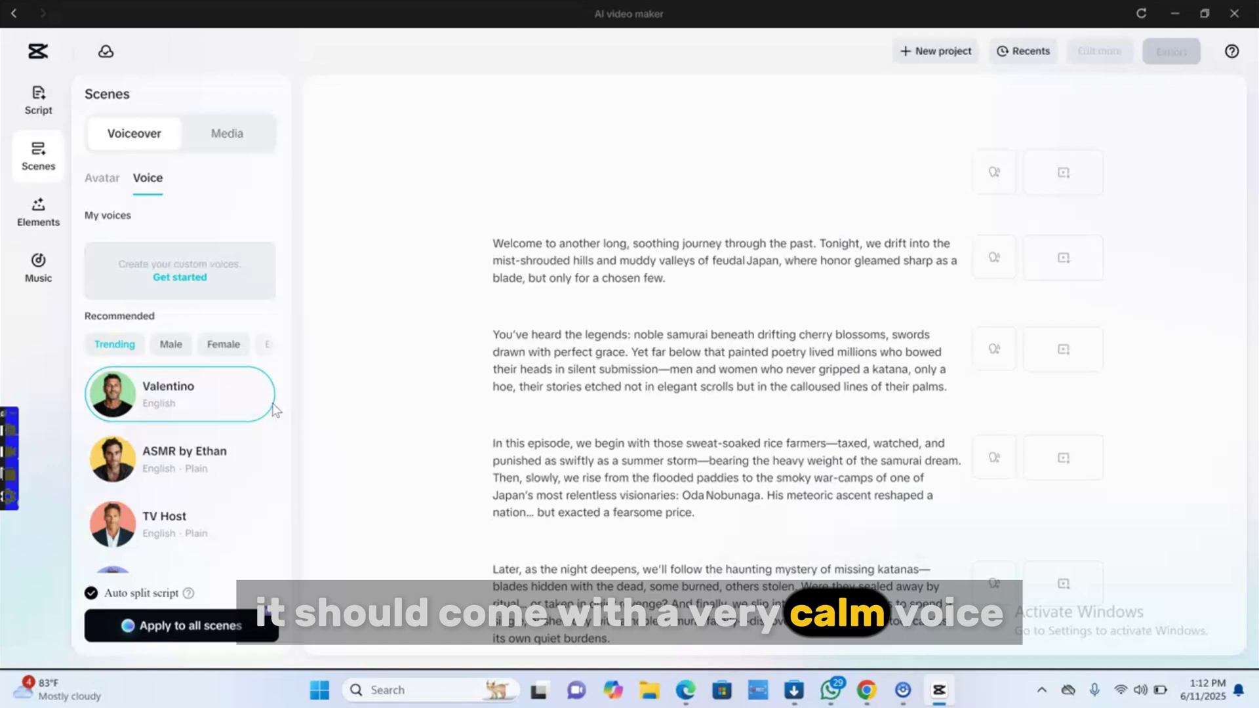
# Step: Apply the ASMR by Ethan voice to all scenes and play back the start of the generated voiceover
pyautogui.click(152, 471)
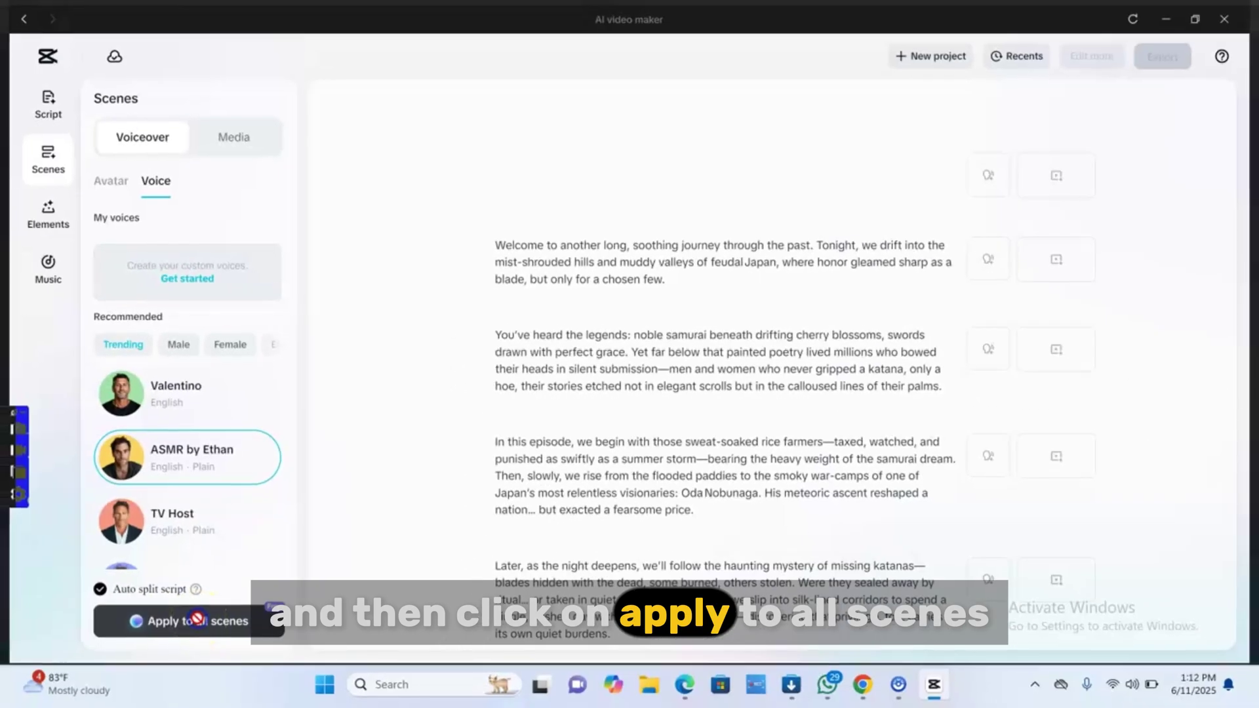
pyautogui.click(190, 622)
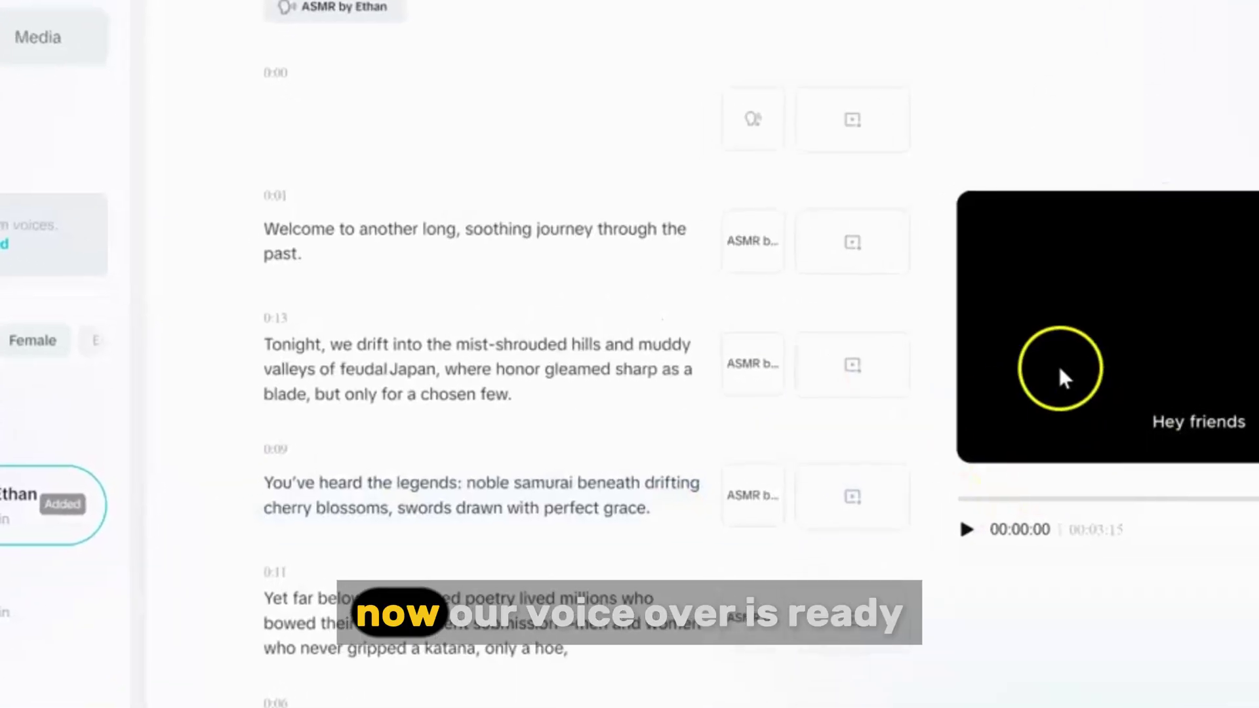
pyautogui.click(1001, 549)
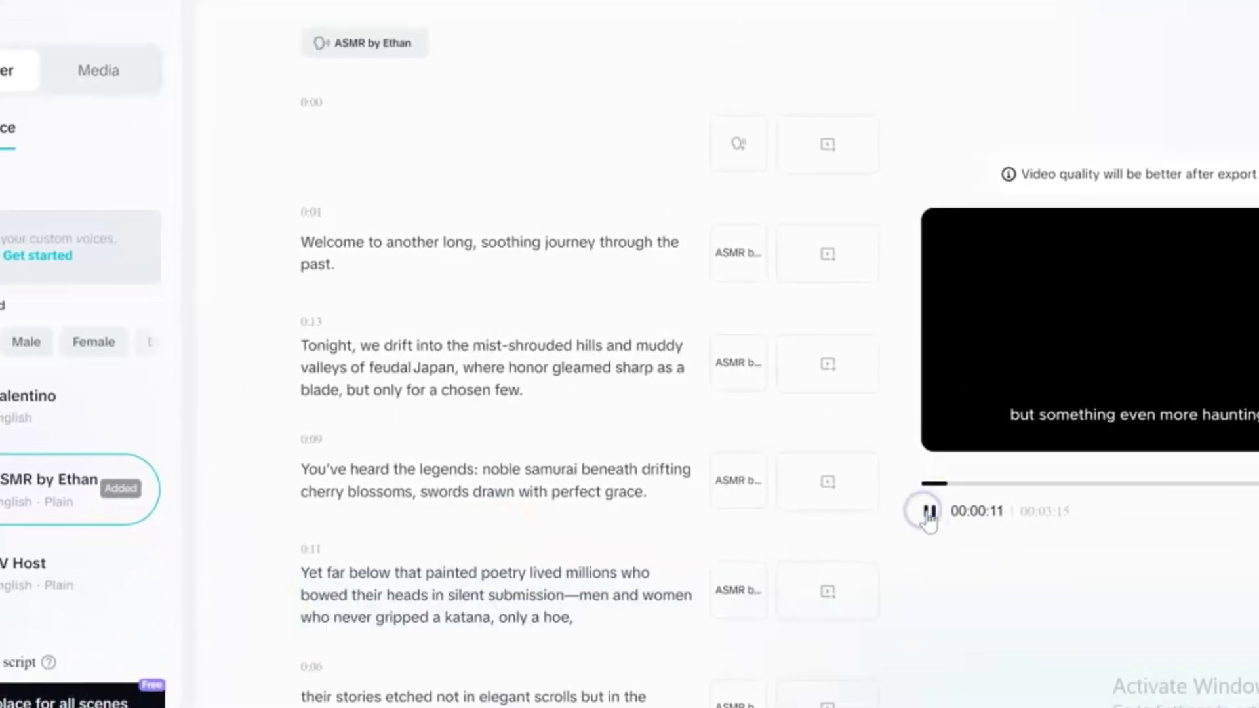
pyautogui.click(929, 511)
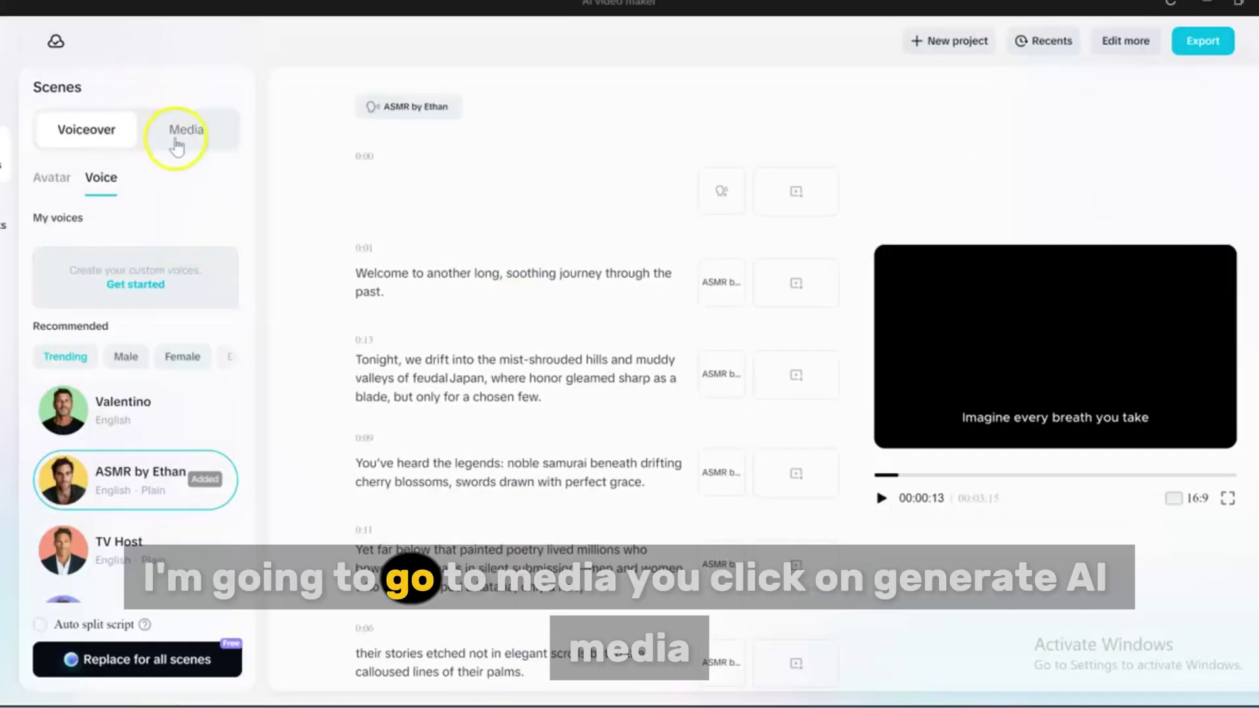
# Step: Open AI media generation for the scenes and pick the Urban Dream style
pyautogui.click(175, 145)
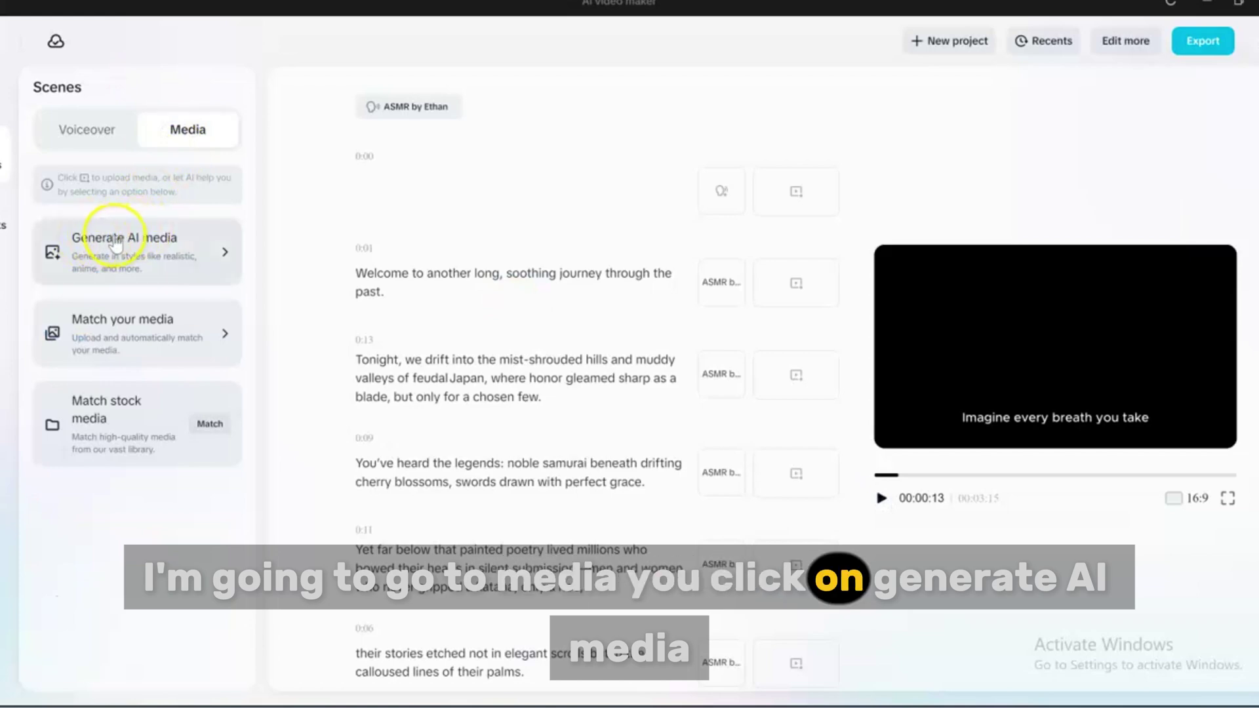
pyautogui.click(213, 253)
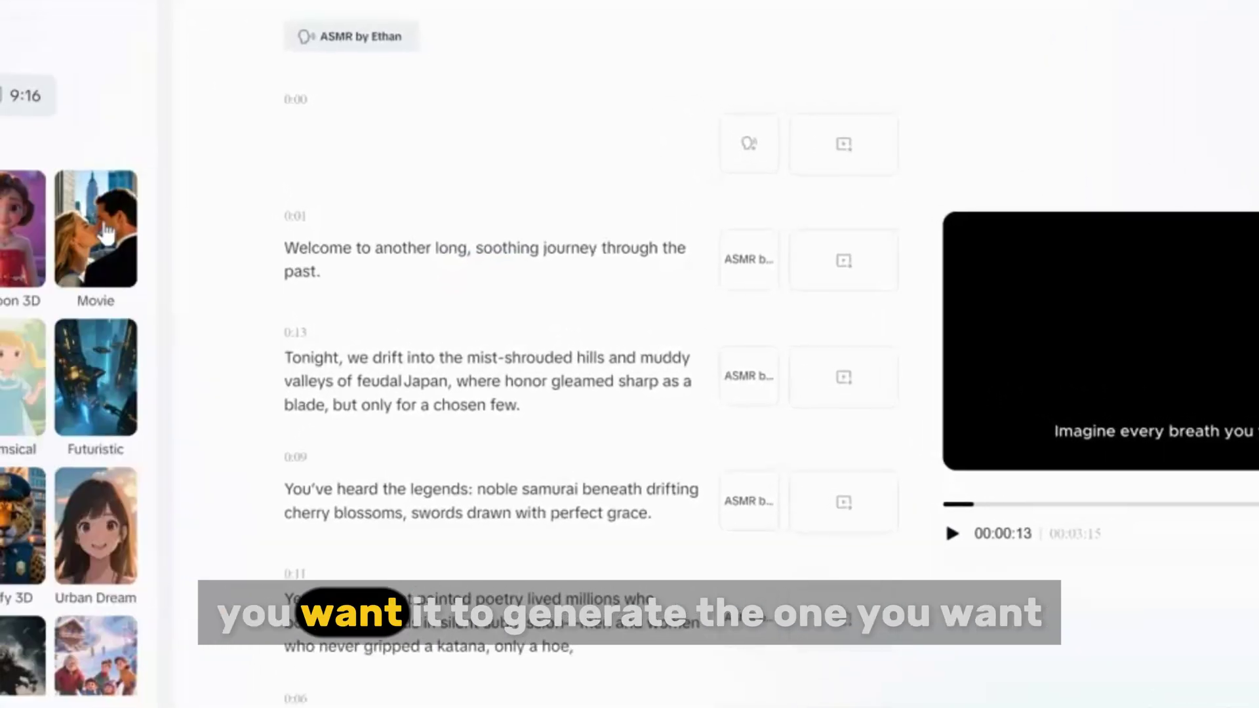
pyautogui.click(51, 528)
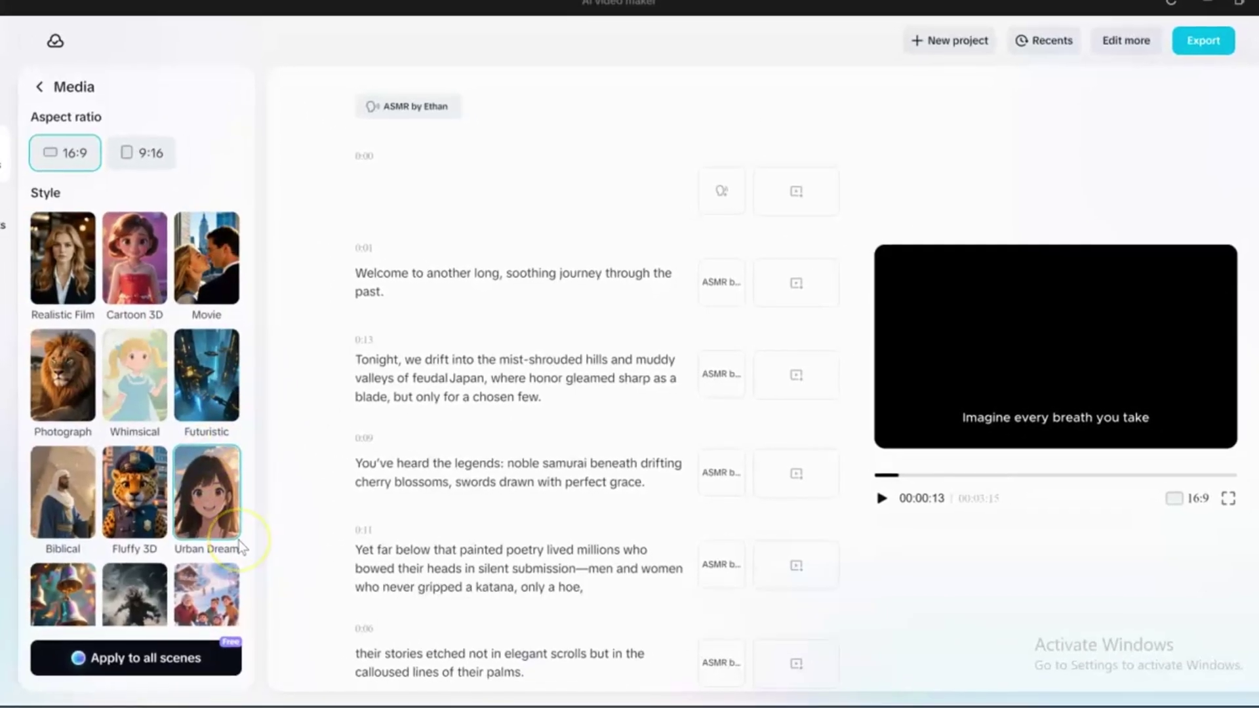
# Step: Look through the available AI media styles, including Anime, US Comic, Pop Art, Retro Anime and Comic
pyautogui.scroll(-1, 242, 550)
pyautogui.scroll(-6, 241, 550)
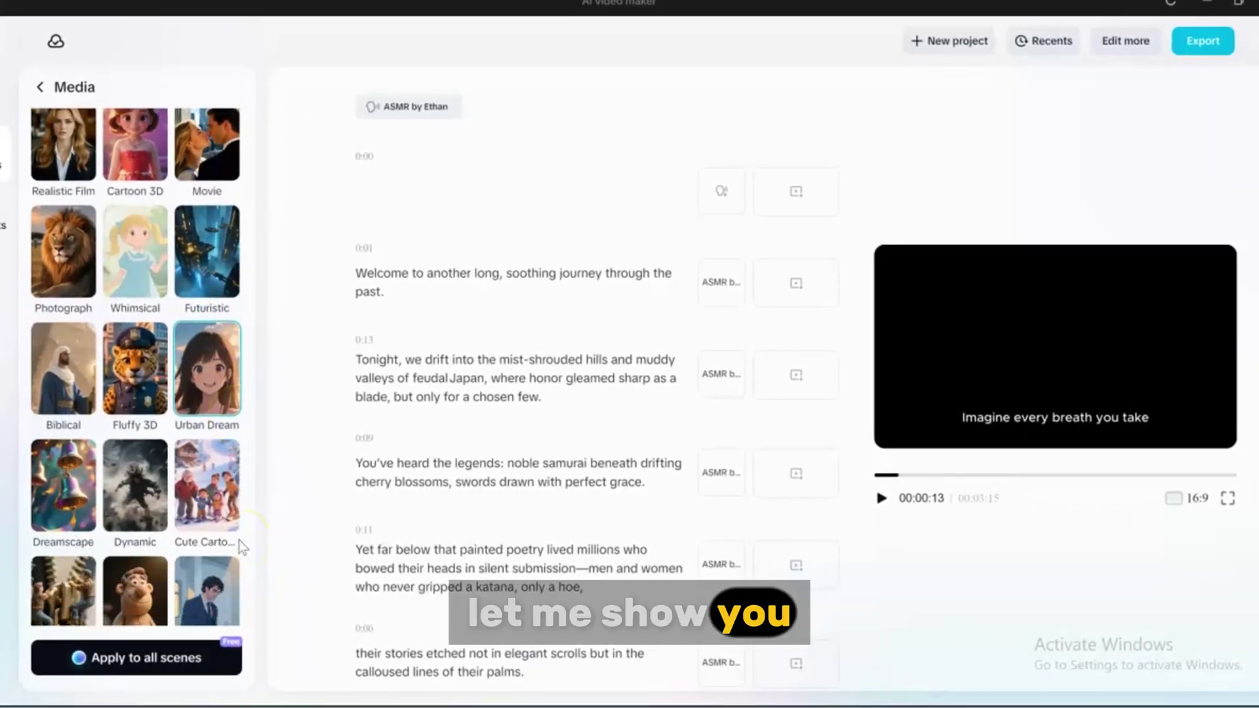
pyautogui.scroll(-3, 242, 549)
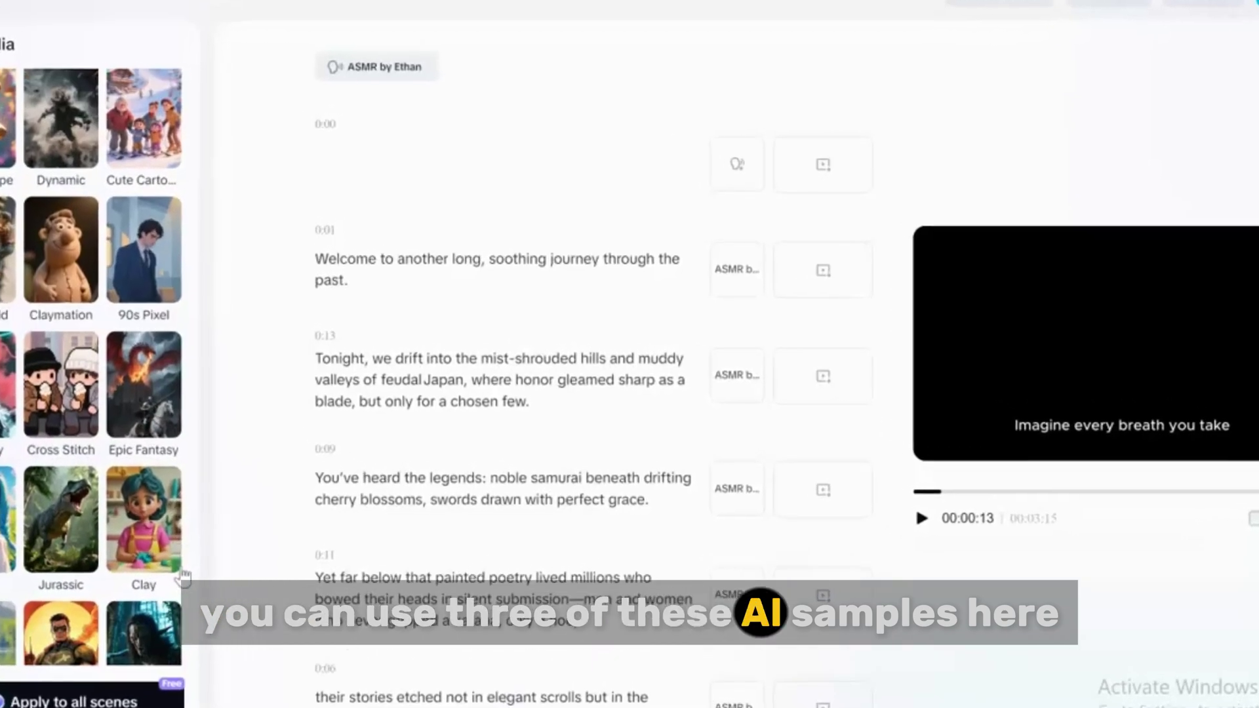
pyautogui.scroll(-4, 151, 580)
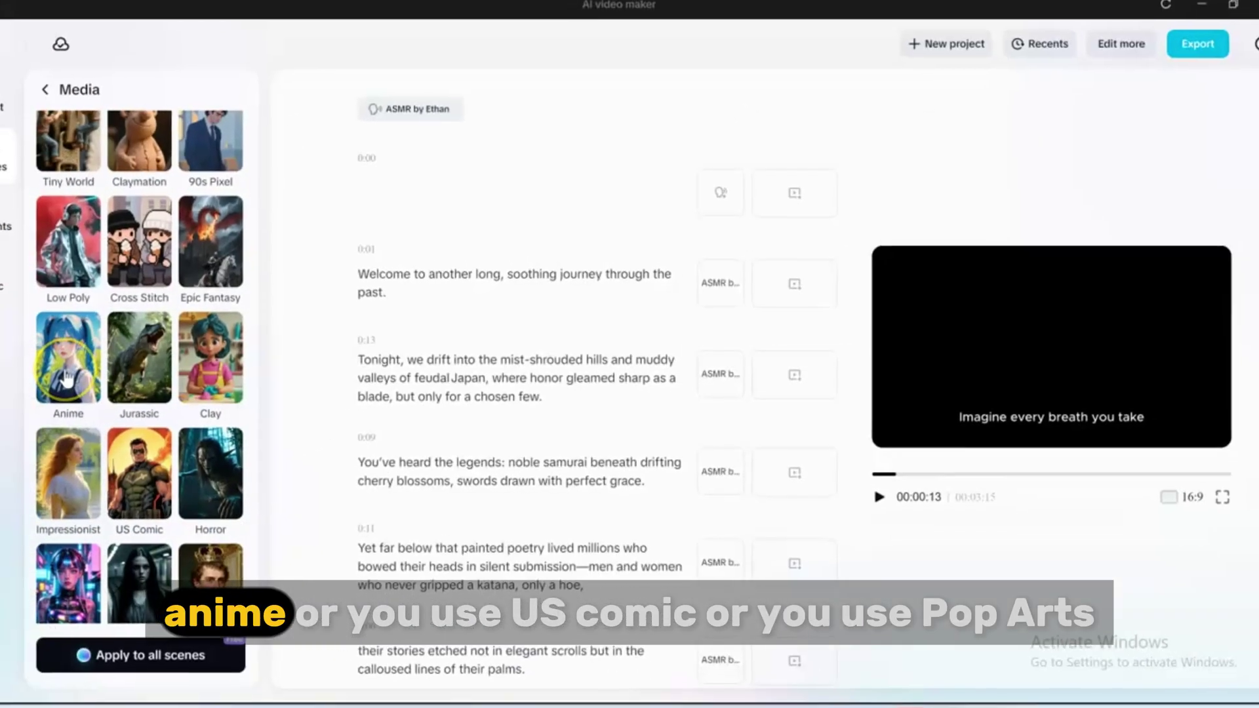
pyautogui.scroll(-1, 61, 375)
pyautogui.scroll(-1, 61, 375)
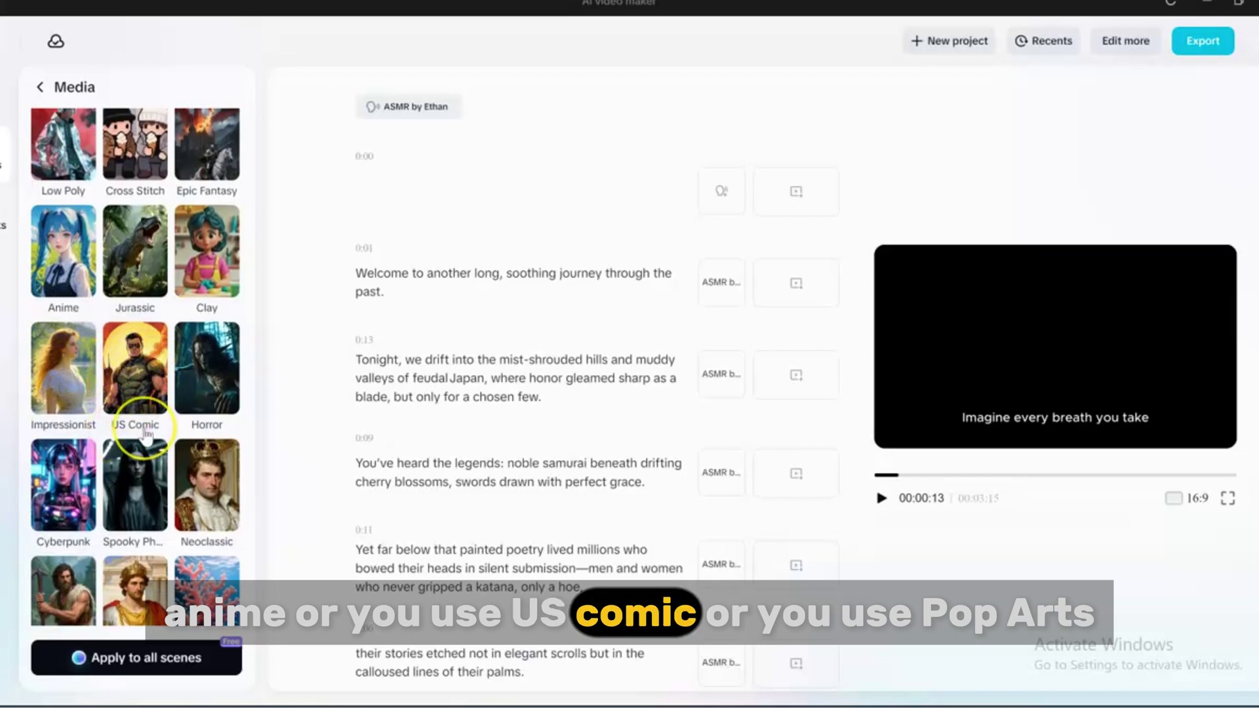
pyautogui.scroll(-10, 146, 438)
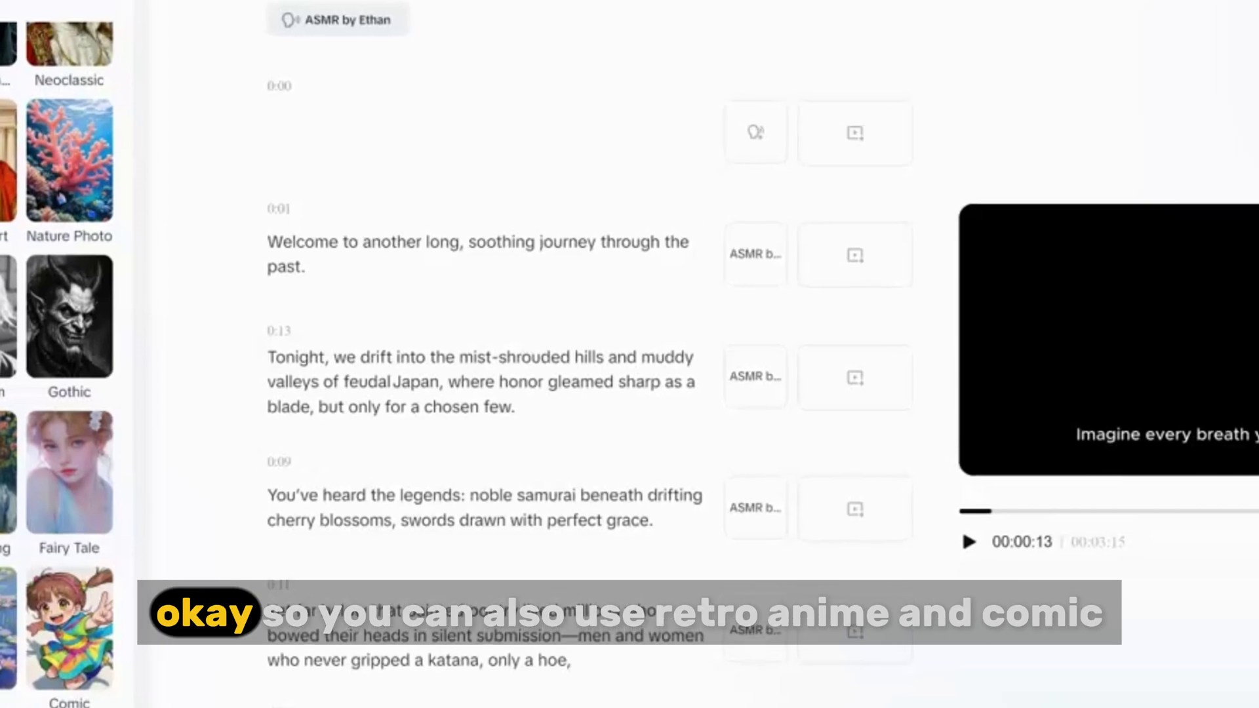
pyautogui.scroll(1, 124, 393)
pyautogui.scroll(-4, 53, 367)
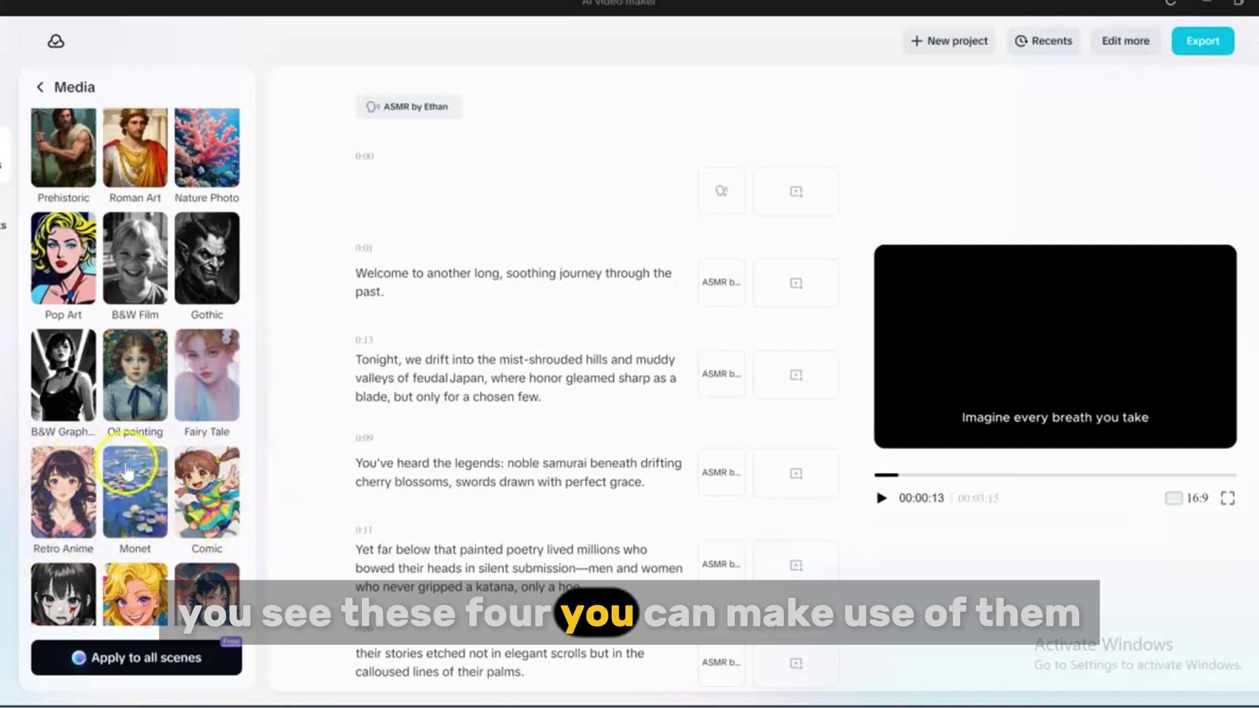
# Step: Generate AI media in the US Comic style for all scenes, accepting scenes without voiceovers, and play back part of the video
pyautogui.scroll(8, 164, 426)
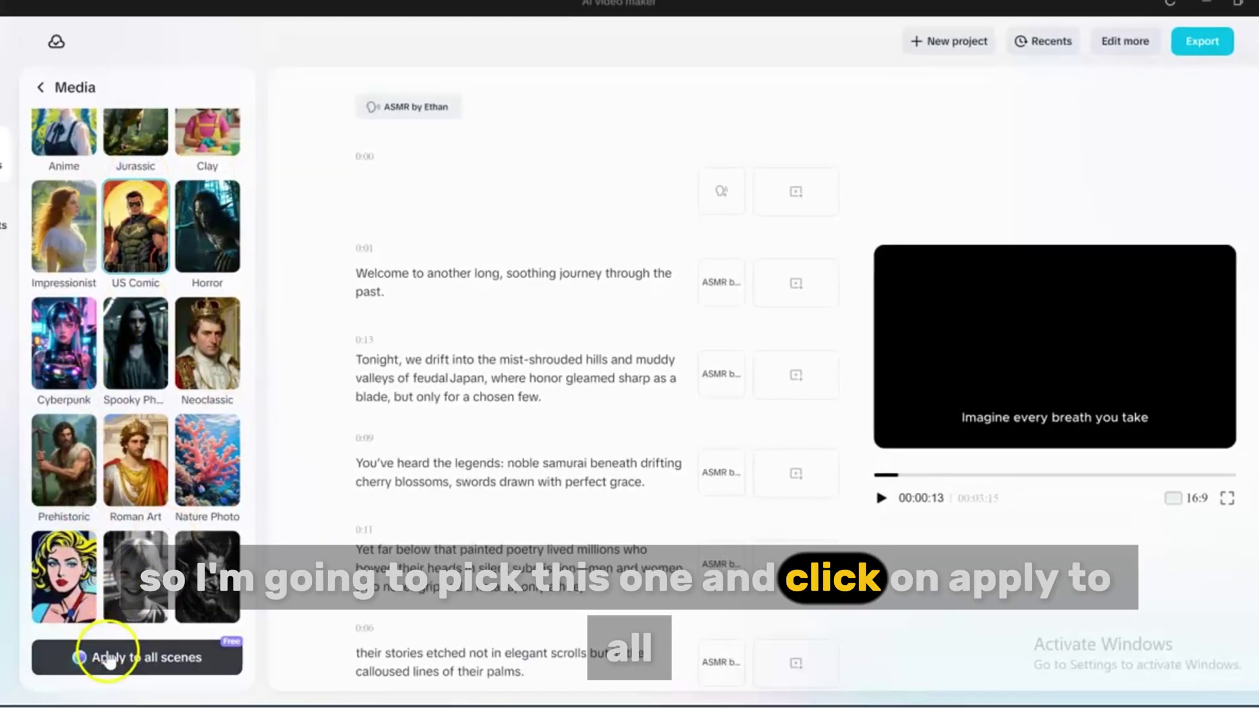
pyautogui.click(109, 658)
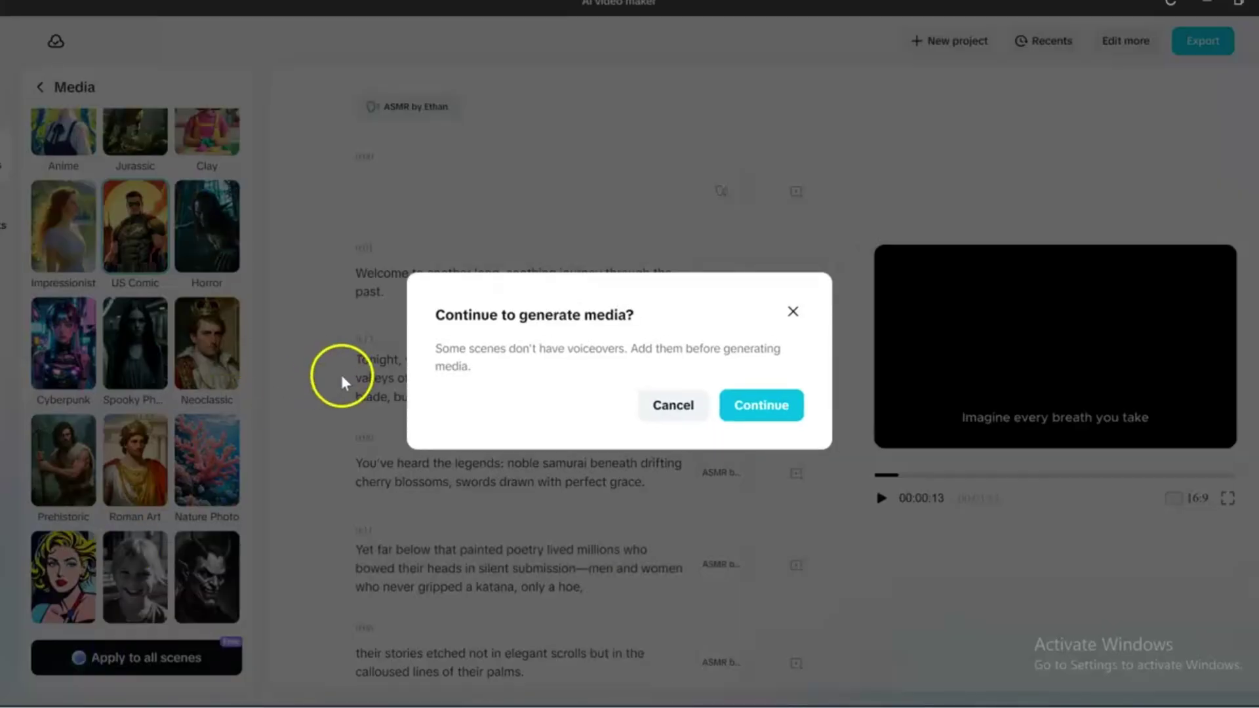
pyautogui.click(767, 401)
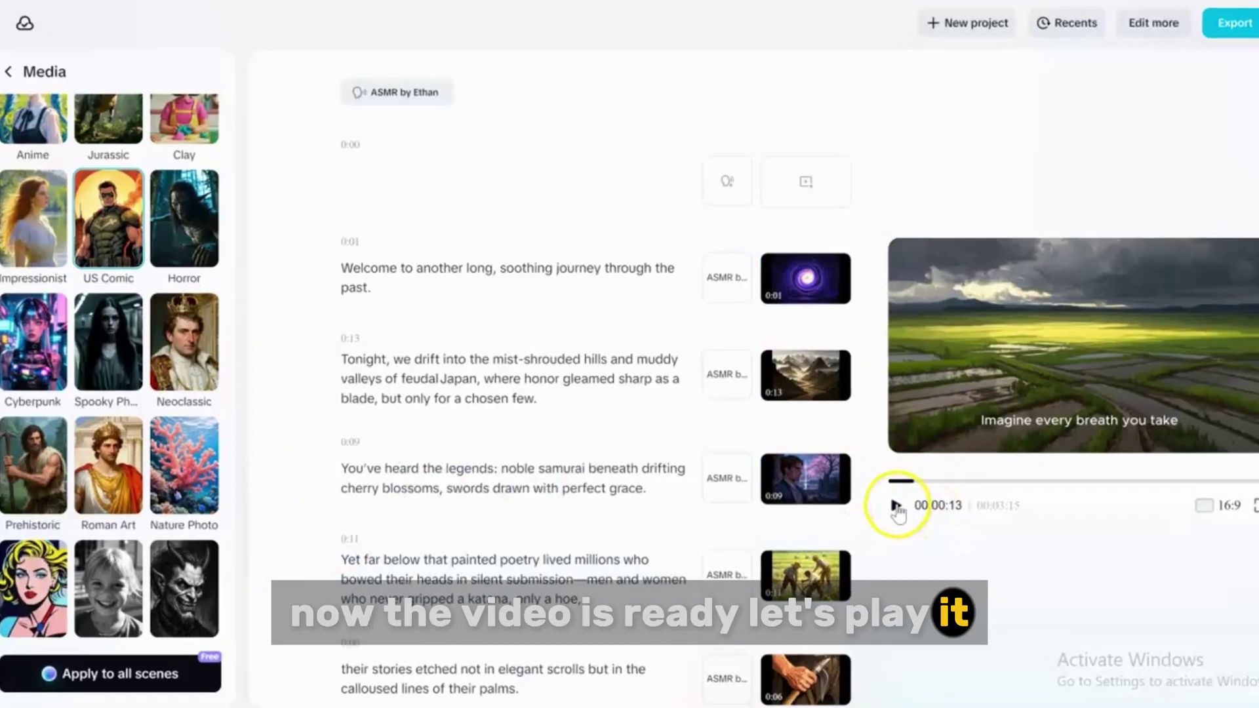
pyautogui.click(895, 506)
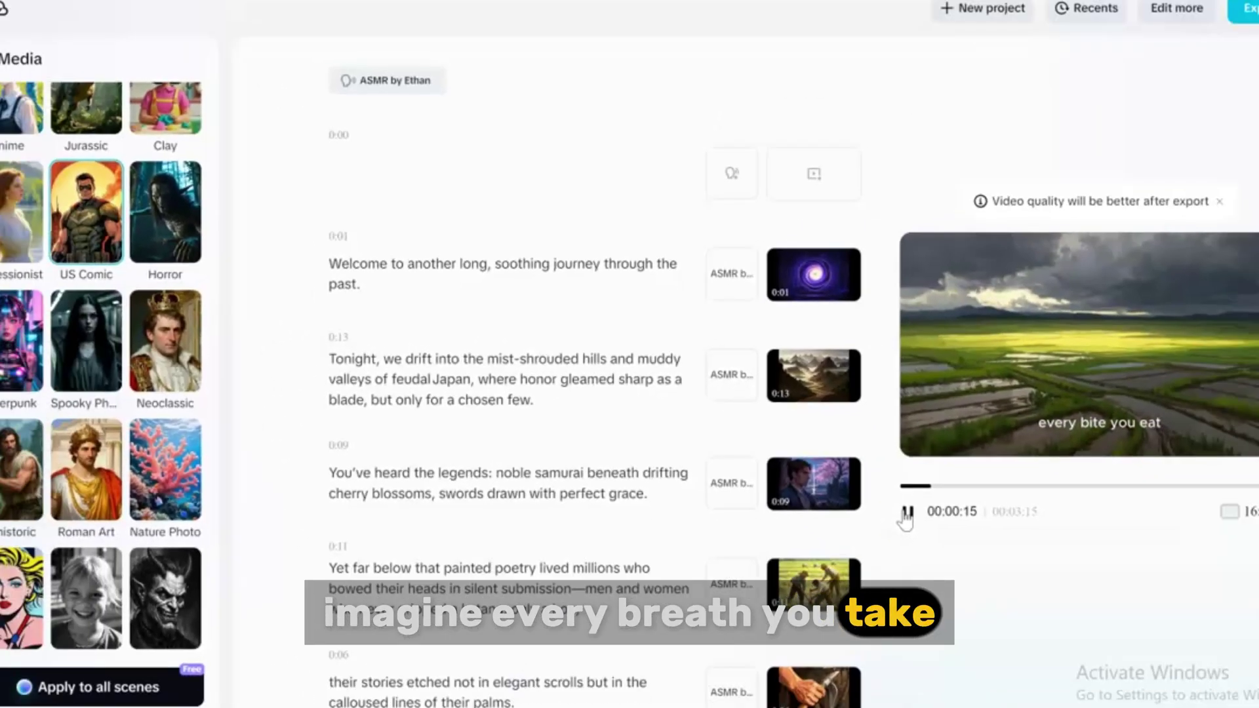
pyautogui.click(982, 551)
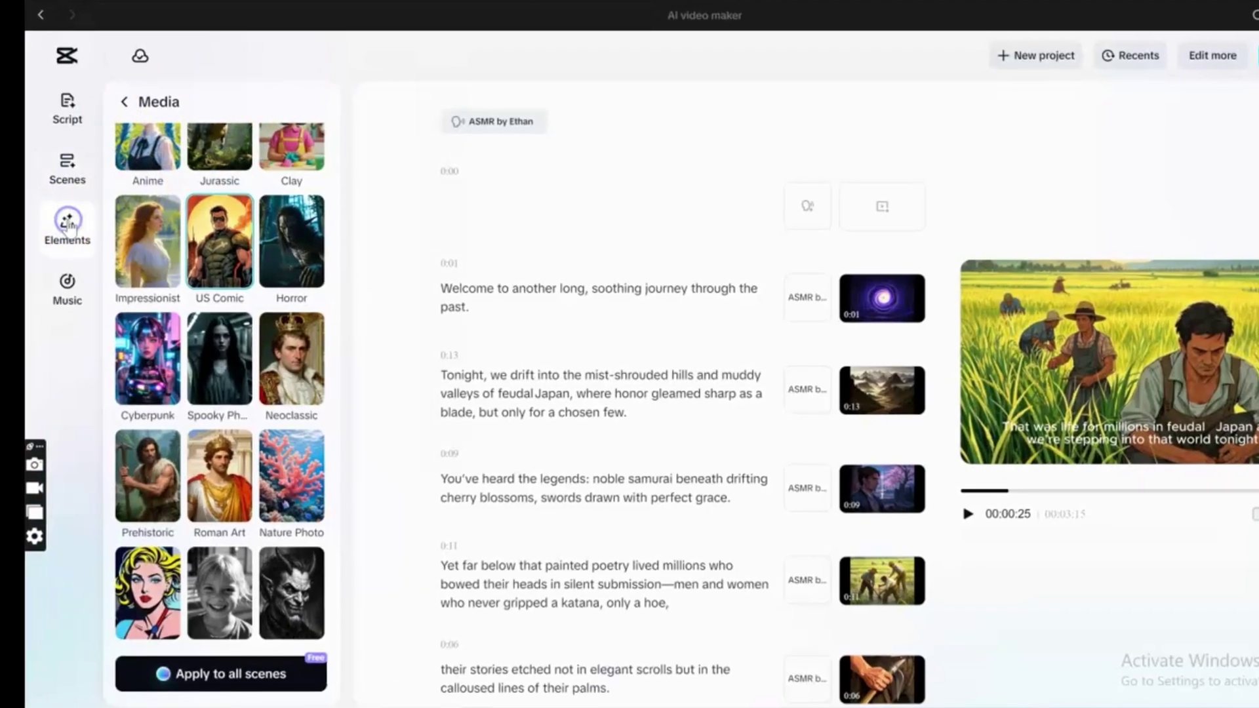
# Step: Turn the video's captions off and back on
pyautogui.click(68, 224)
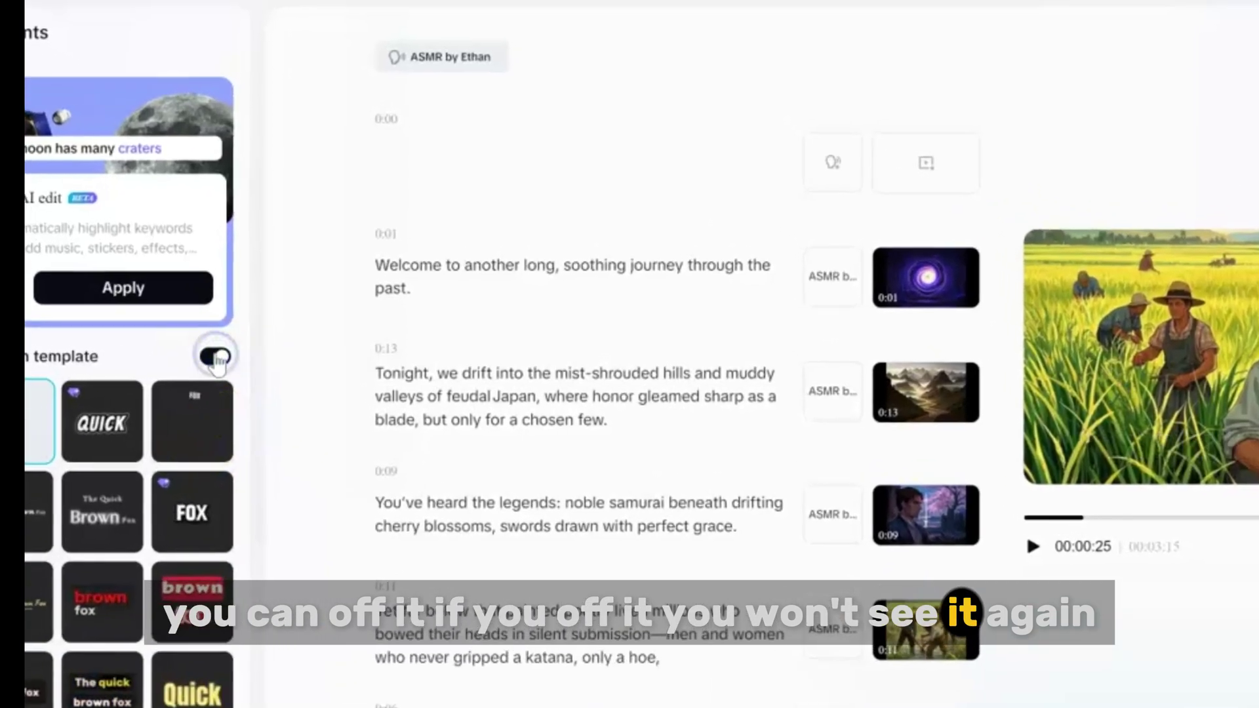
pyautogui.click(235, 358)
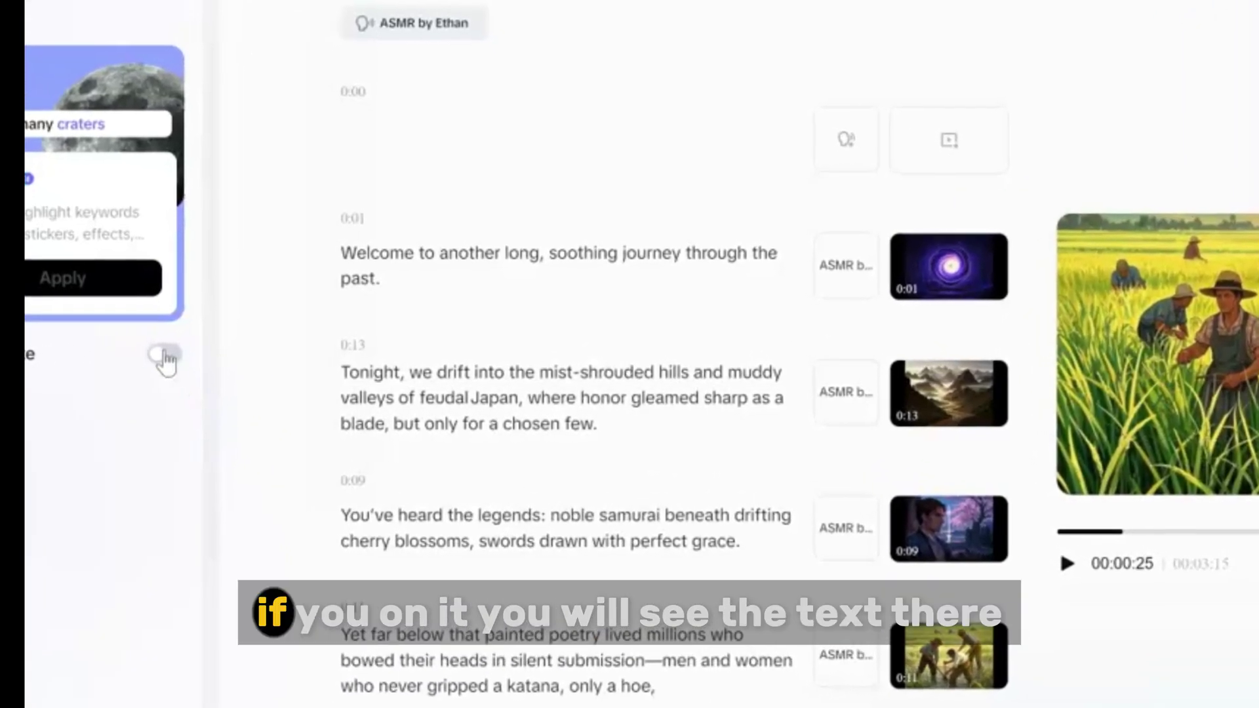
pyautogui.click(161, 352)
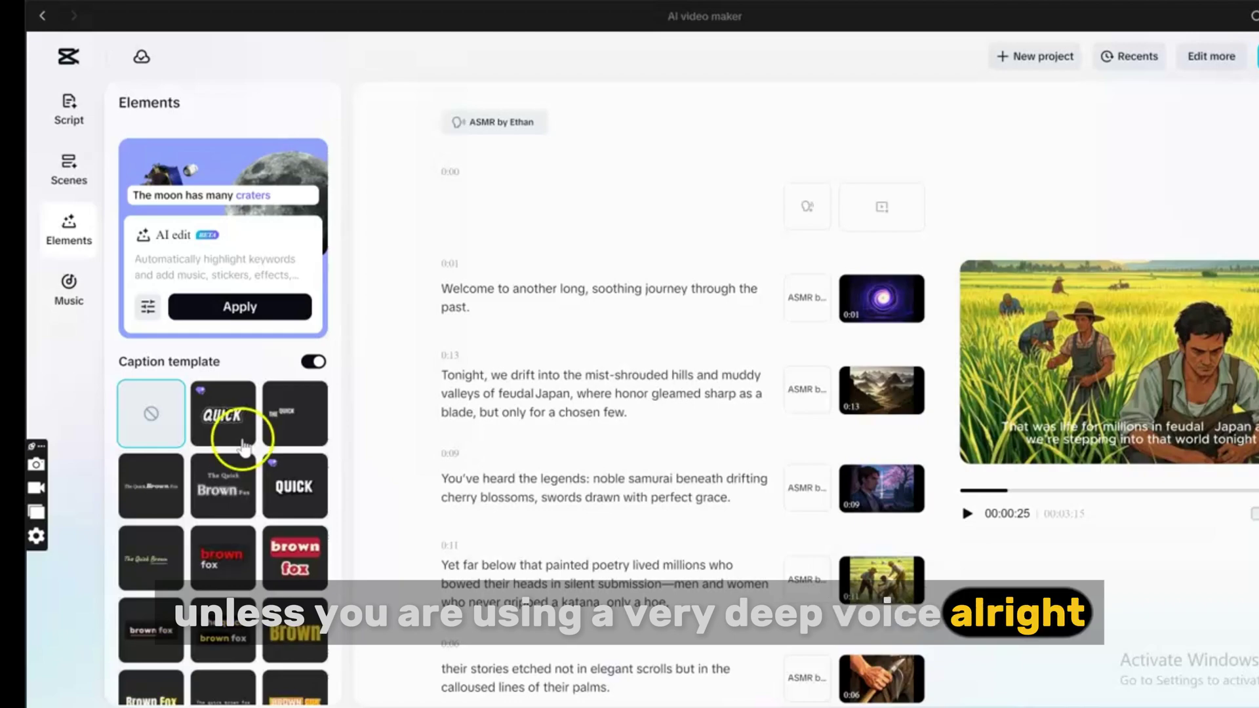
# Step: Show the background music library and the option for further editing of the video
pyautogui.click(71, 294)
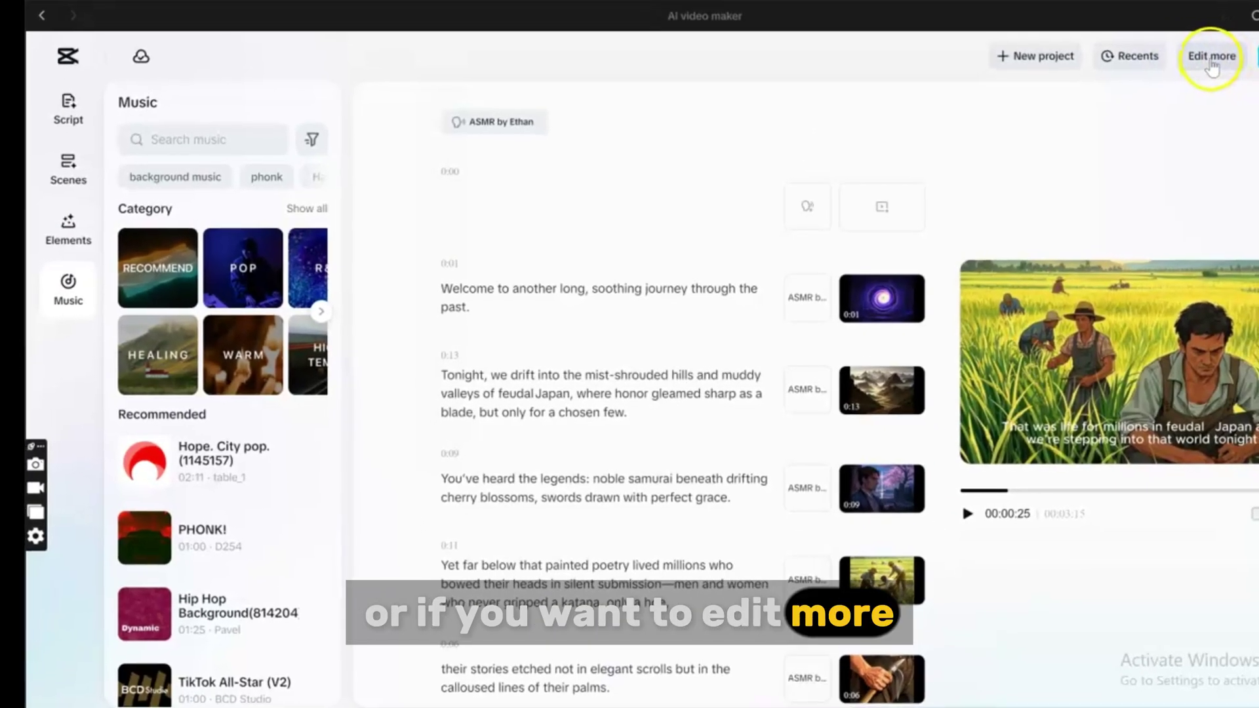
pyautogui.click(1211, 59)
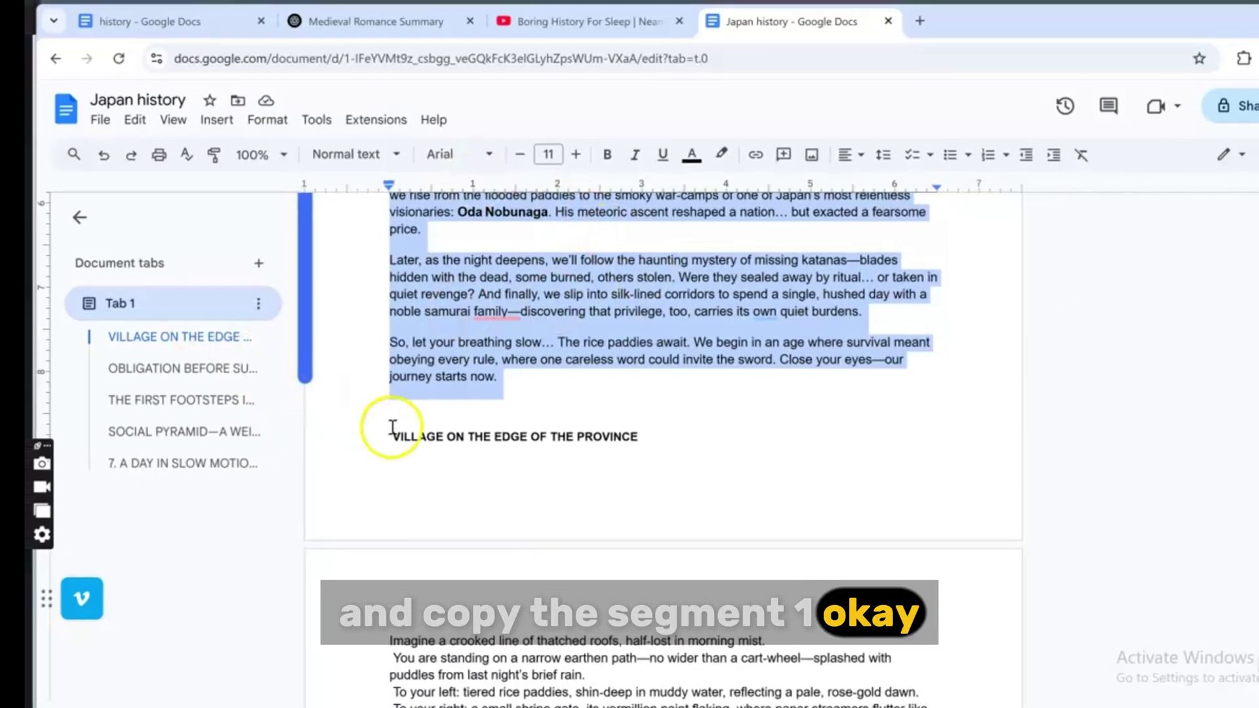
# Step: In the Japan history document, copy only the first part of Segment 1, starting at the heading "VILLAGE ON THE EDGE OF THE PROVINCE"
pyautogui.click(419, 448)
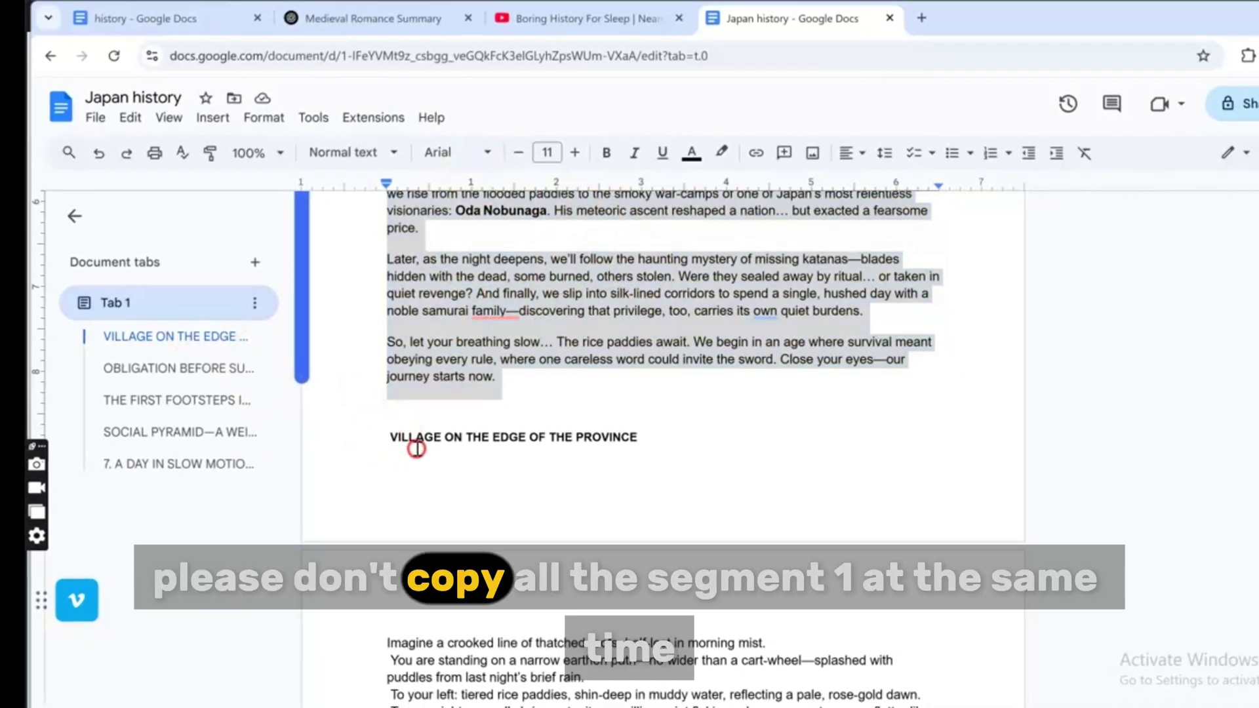
pyautogui.rightClick(613, 506)
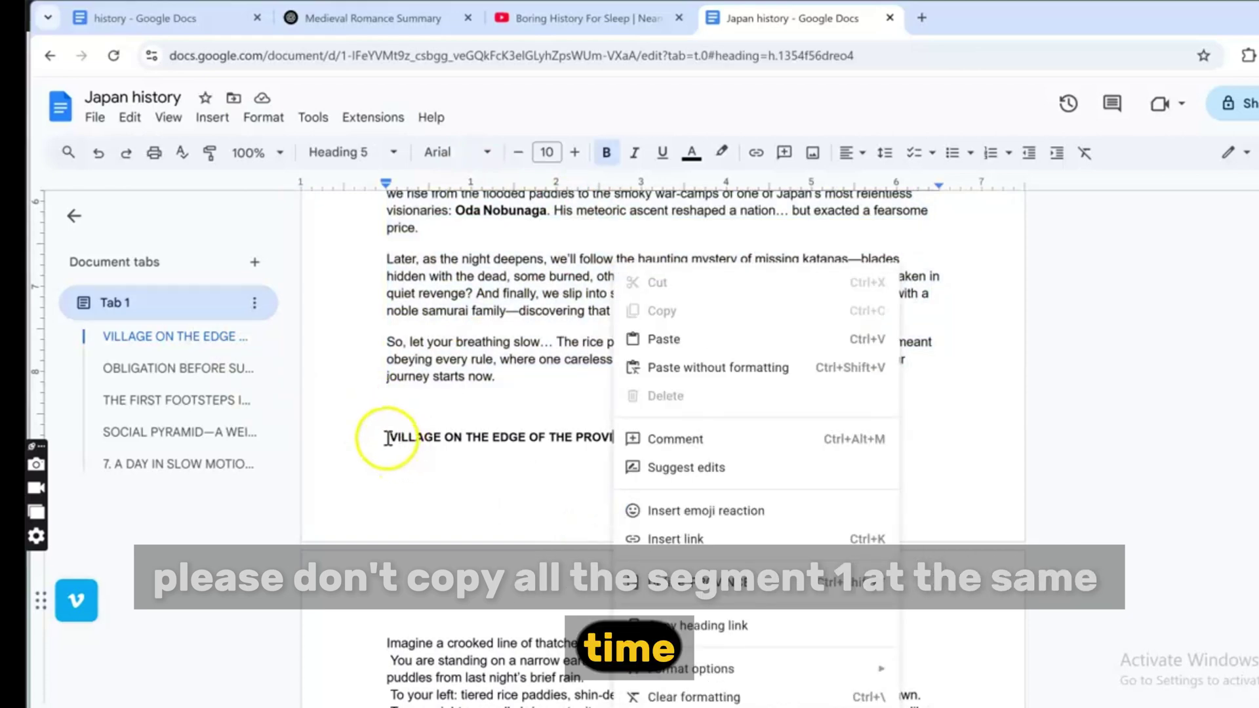
pyautogui.moveTo(388, 438); pyautogui.dragTo(895, 695)
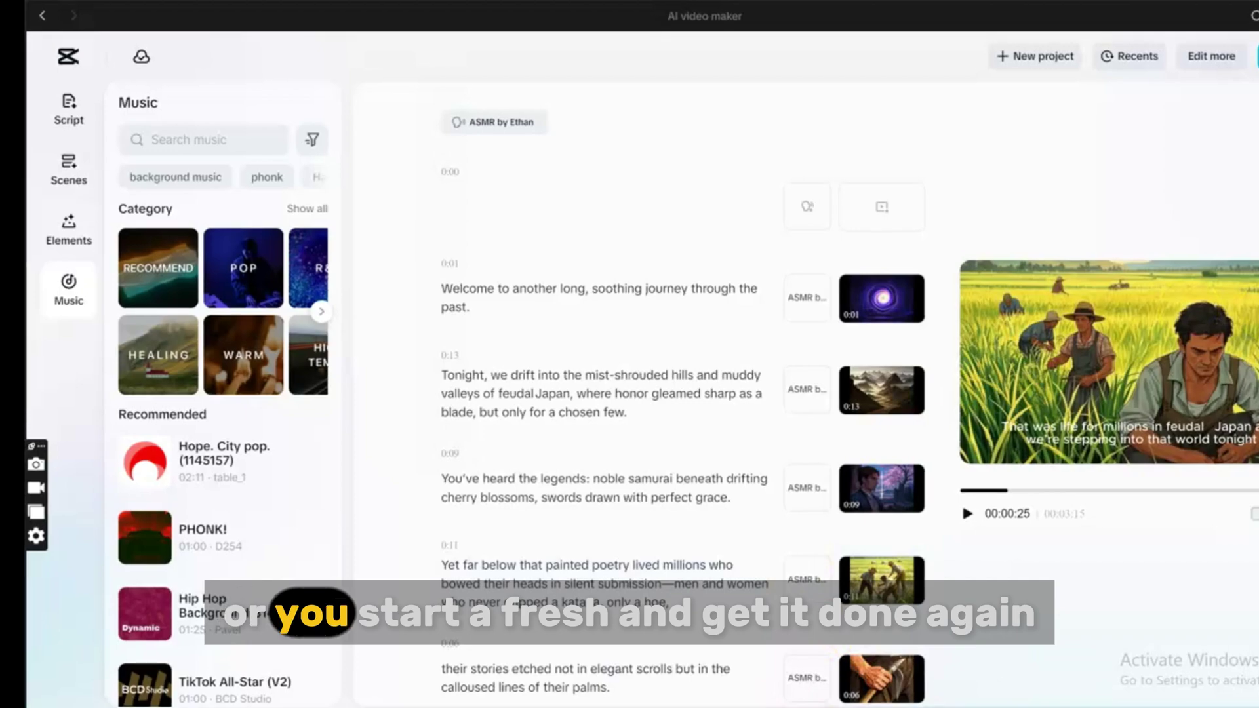
# Step: Close the finished introduction project and paste the copied Segment 1 text as the script of a new AI video
pyautogui.hotkey('alt', 'F4')
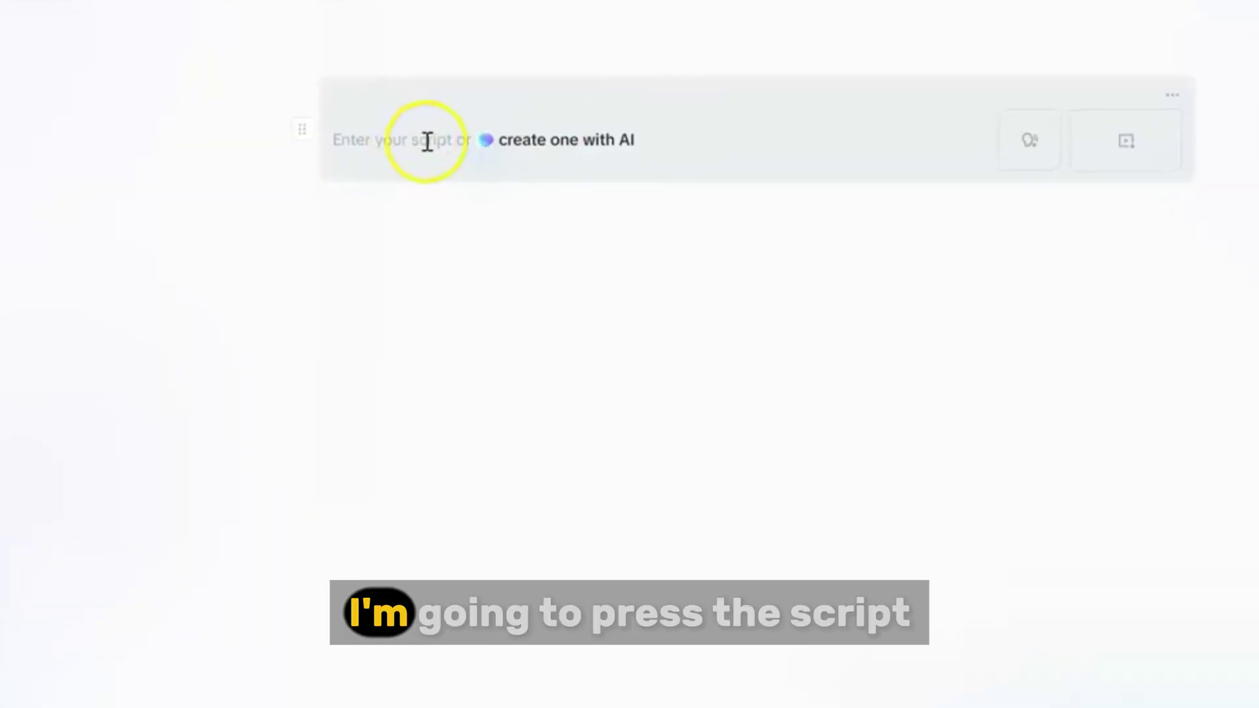
pyautogui.rightClick(418, 135)
pyautogui.click(490, 278)
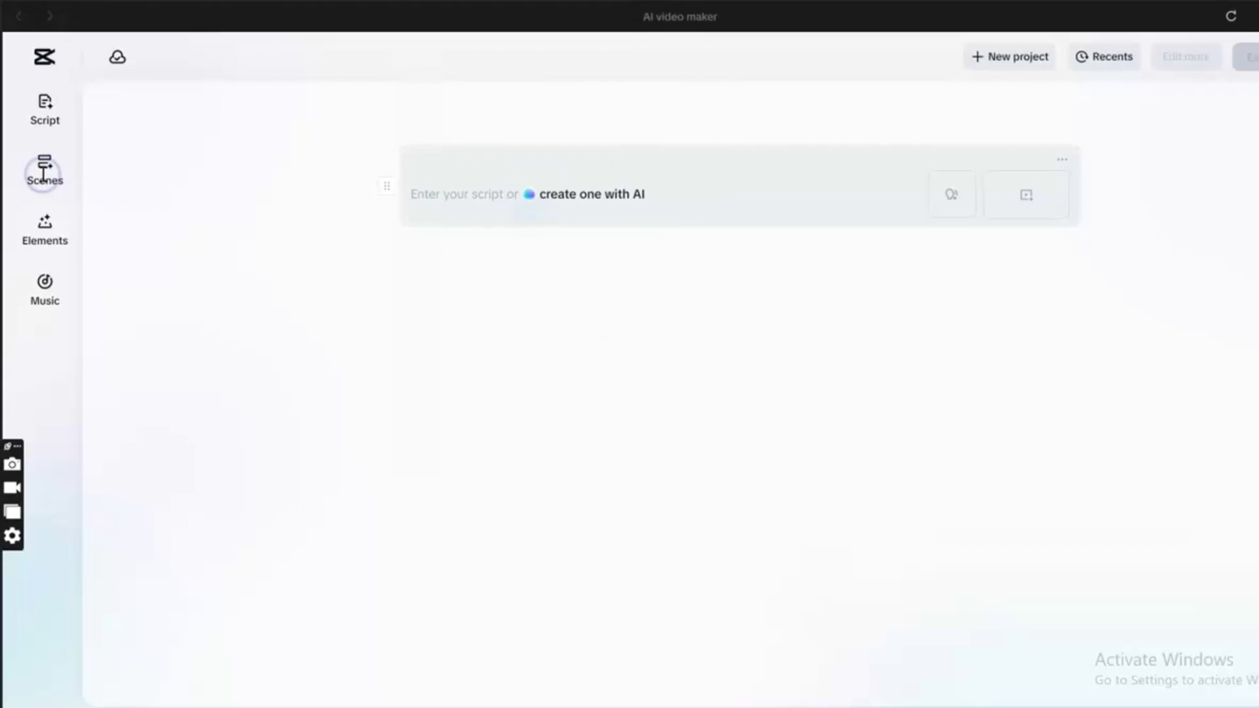
# Step: Open the voiceover settings for the new script's scenes and choose the ASMR by Ethan voice
pyautogui.click(42, 182)
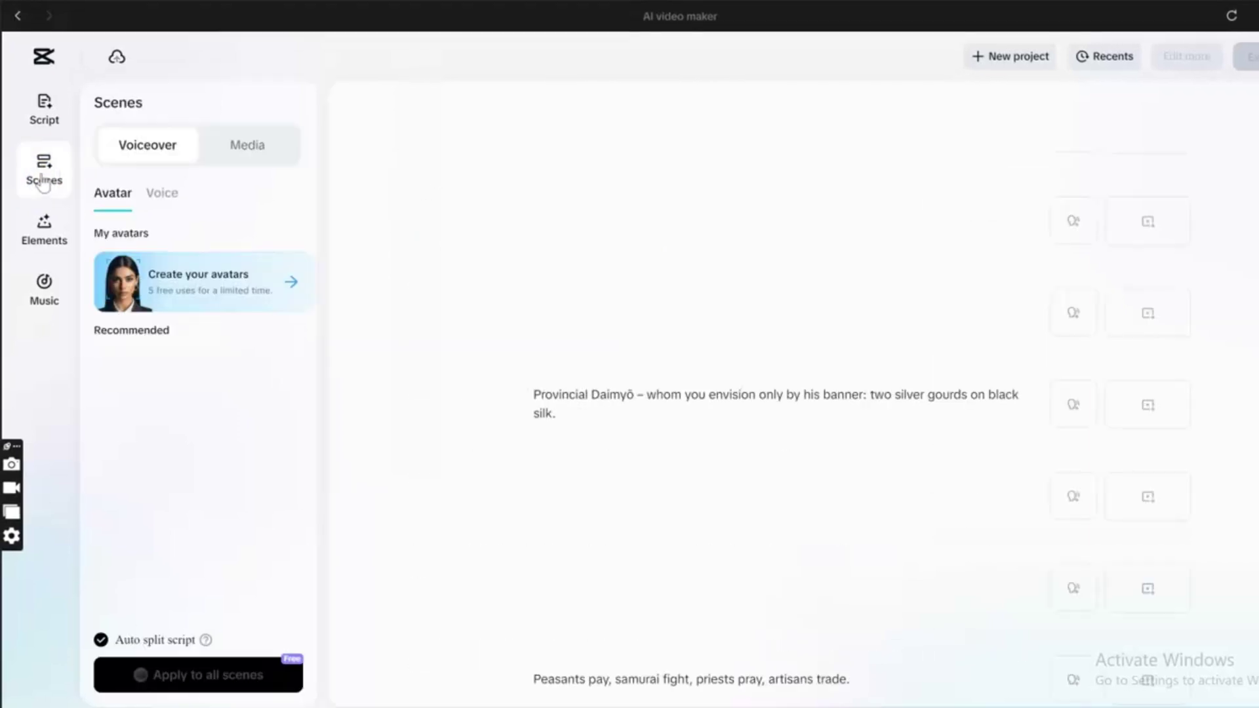
pyautogui.click(162, 192)
pyautogui.click(190, 510)
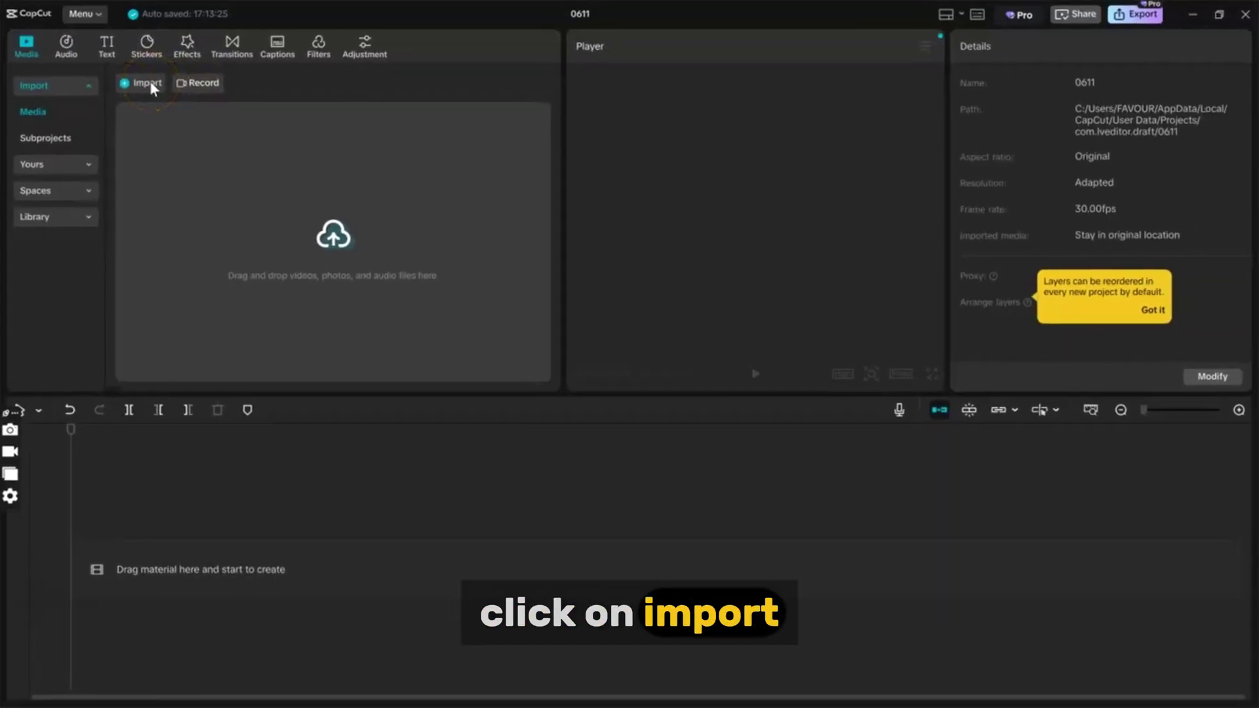
# Step: In the CapCut editor, import Japan.mp4, japan (2).mp4, history 3.mp4 and japan 4.mp4, place them on the timeline and raise the first clip's volume
pyautogui.click(149, 82)
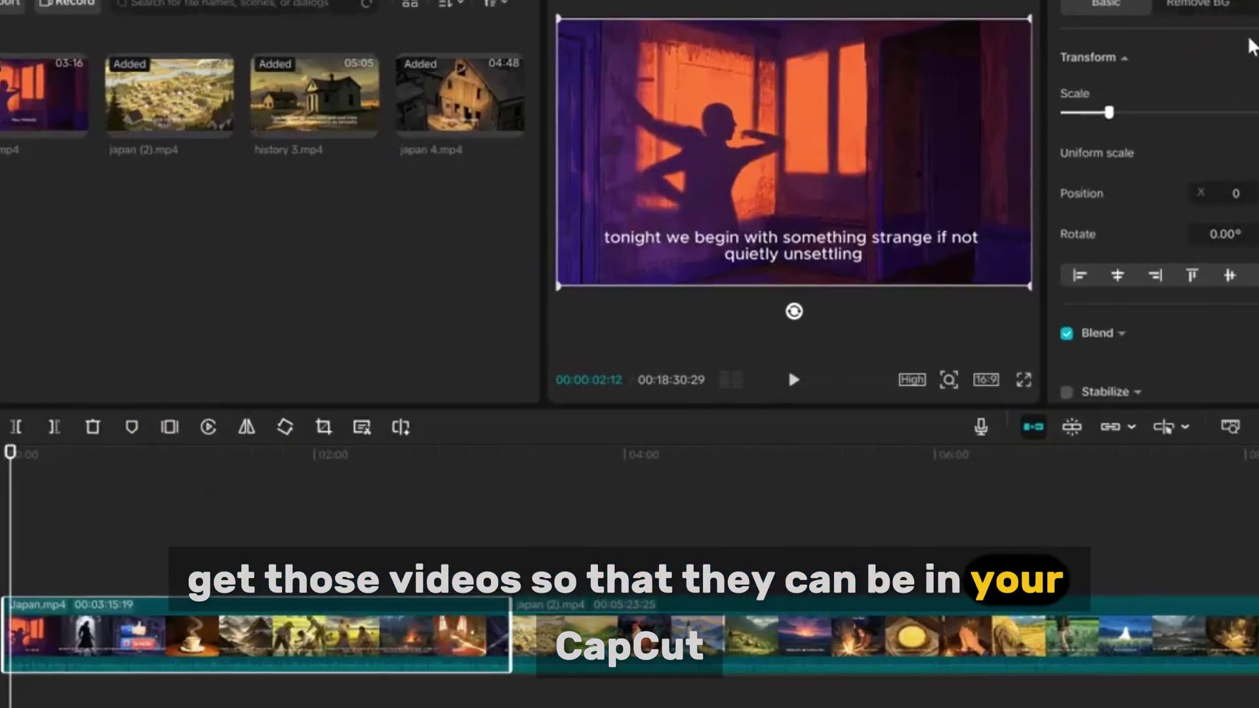
pyautogui.click(1016, 49)
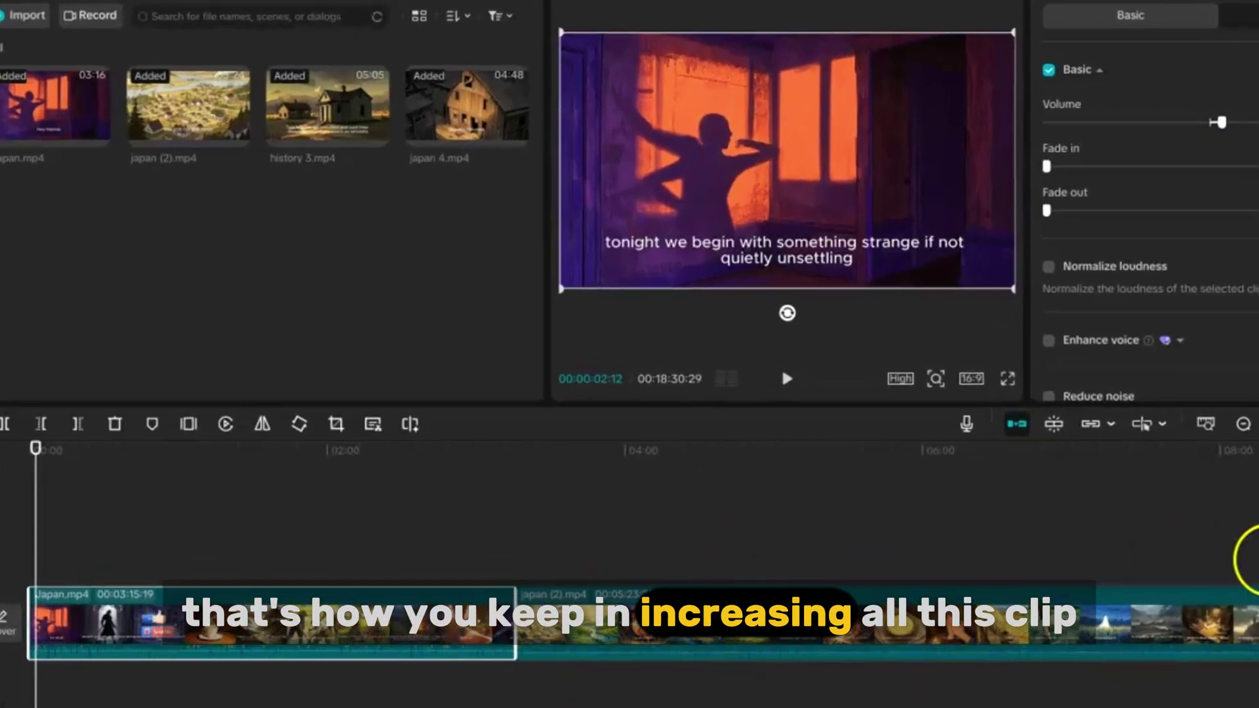
pyautogui.click(1257, 547)
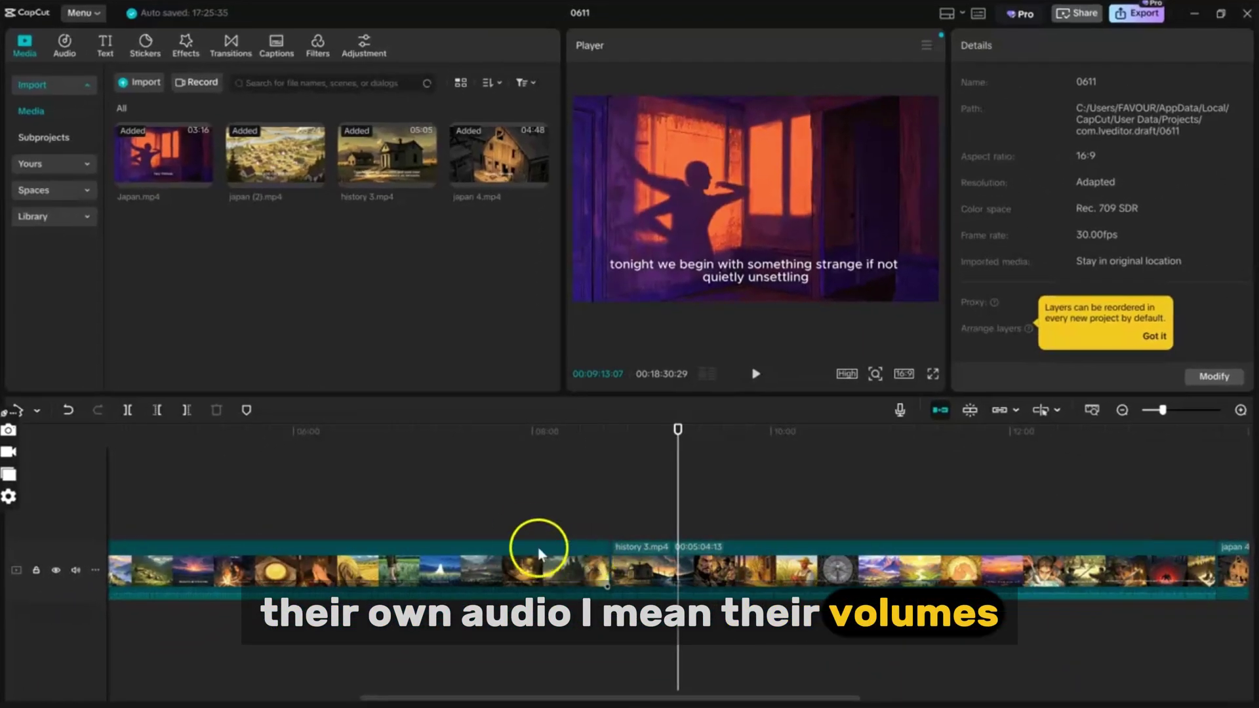
# Step: Add the Gold Sequins video effect at the start of the timeline and extend it to the end of the video
pyautogui.press('Home')
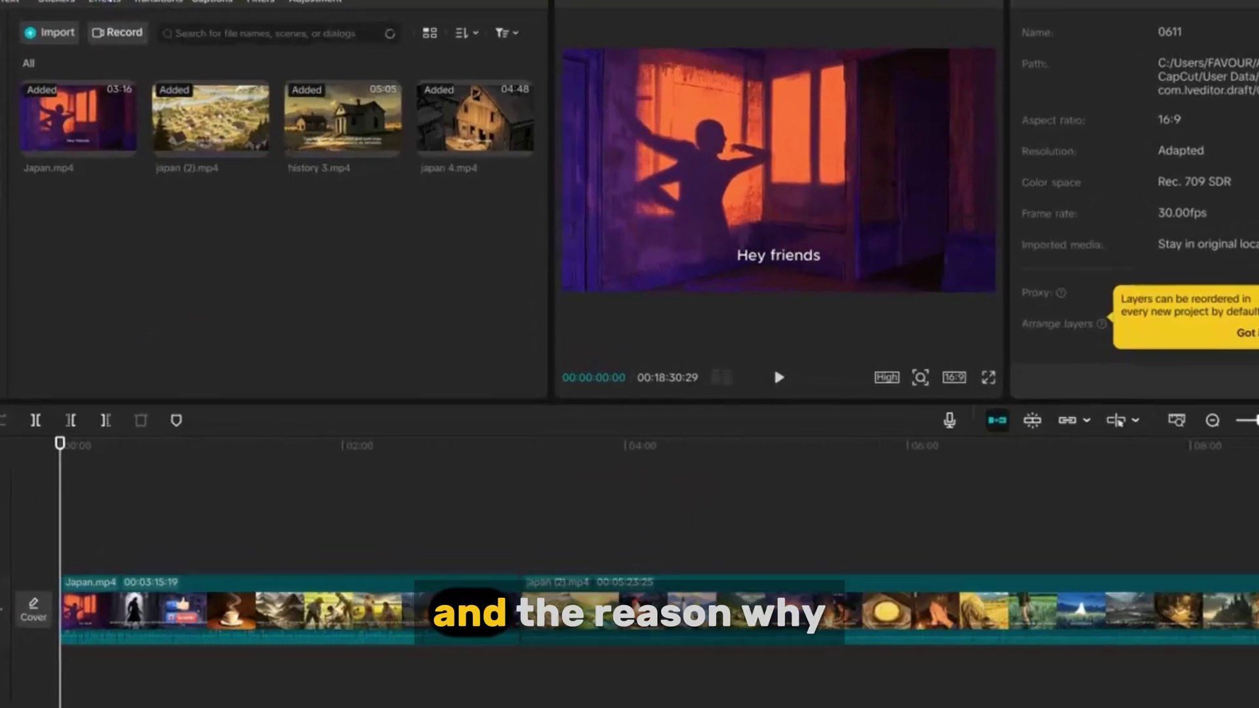
pyautogui.click(105, 1)
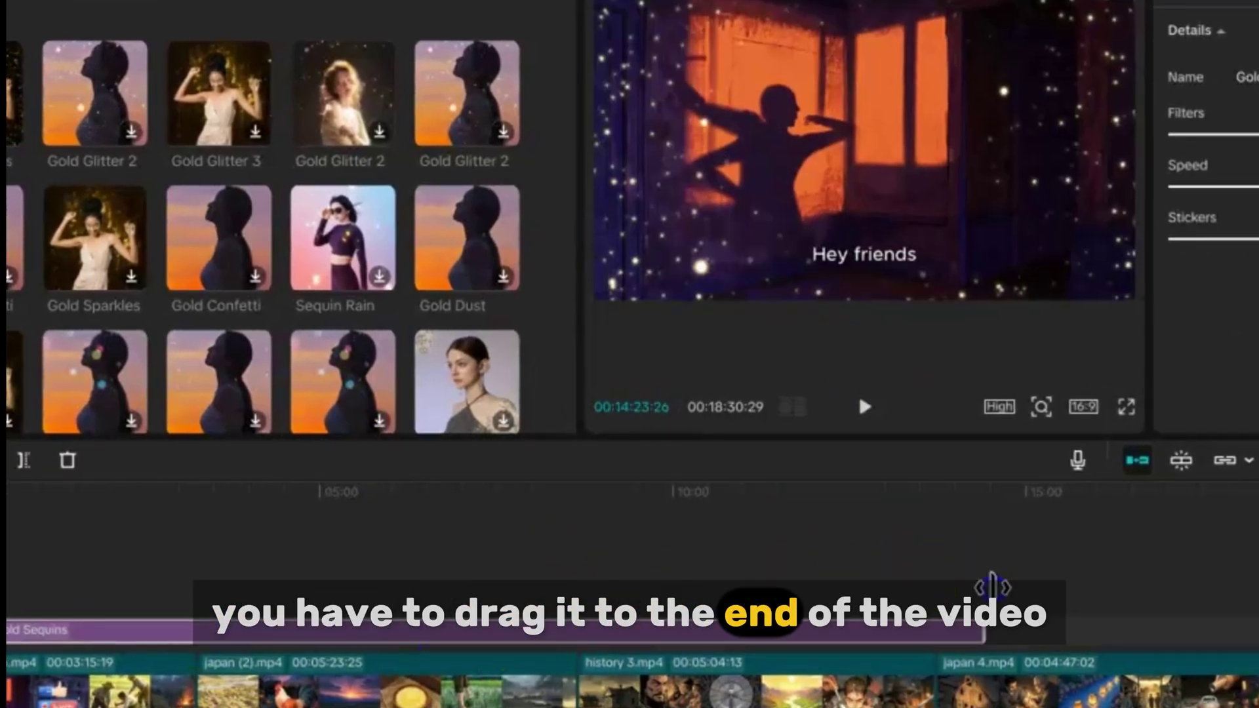
pyautogui.moveTo(992, 586); pyautogui.dragTo(1106, 550)
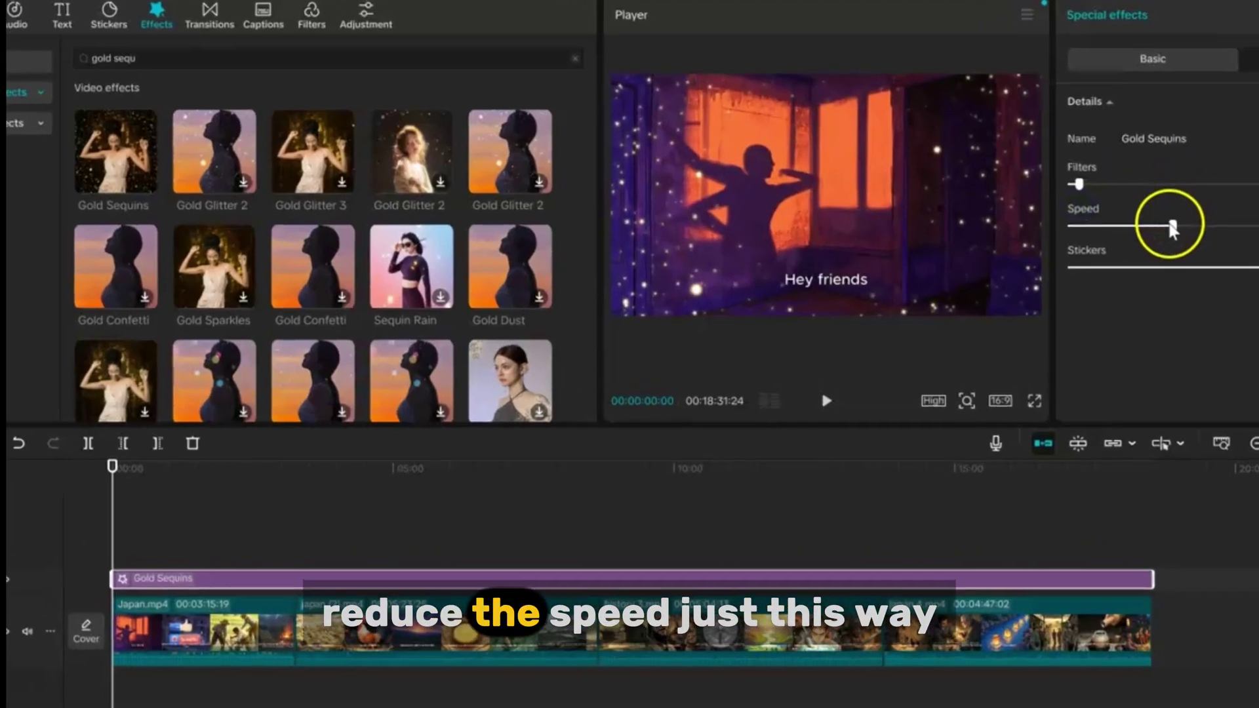
# Step: Lower the Gold Sequins effect's filters, speed and stickers values to near their minimum and preview the opening seconds
pyautogui.moveTo(1125, 240); pyautogui.dragTo(1089, 242)
pyautogui.moveTo(1178, 213); pyautogui.dragTo(1201, 201)
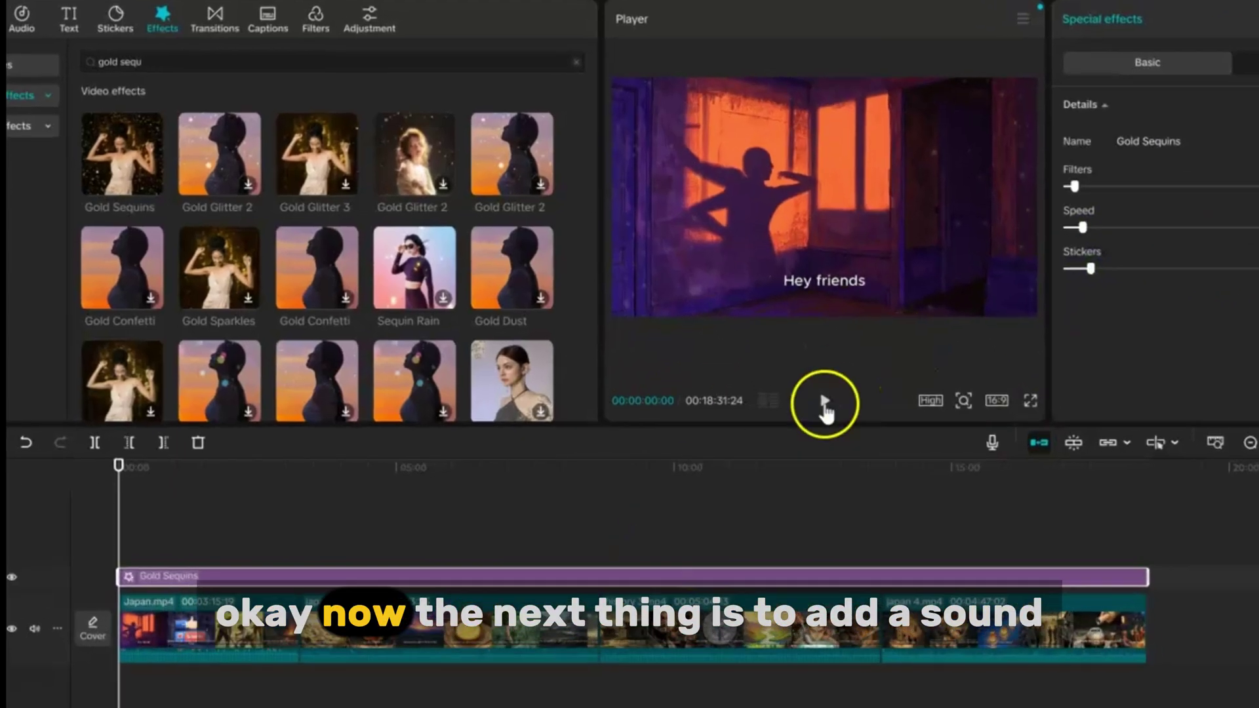
pyautogui.click(824, 406)
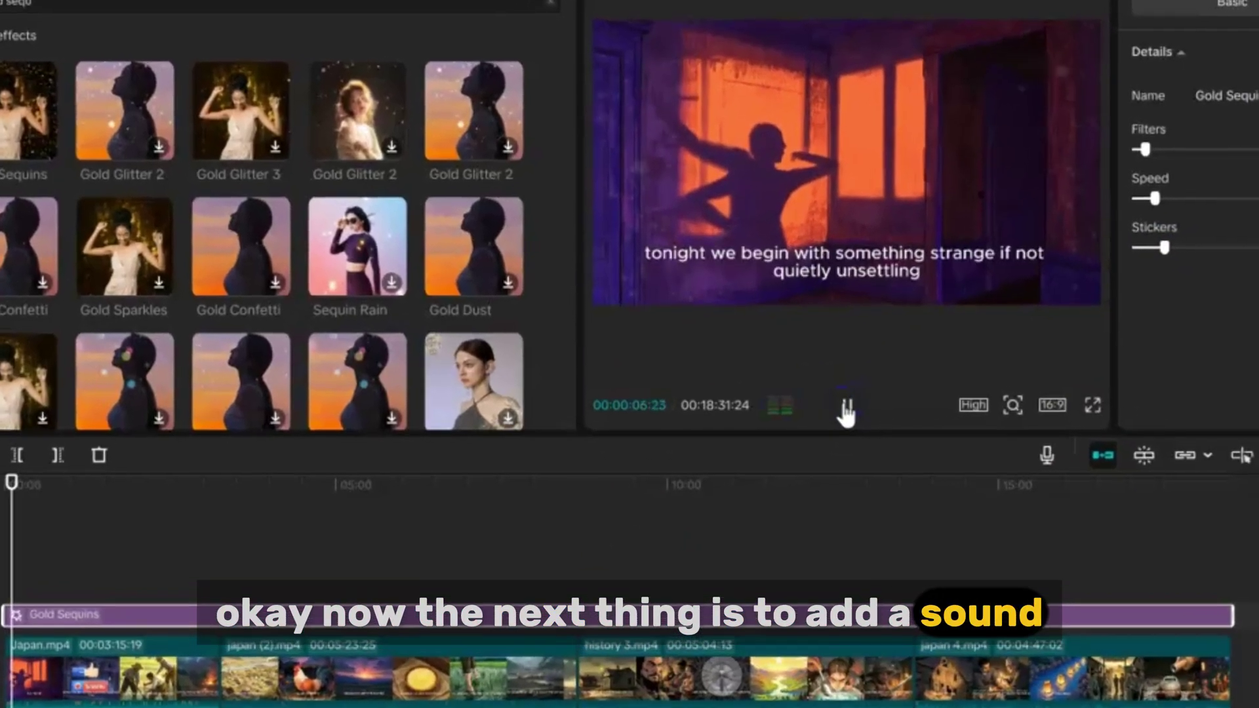
pyautogui.click(845, 410)
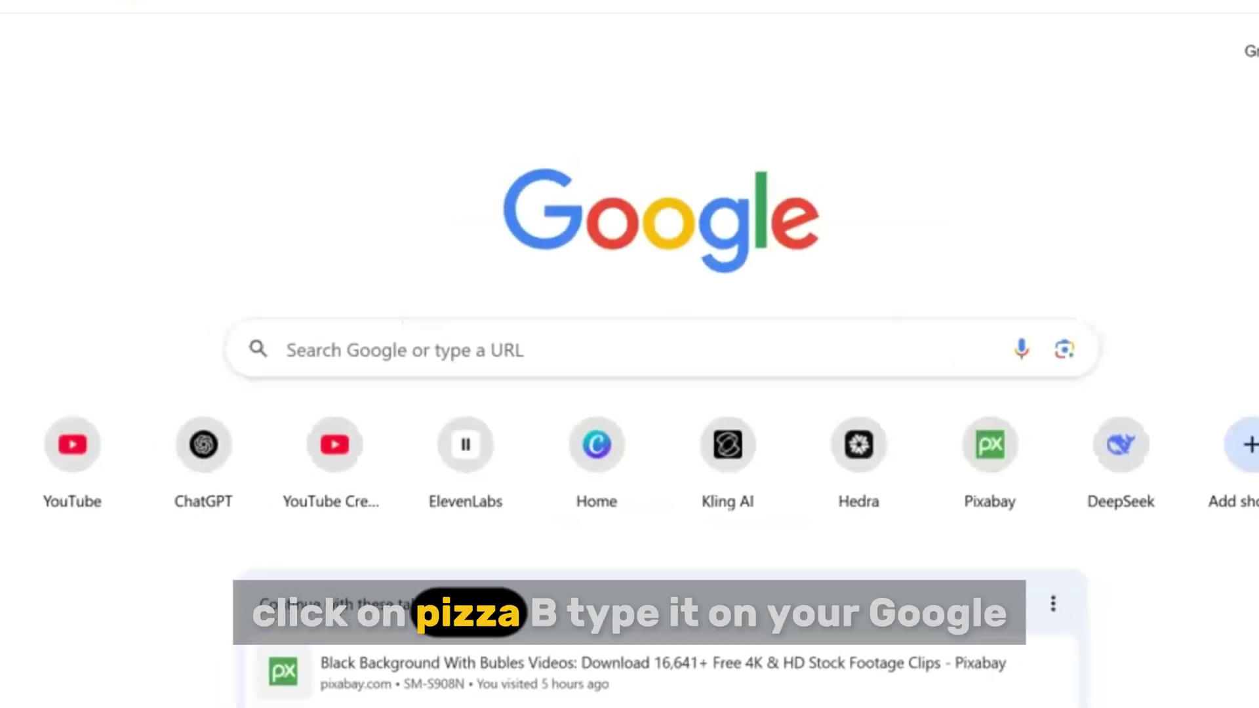
# Step: In the browser, open Pixabay's sound effects section and search for "historian foot sound"
pyautogui.click(269, 64)
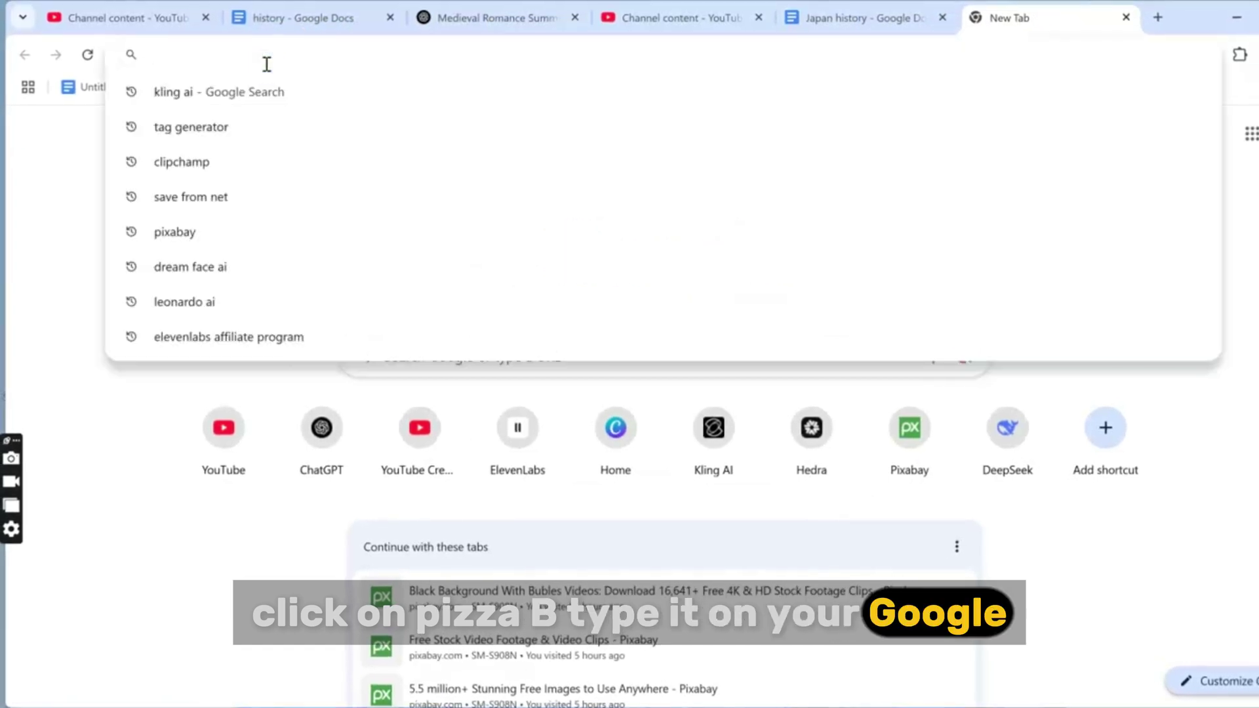
pyautogui.write('pixa')
pyautogui.press('Return')
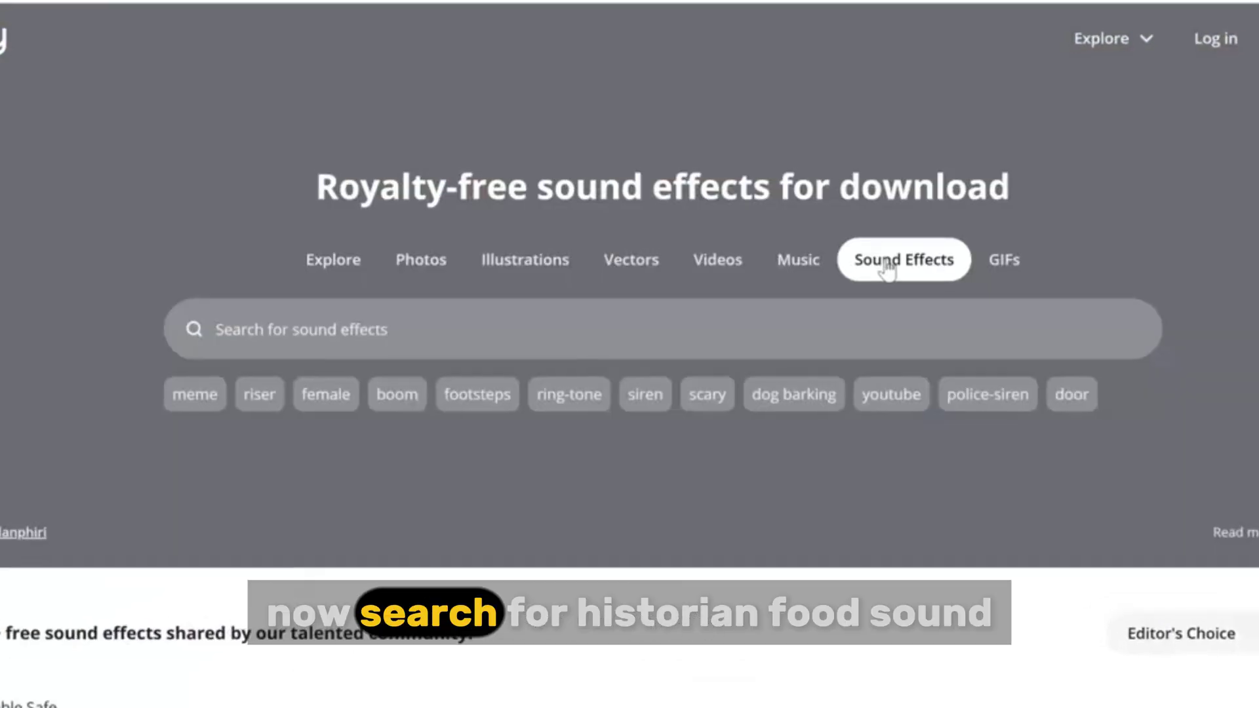
pyautogui.click(688, 328)
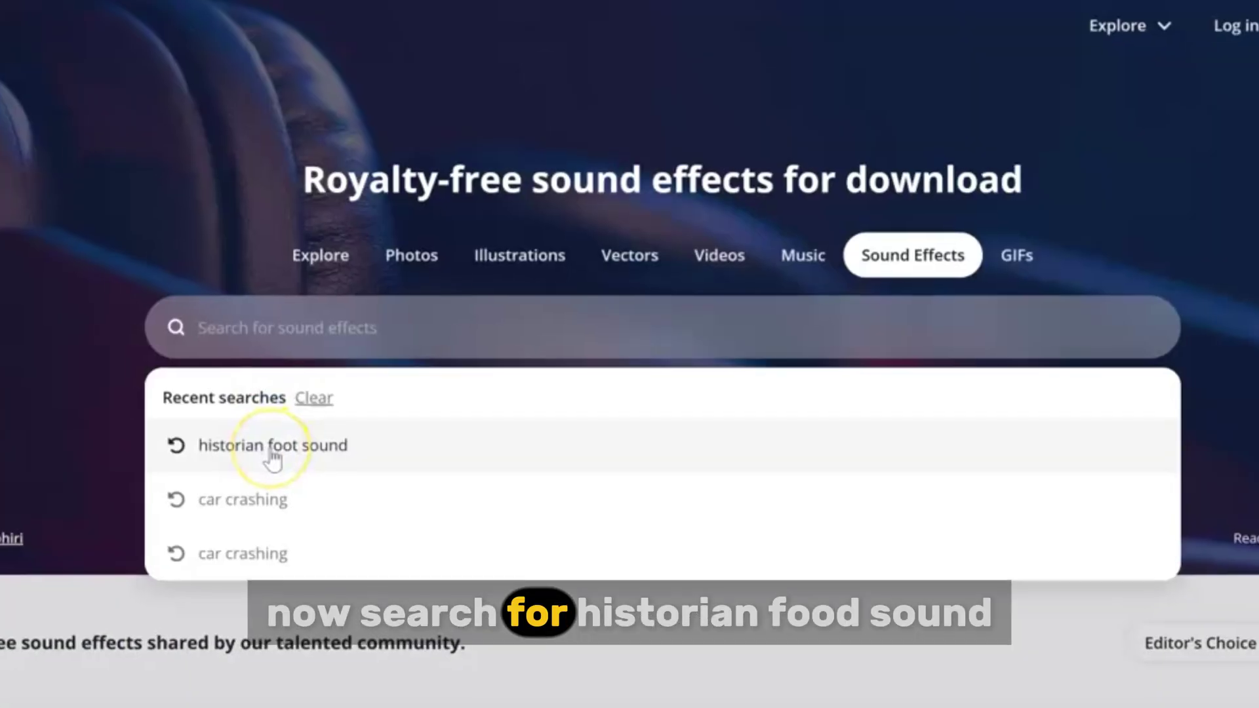
pyautogui.click(303, 452)
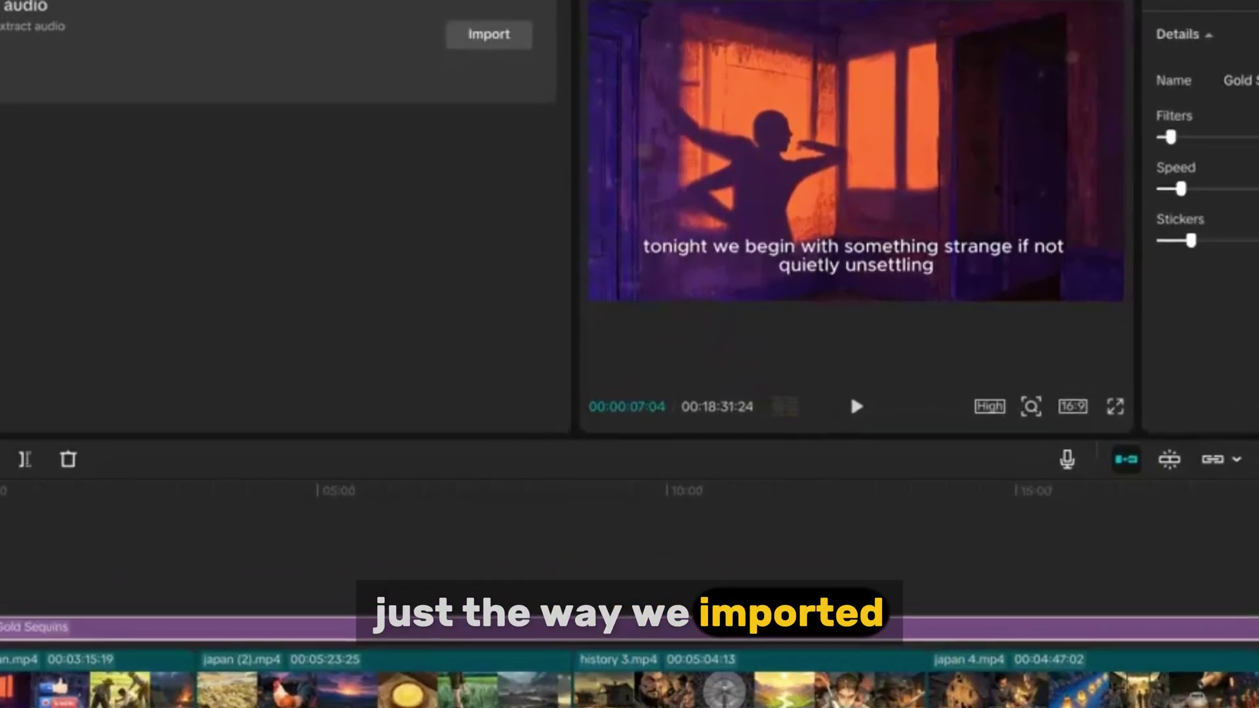
# Step: In CapCut, import the sound effect as extracted audio and add copies of it one after another under the video clips
pyautogui.click(489, 33)
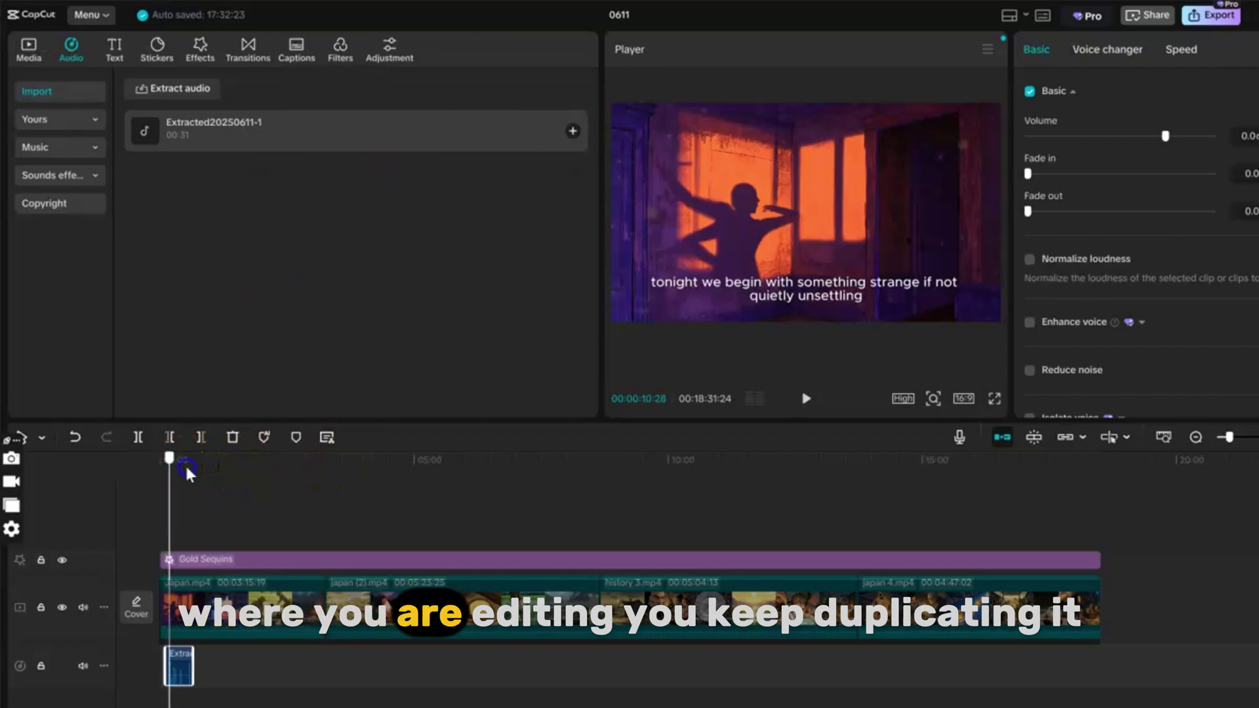
pyautogui.moveTo(208, 486); pyautogui.dragTo(195, 486)
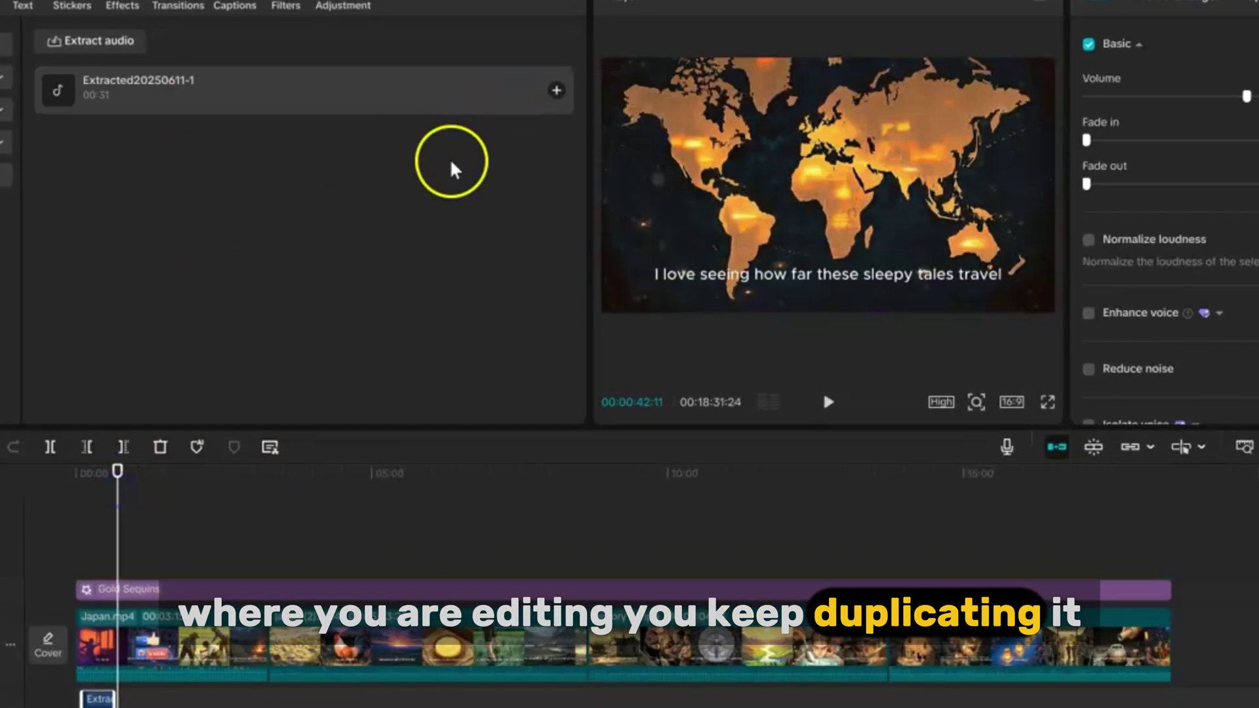
pyautogui.click(551, 76)
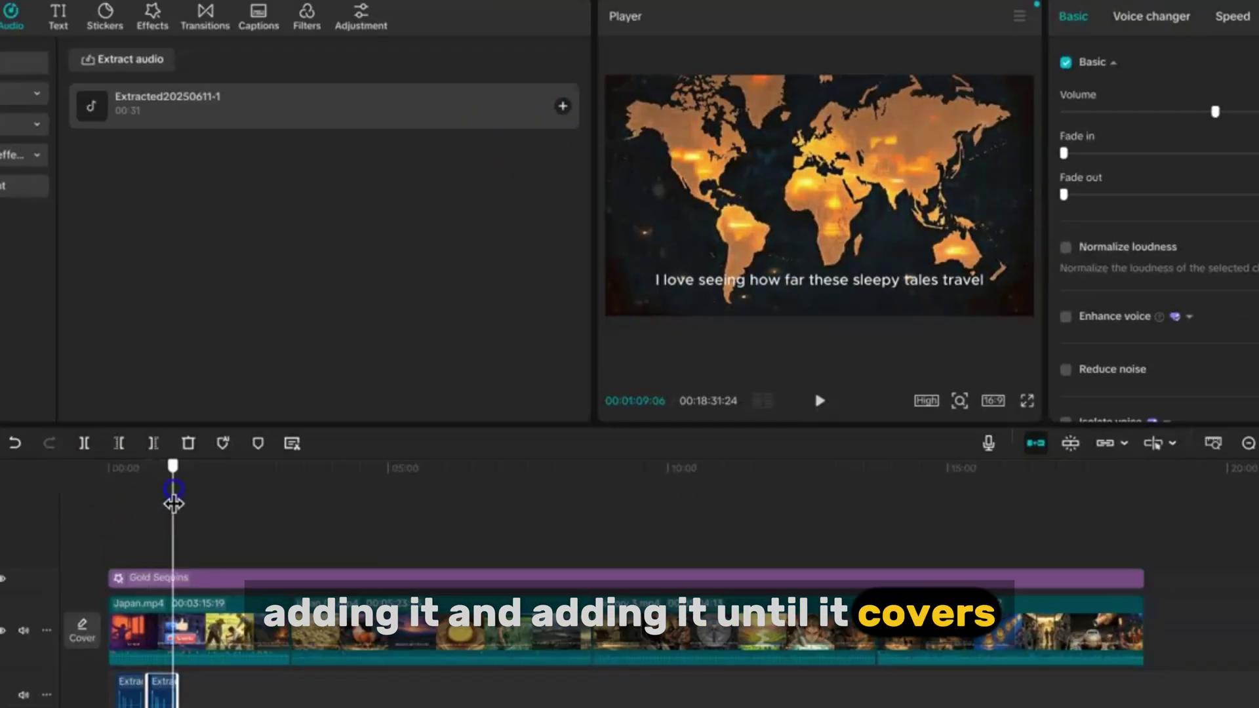
pyautogui.click(534, 35)
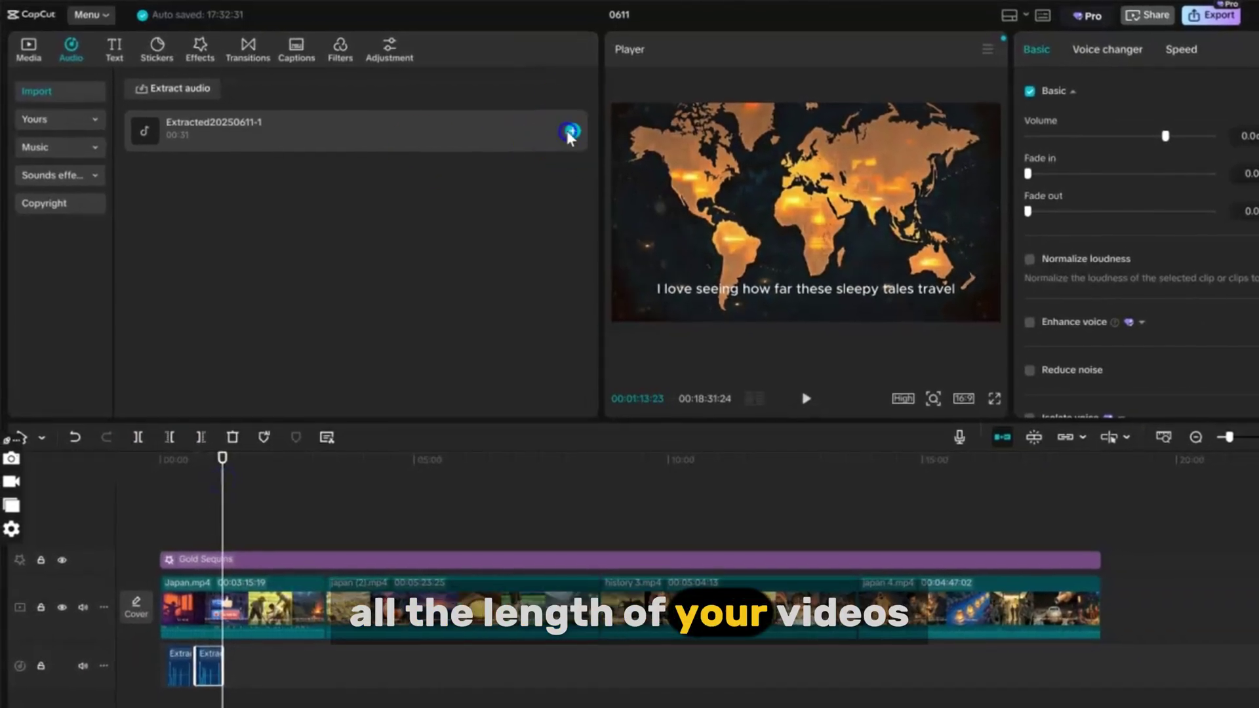
pyautogui.click(568, 131)
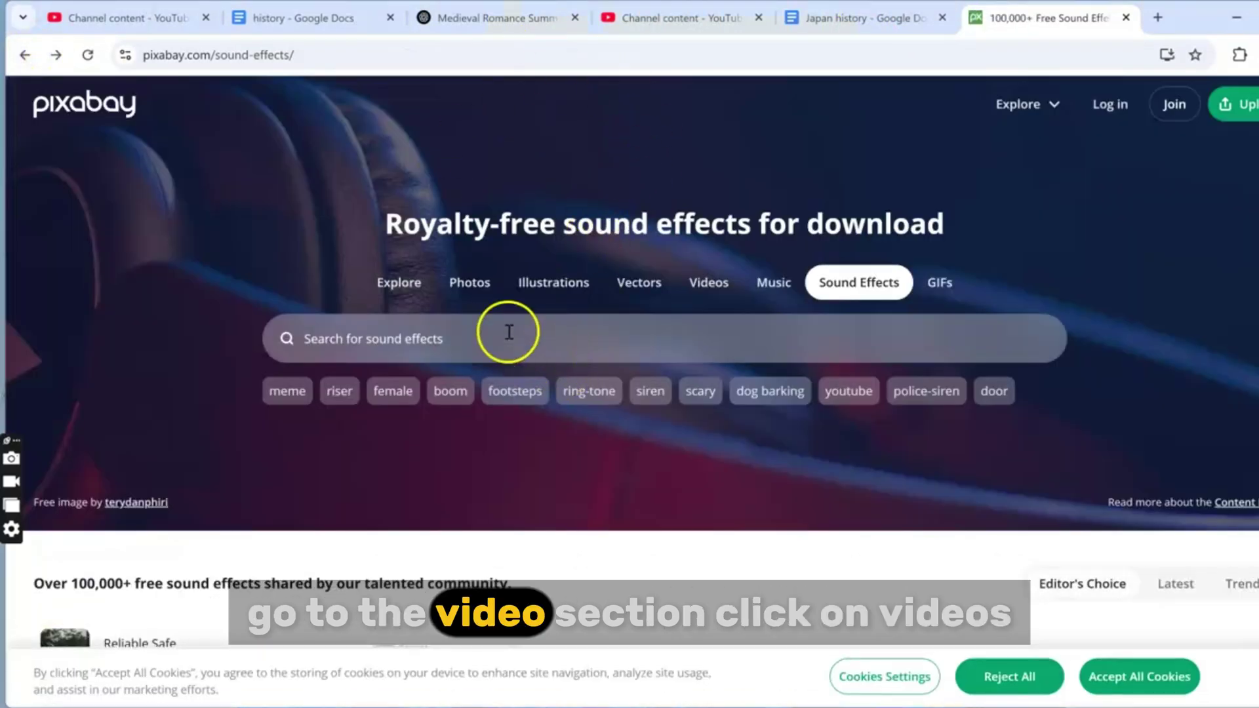
# Step: On Pixabay in the browser, search the stock videos for "black background with bubles"
pyautogui.click(713, 271)
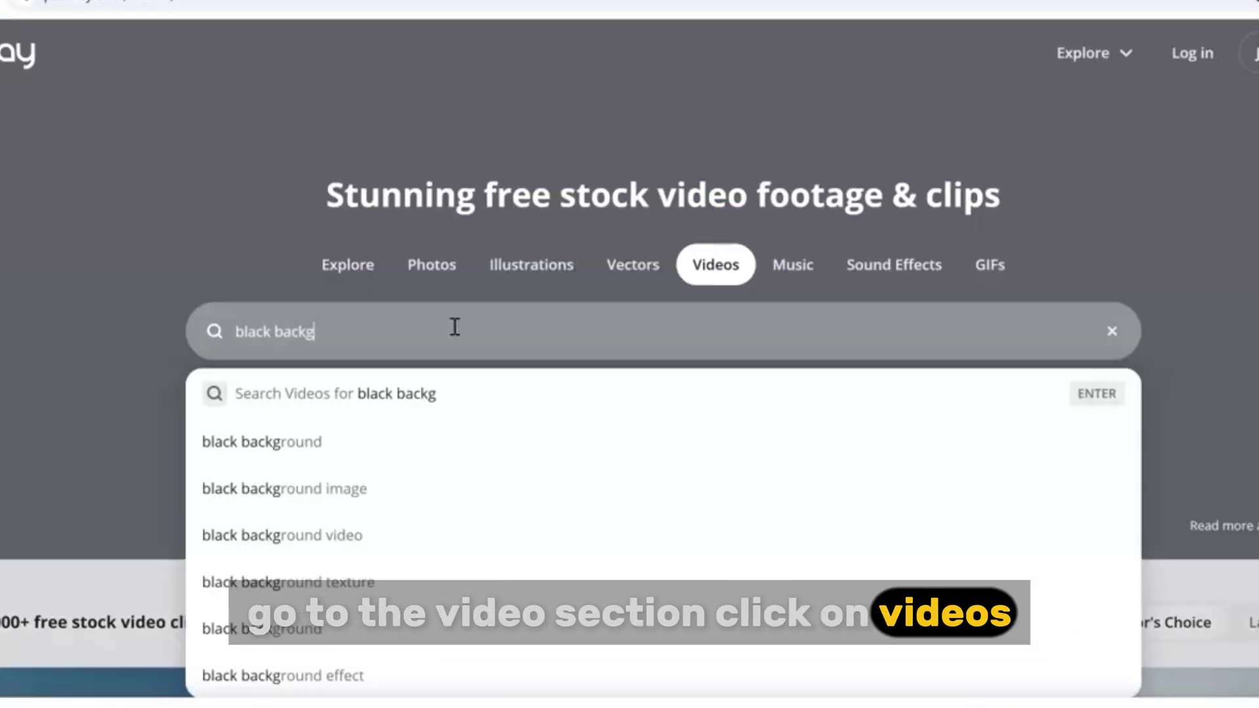
pyautogui.write('round')
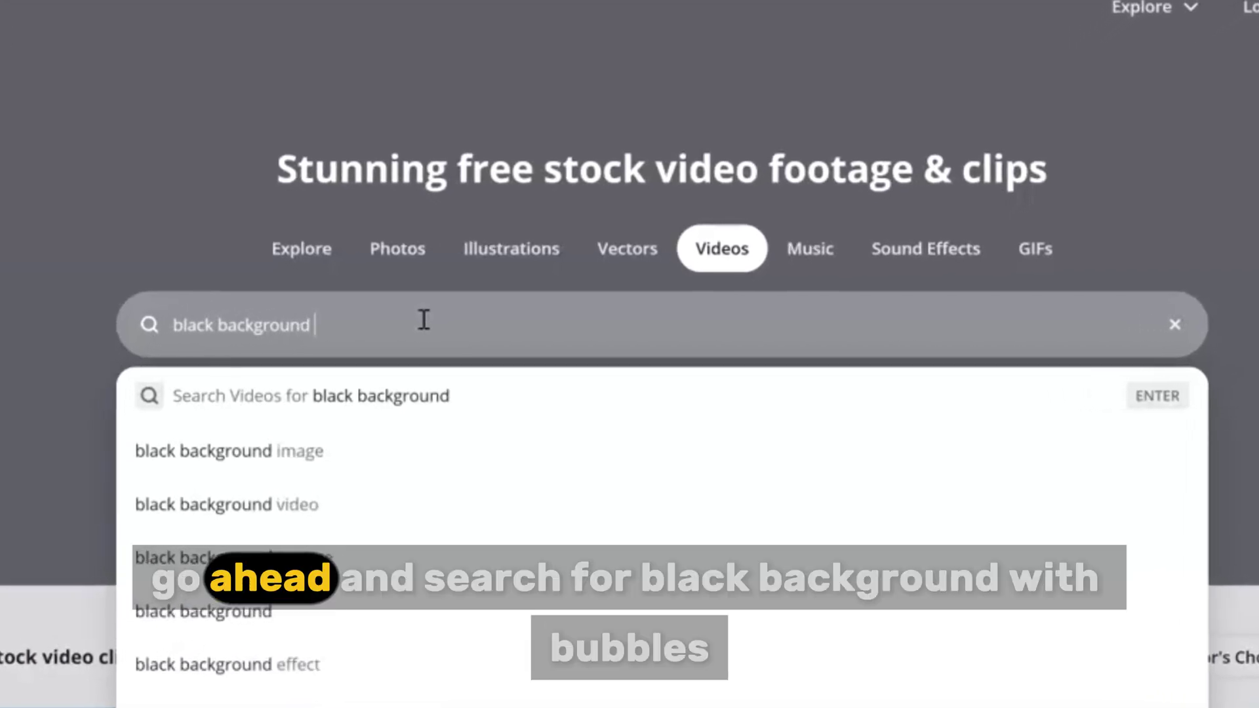
pyautogui.write(' with ')
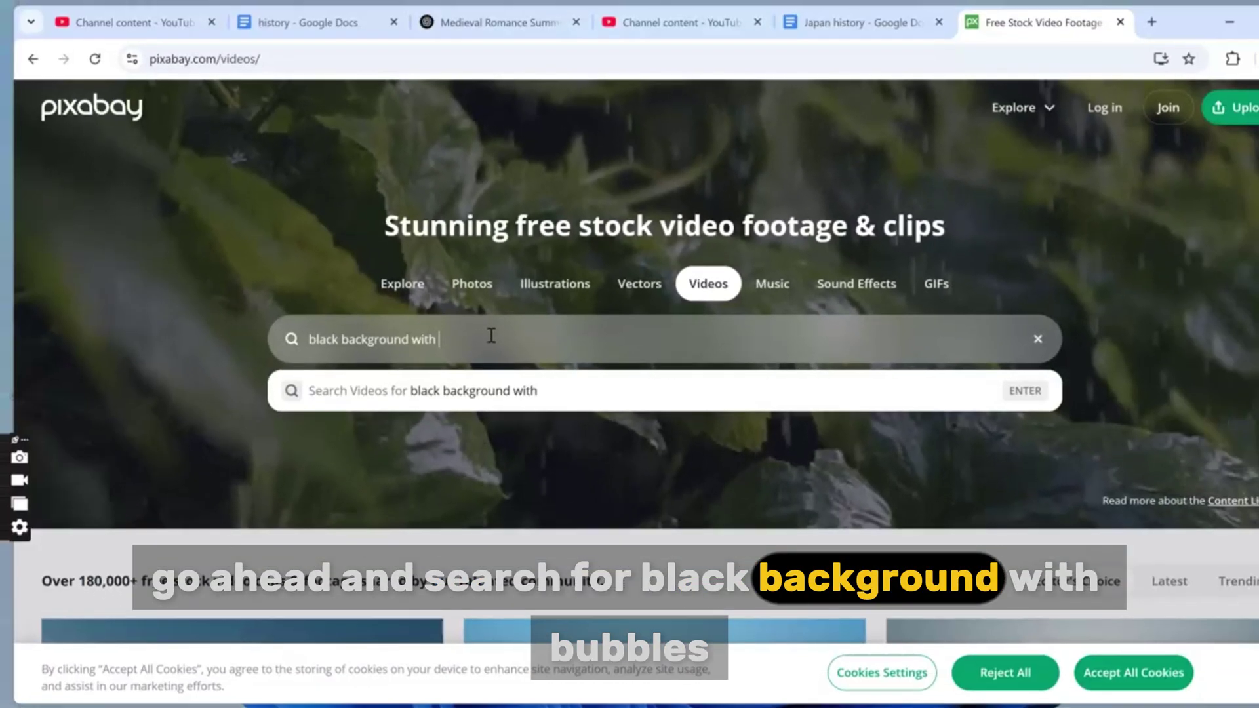
pyautogui.write('bubles')
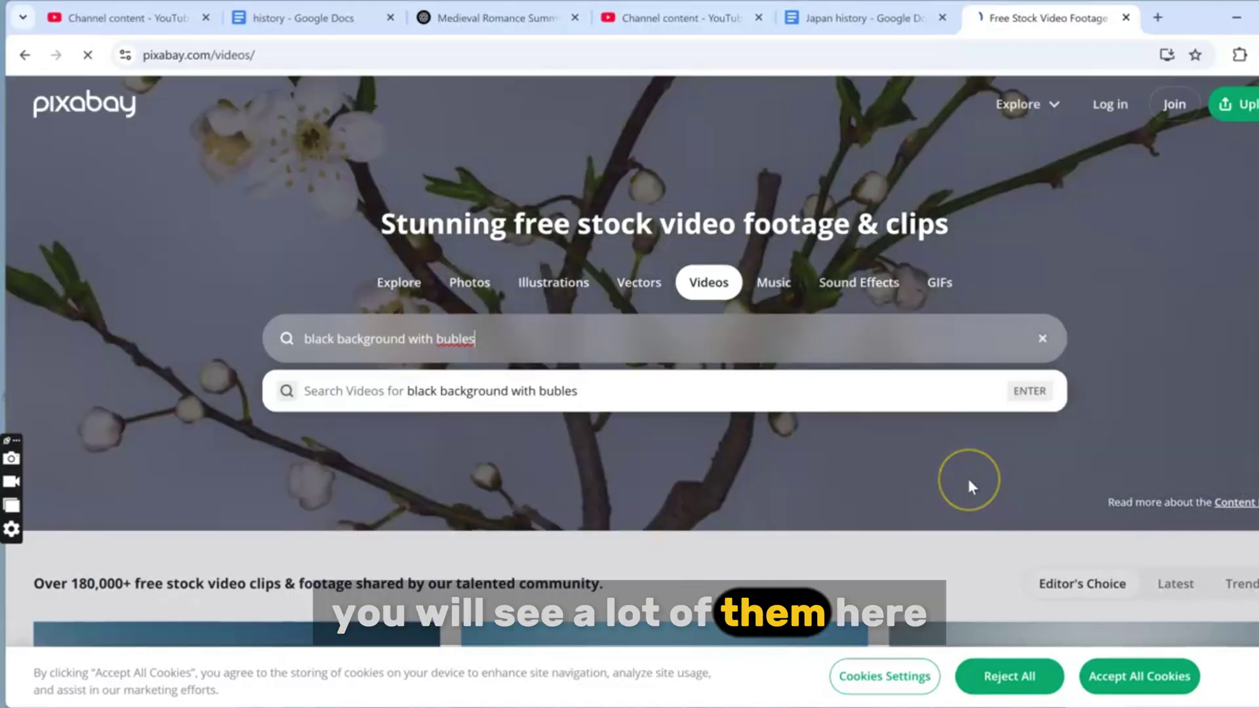
pyautogui.press('Return')
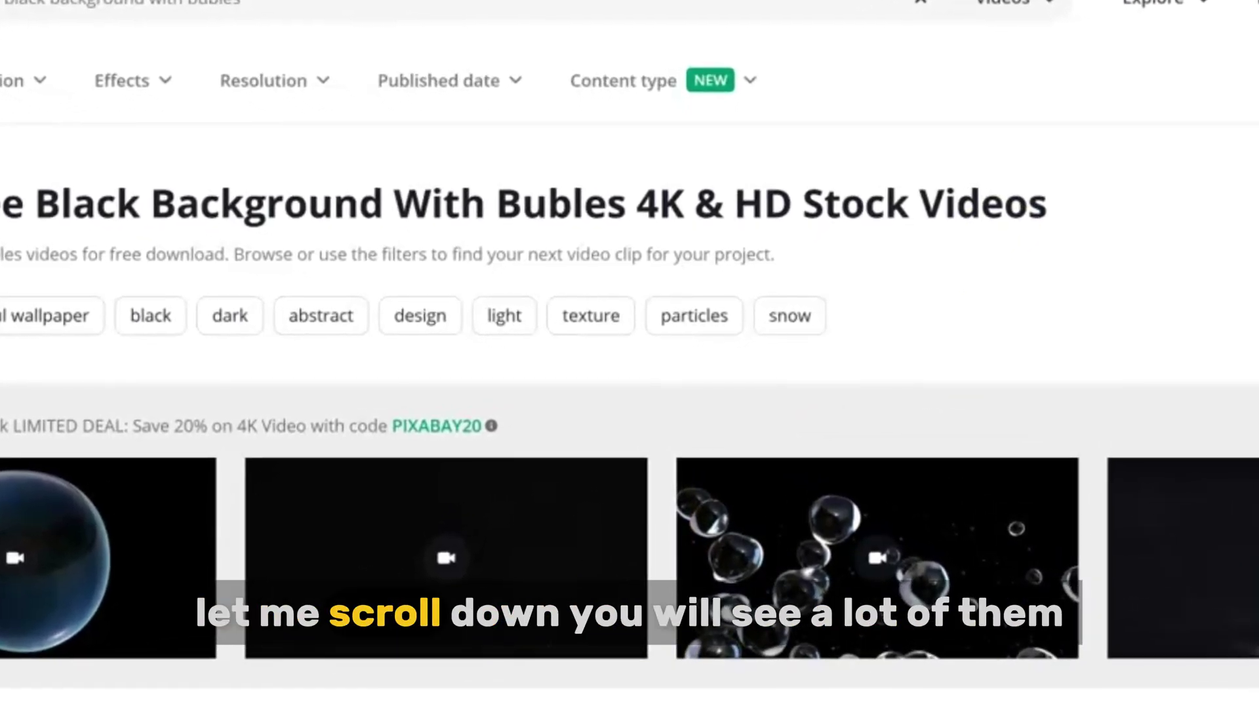
# Step: Browse the video results for a sparkling black background, open the Stars Glitter Sparkle clip and play its preview
pyautogui.scroll(-12, 630, 368)
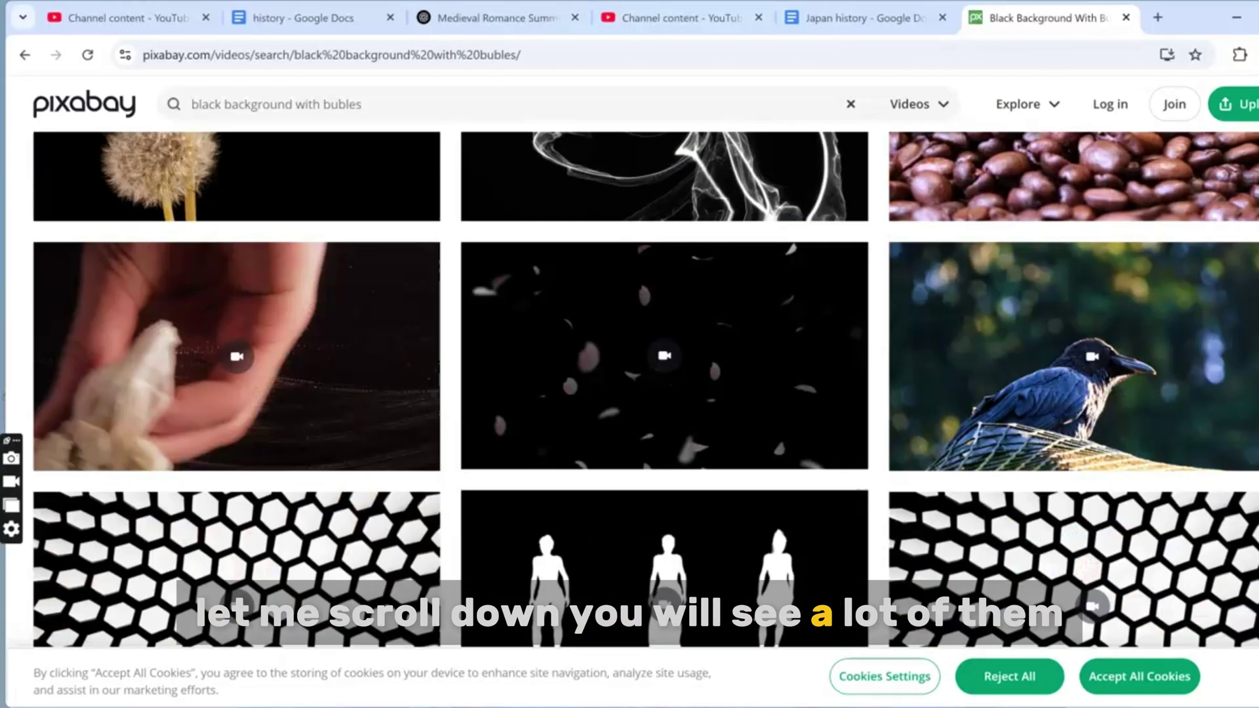
pyautogui.scroll(-14, 494, 167)
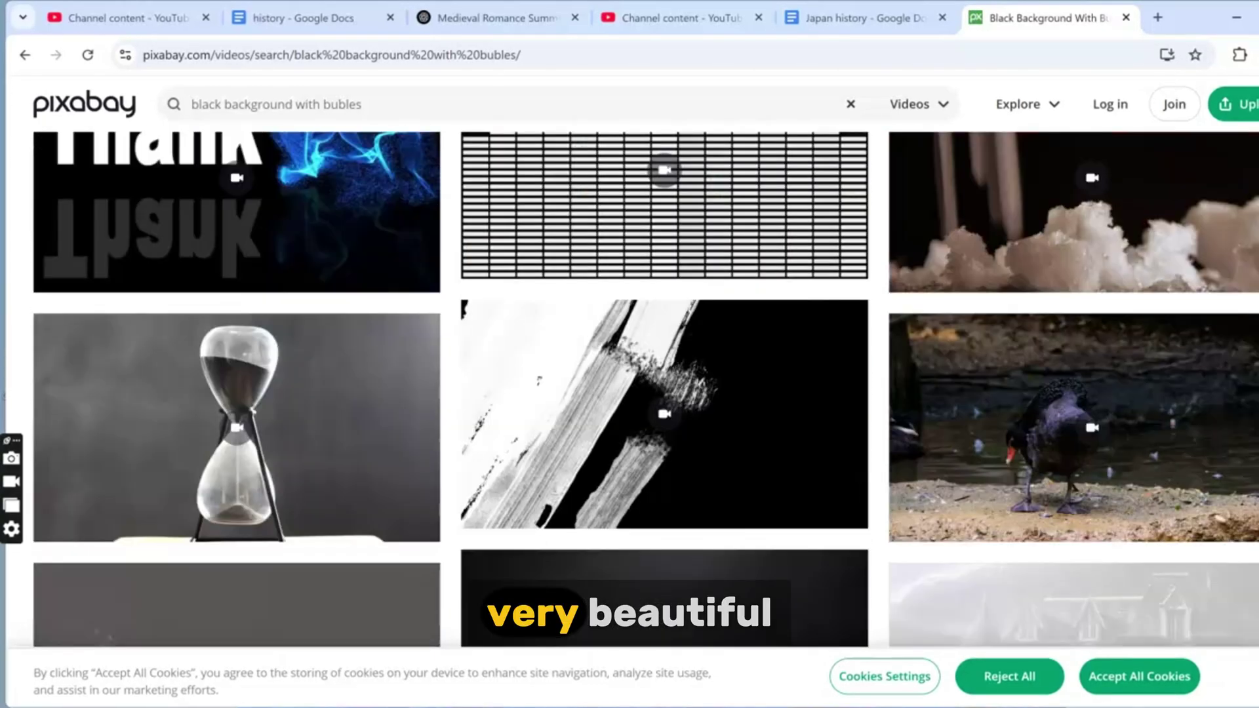
pyautogui.scroll(-12, 629, 367)
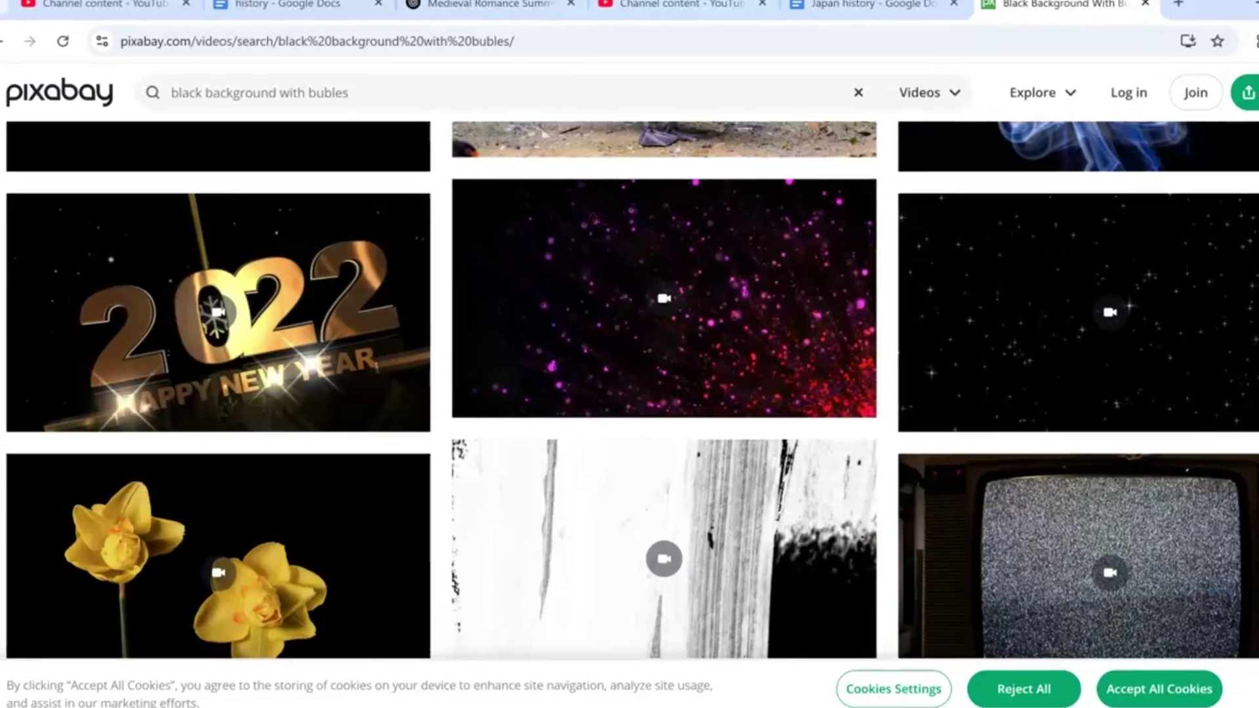
pyautogui.scroll(-3, 629, 367)
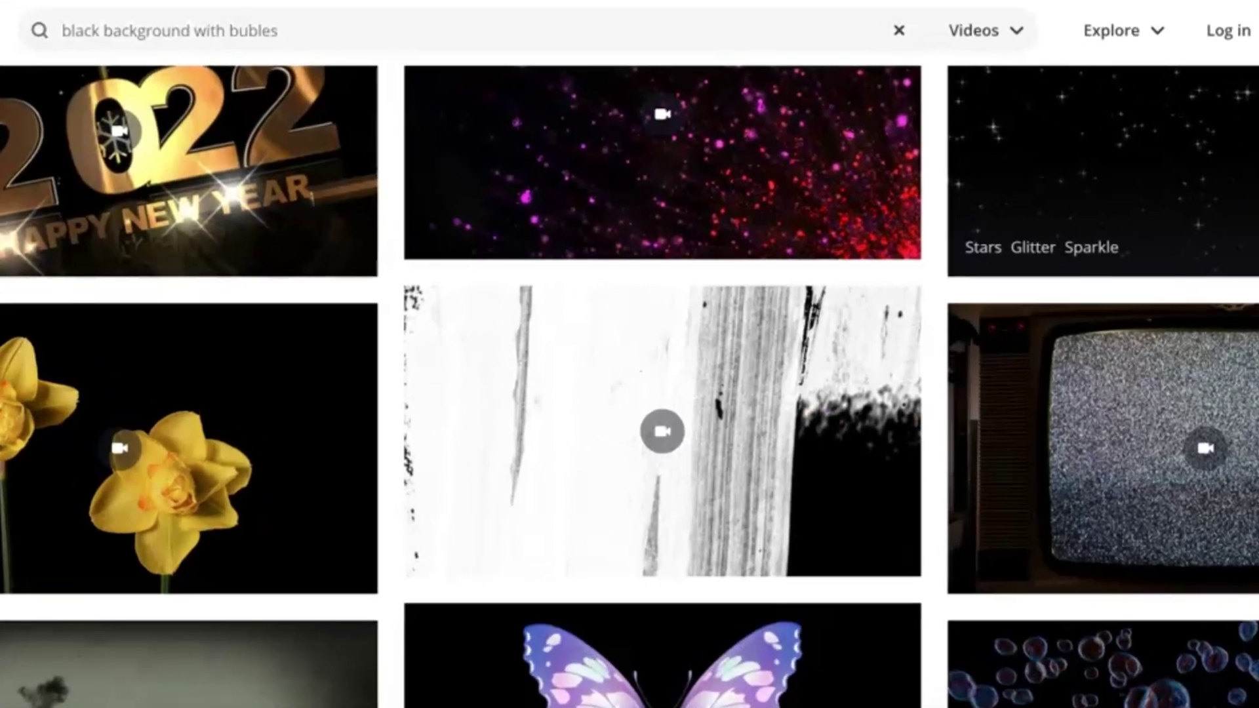
pyautogui.click(665, 436)
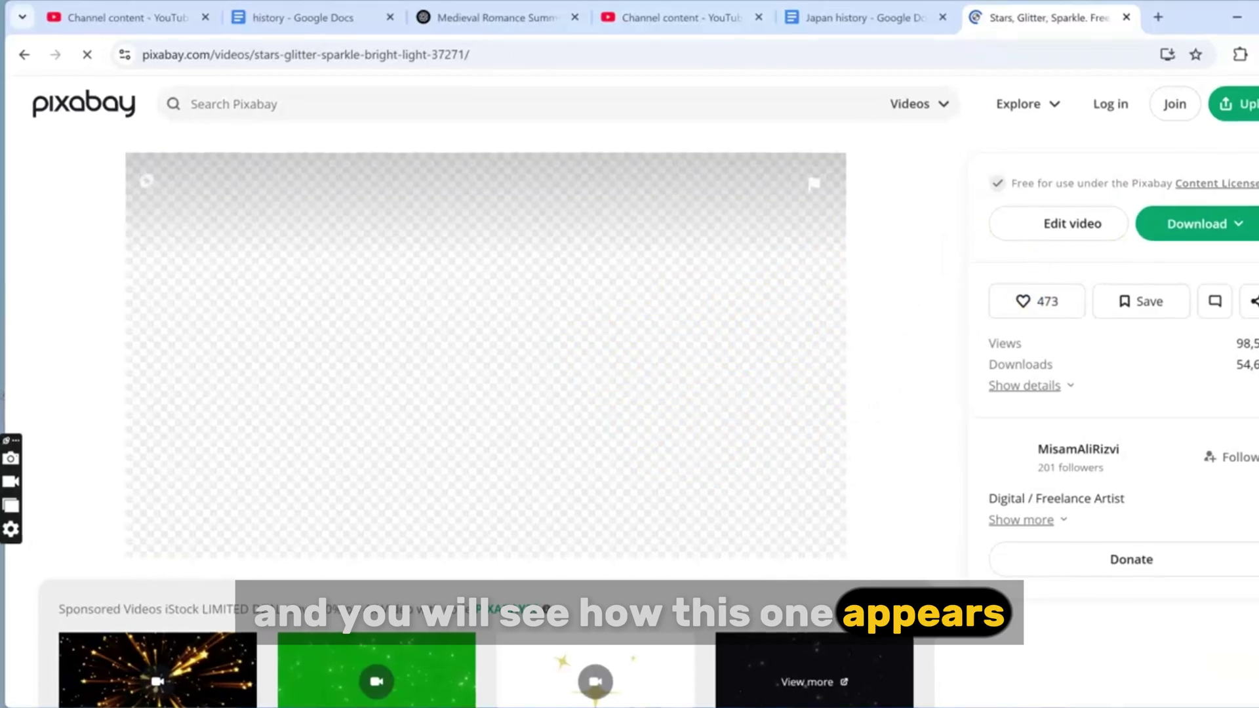
pyautogui.scroll(-1, 485, 327)
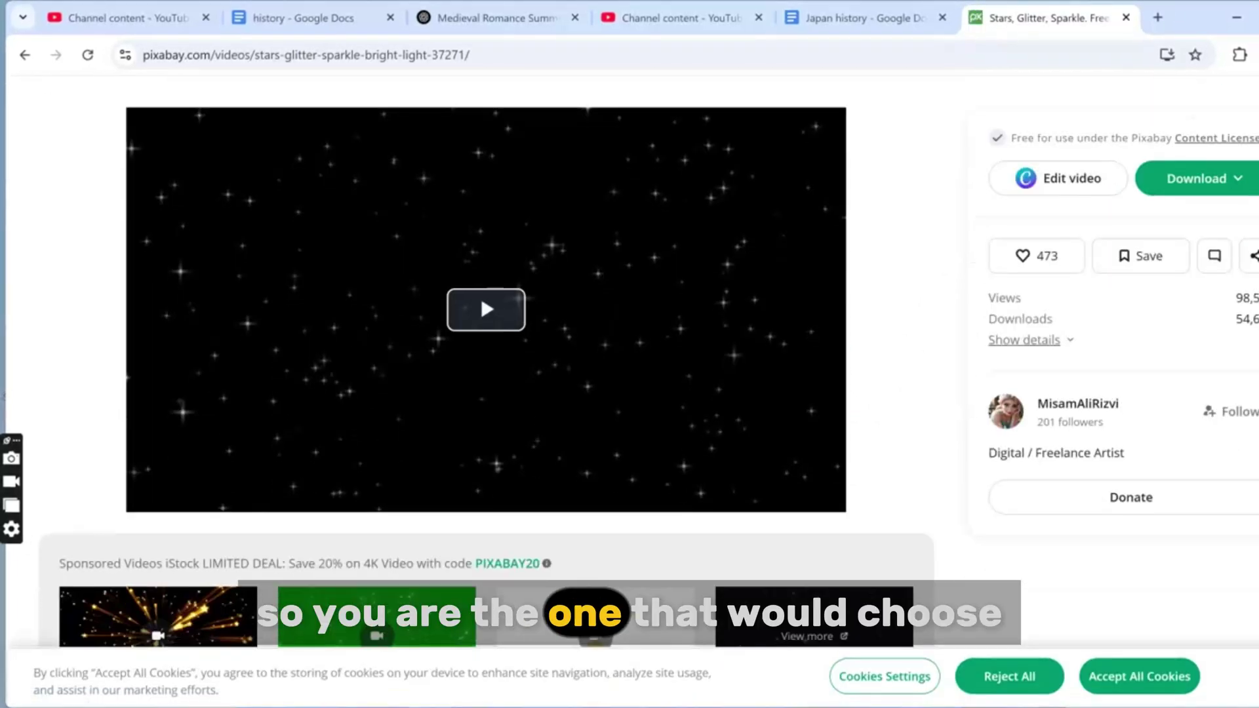
pyautogui.click(485, 296)
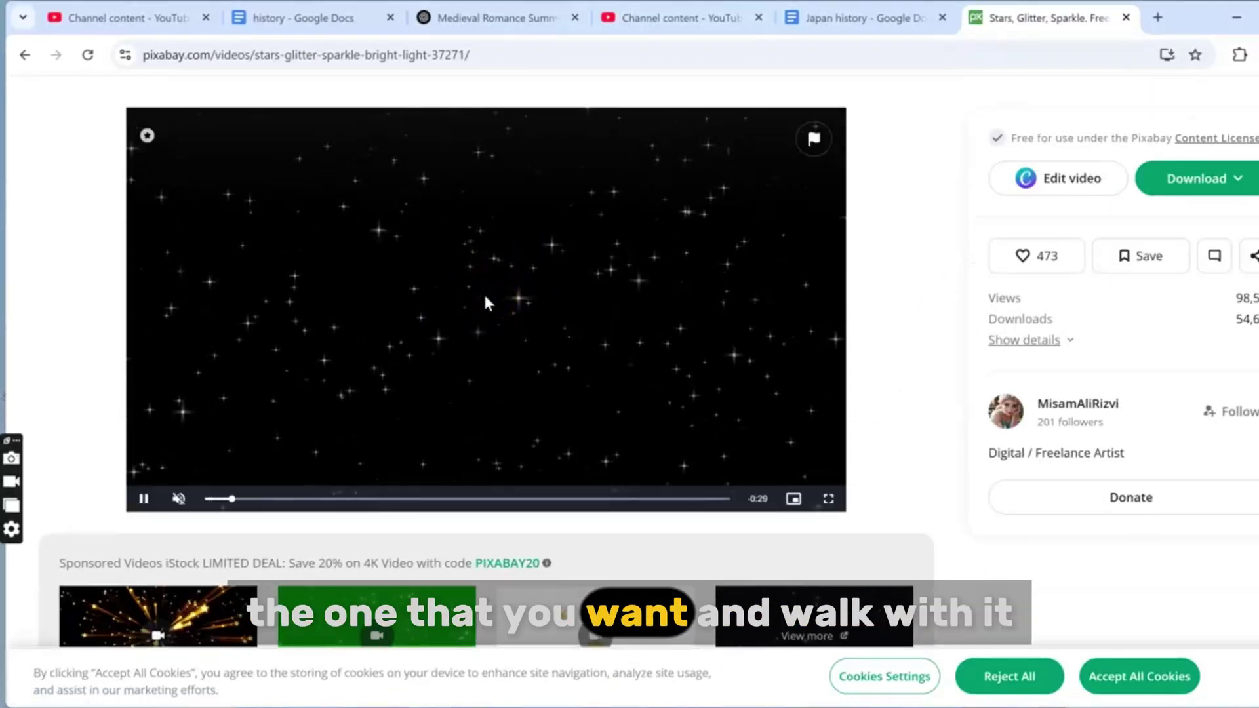